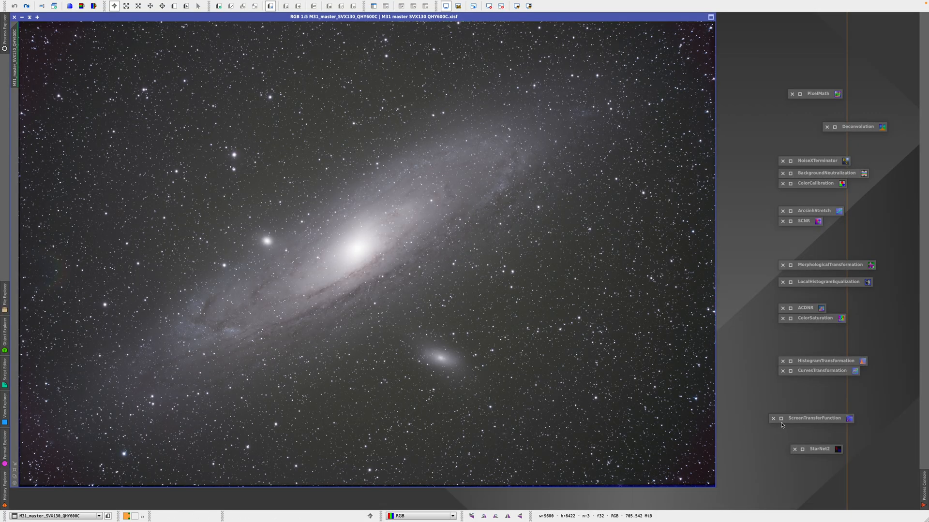
- Reset the display stretch with ScreenTransferFunction and auto-stretch the image with the RGB channels linked
double_click(798, 419)
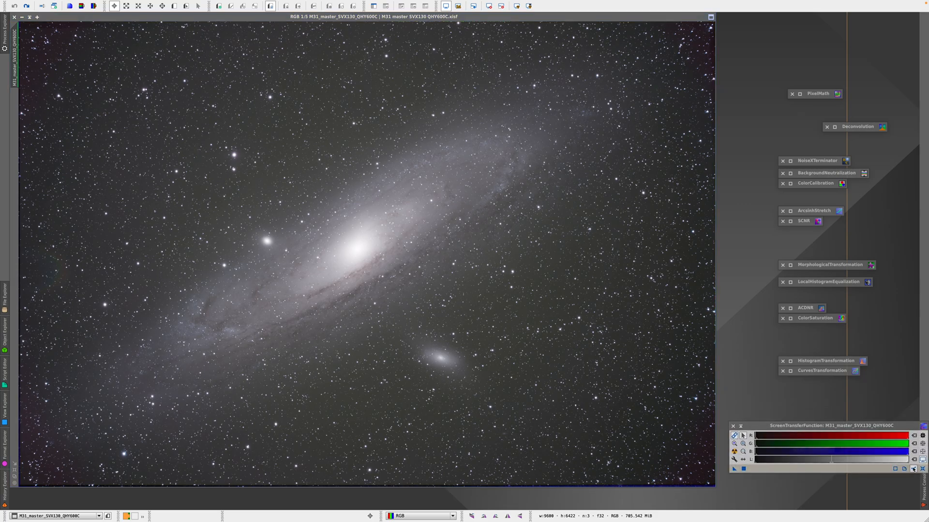
click(922, 469)
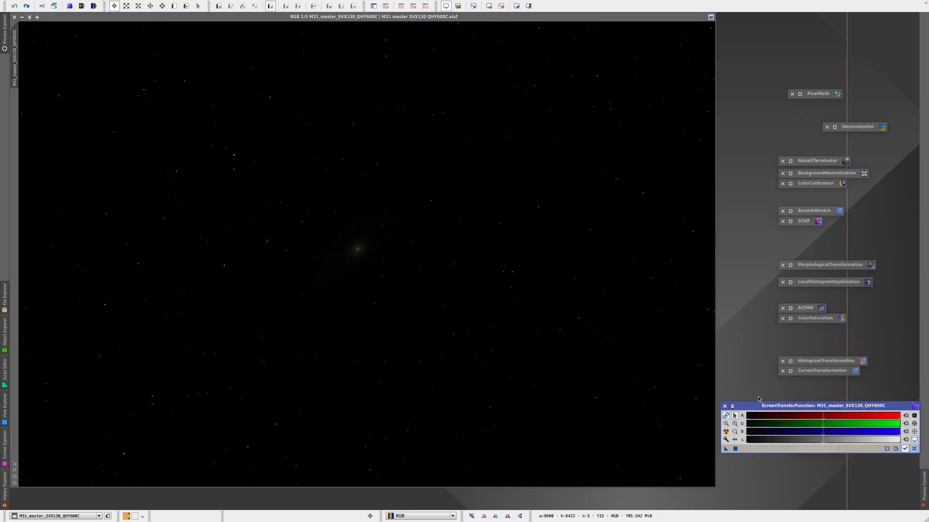
click(725, 416)
click(725, 431)
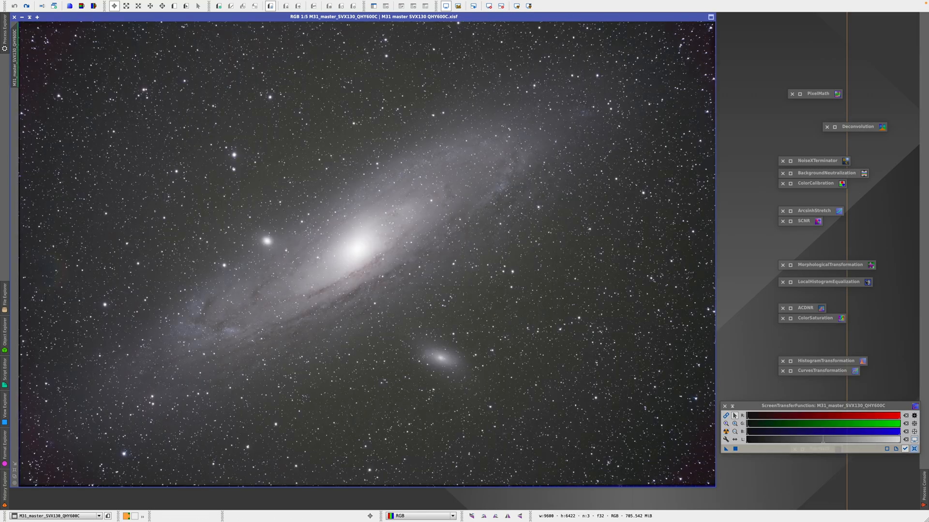
- Examine the star shapes and edge artefacts in the image's upper-left corner at up to 1:1 zoom
scroll(103, 59, up, 3)
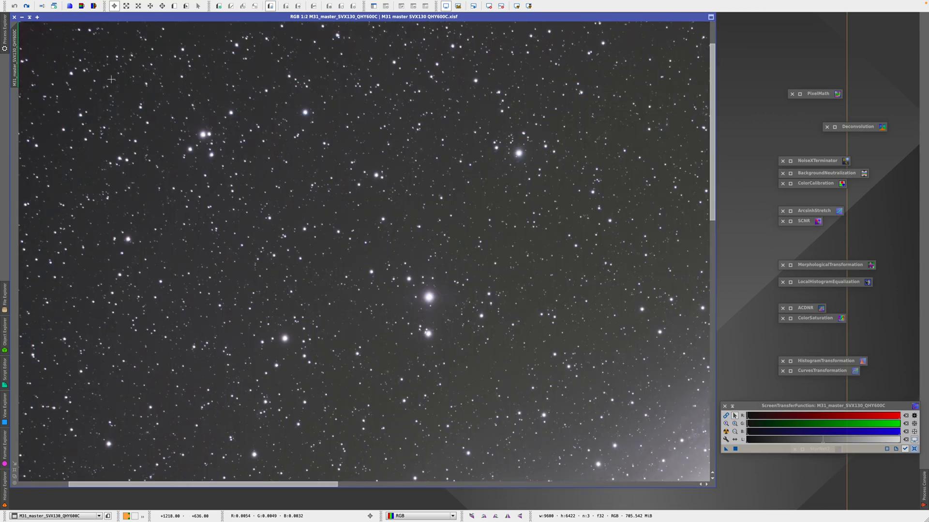
drag(217, 483, 201, 483)
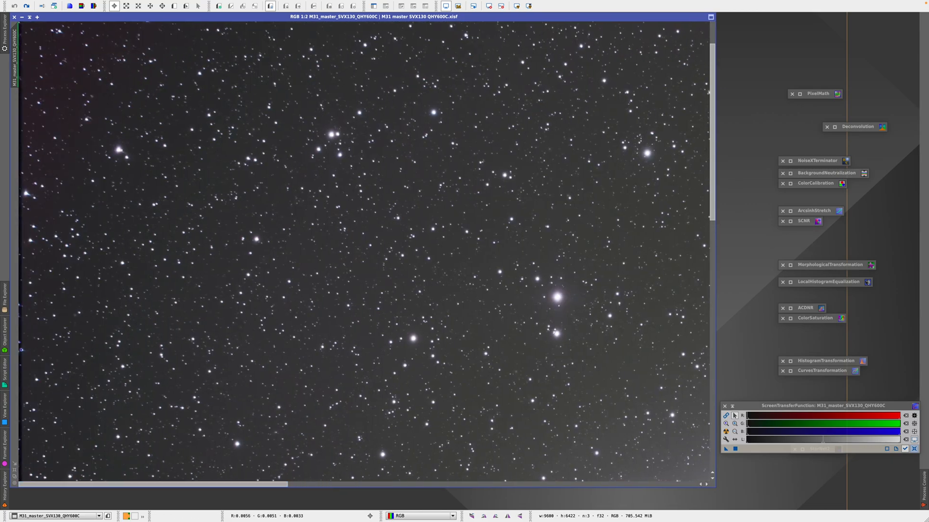
drag(711, 178, 711, 156)
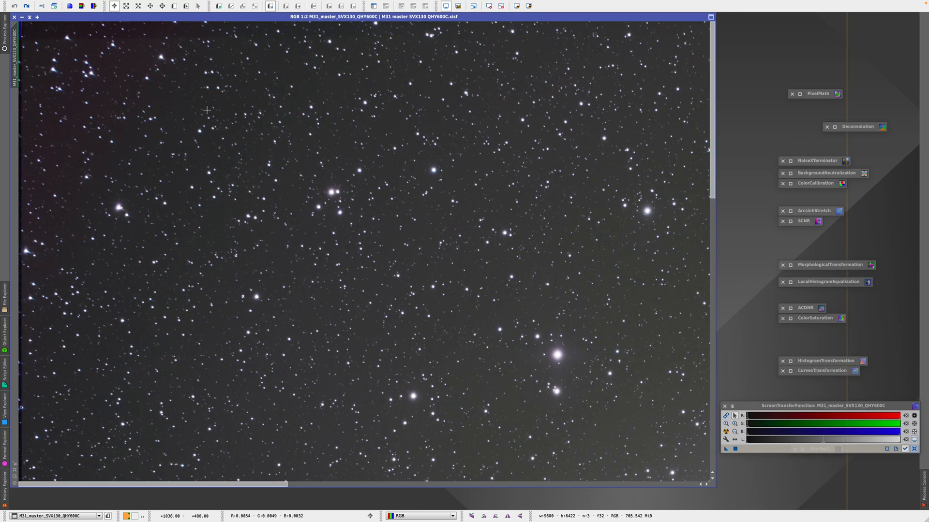
scroll(107, 98, up, 1)
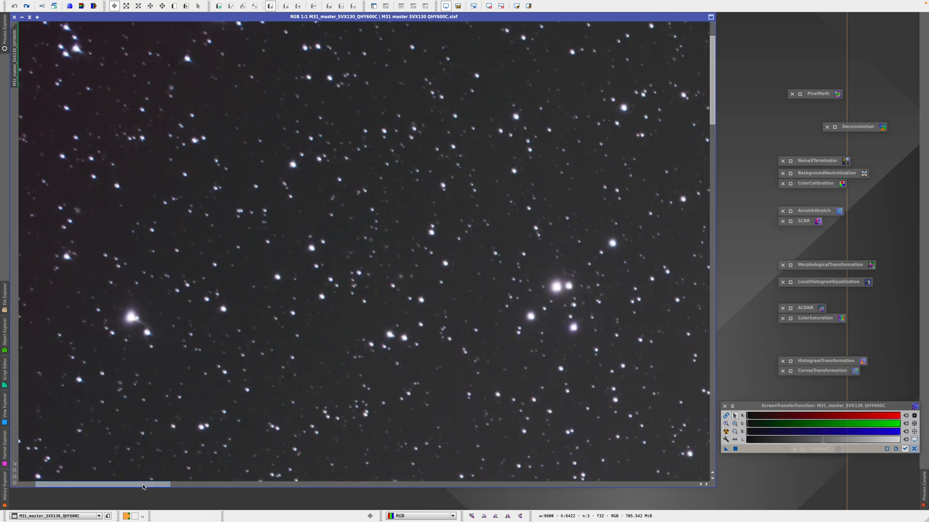
drag(102, 484, 84, 484)
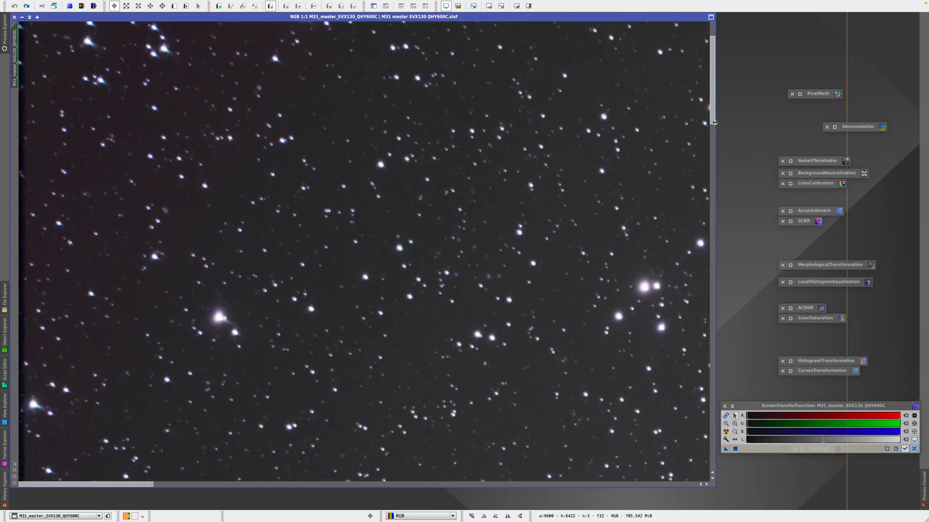
drag(713, 121, 713, 107)
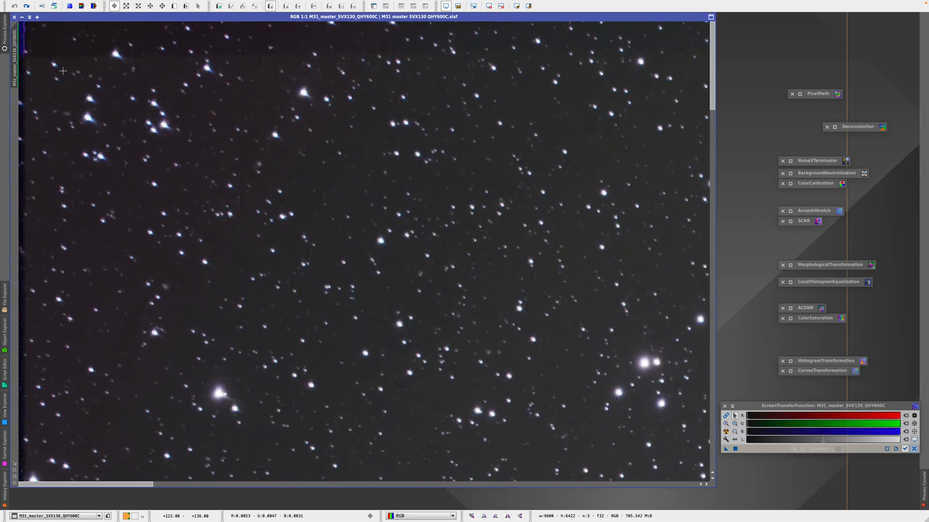
scroll(67, 86, down, 5)
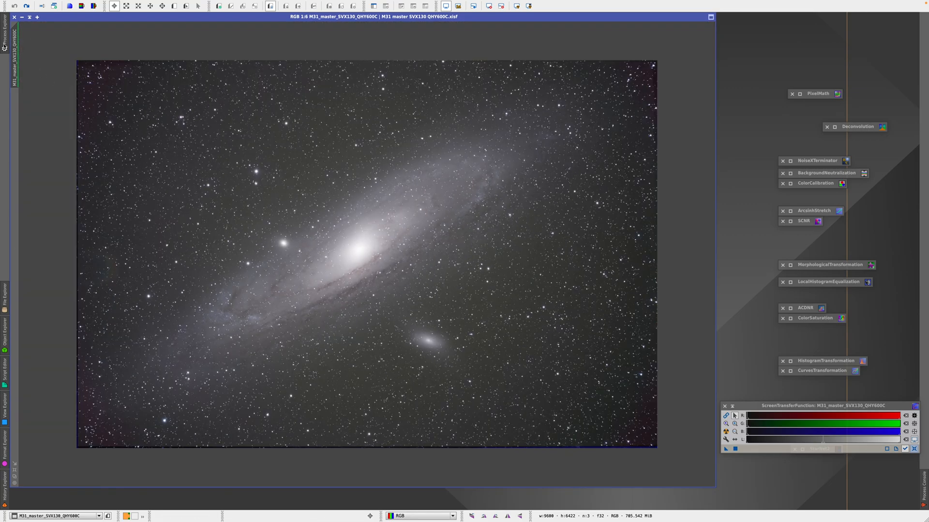
- Crop the image to about 8856 × 5940 pixels with DynamicCrop, trimming all edges, and fit the window to the result
mouse_move(6, 46)
double_click(55, 57)
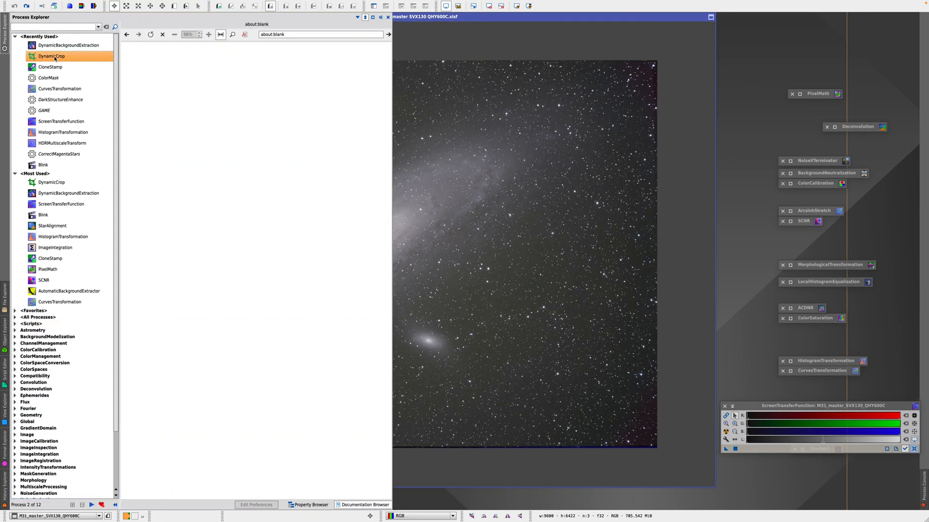
click(762, 157)
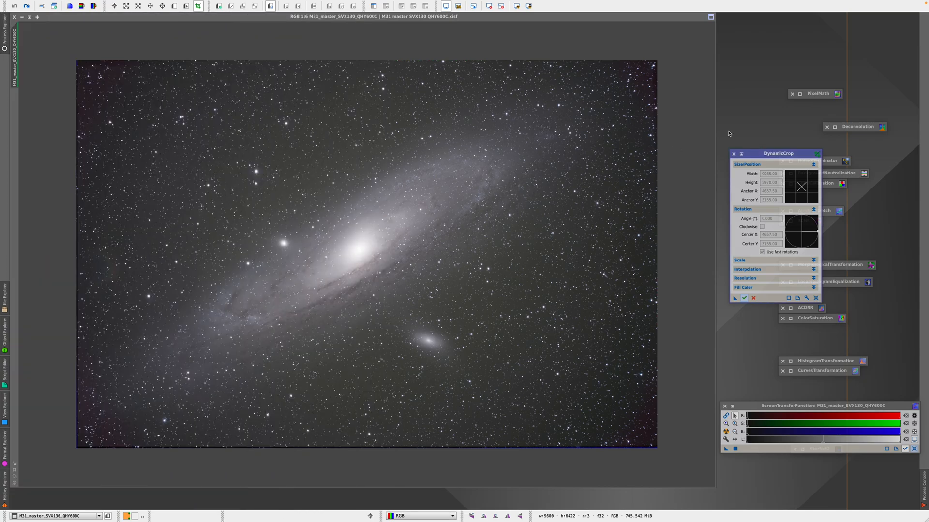
drag(645, 72, 88, 431)
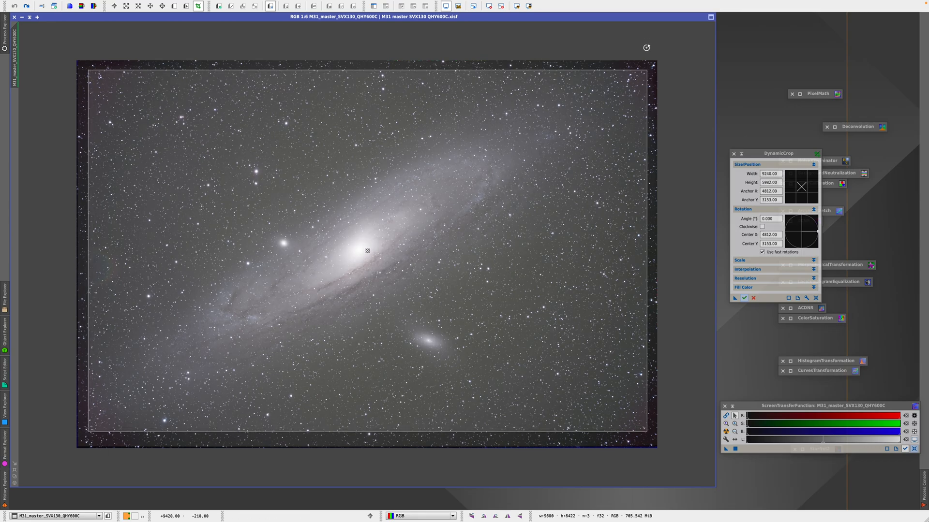
drag(647, 71, 623, 73)
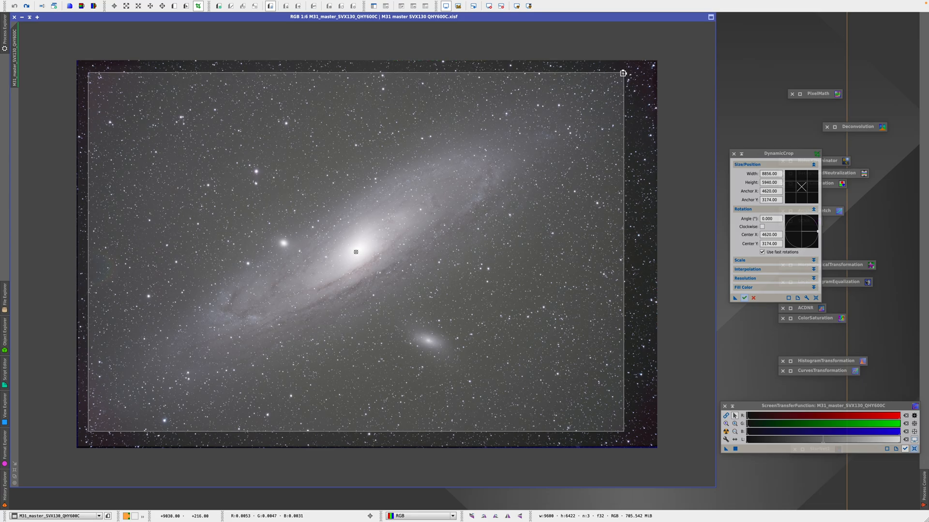
click(744, 299)
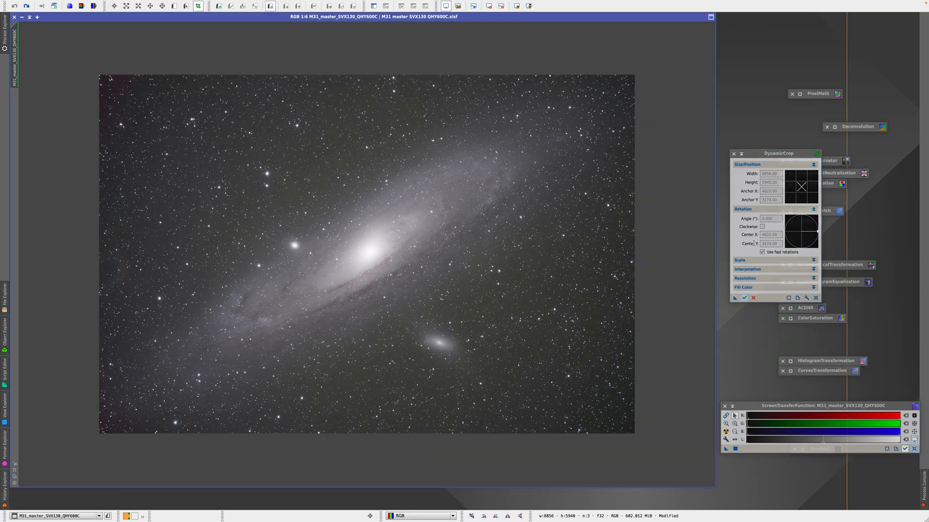
click(753, 298)
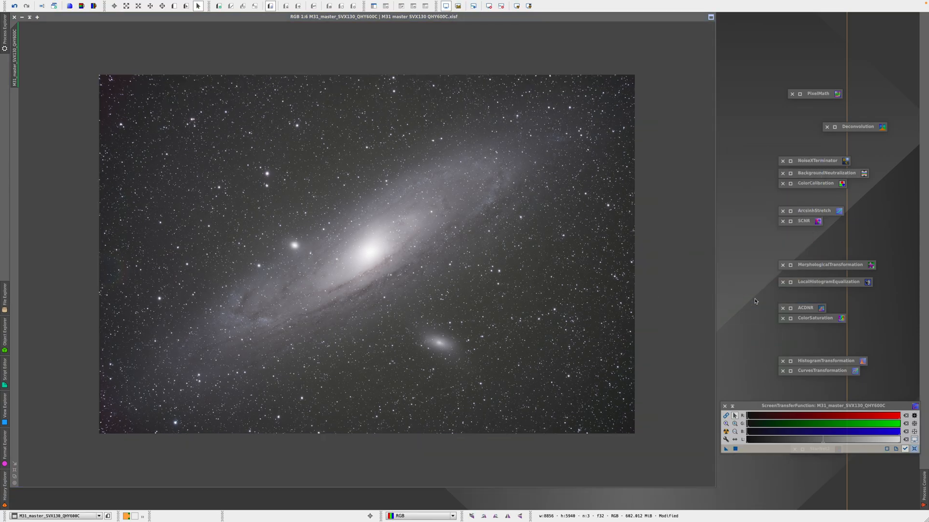
click(15, 470)
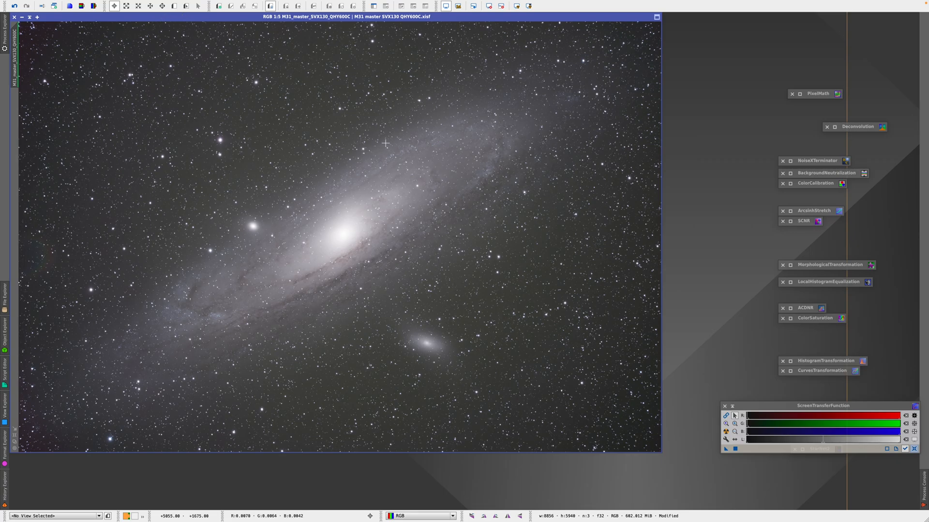
- Open DynamicBackgroundExtraction and make the cropped galaxy image its target
click(4, 45)
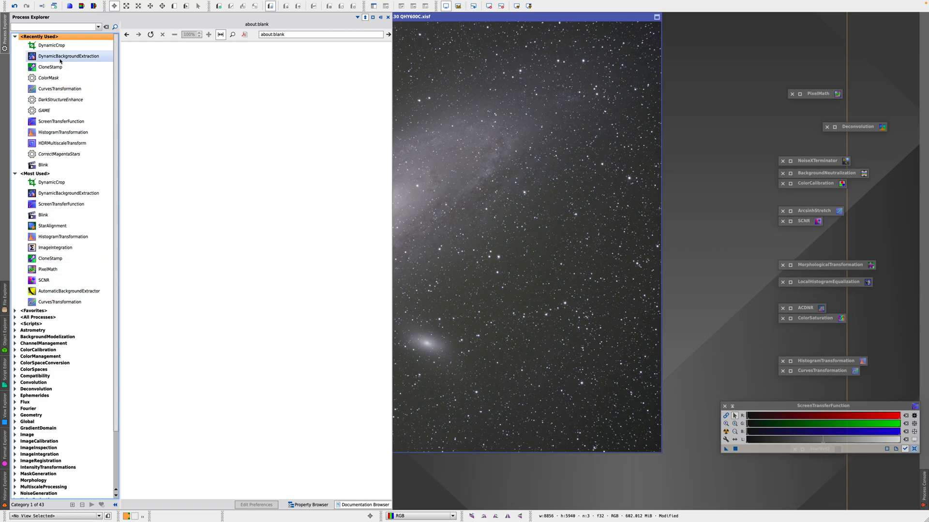
drag(60, 57, 60, 59)
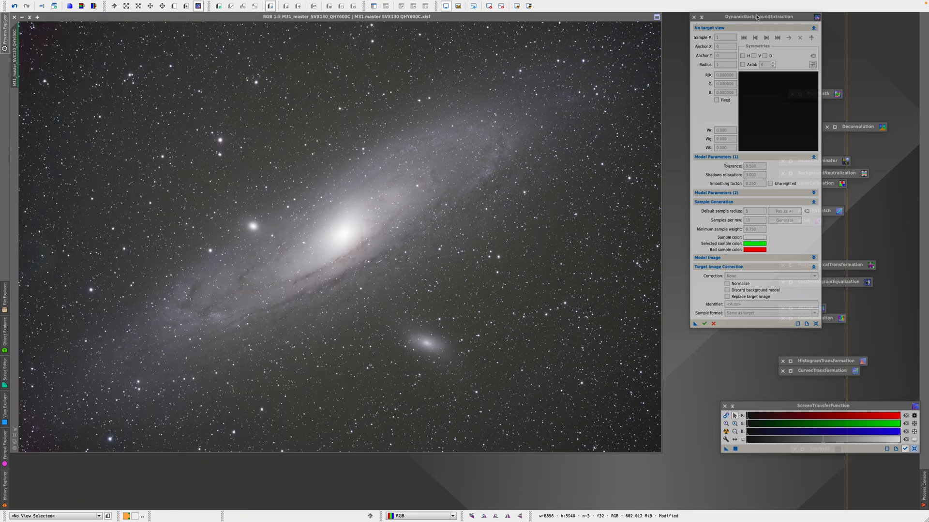
drag(758, 16, 738, 31)
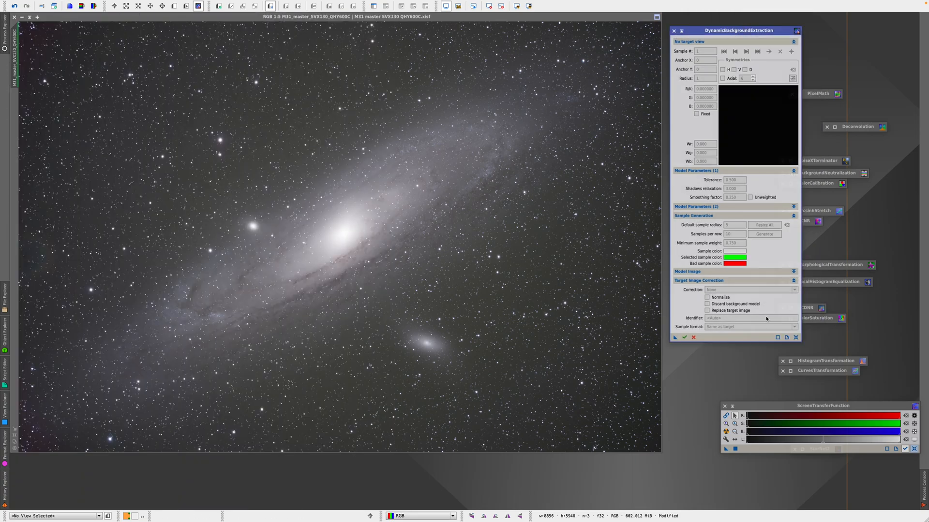
click(340, 236)
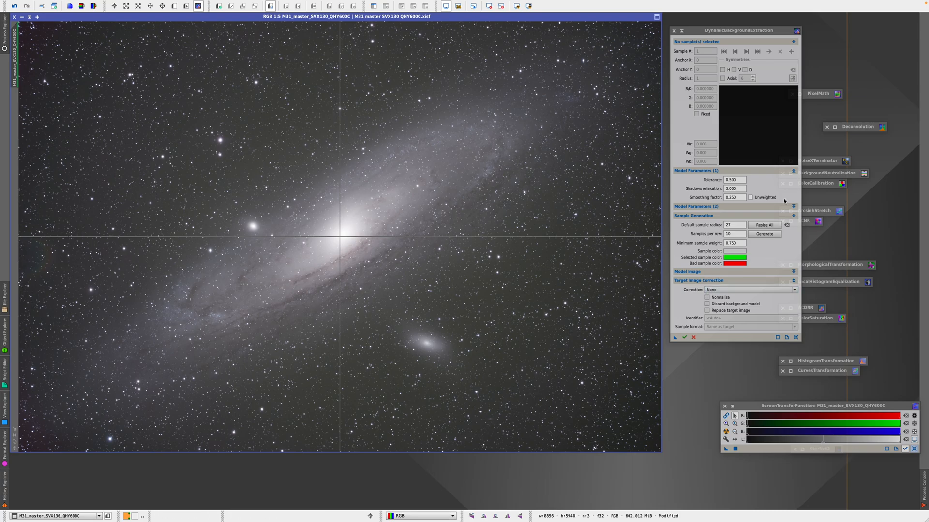
- Set 8 samples per row and a tolerance of 2, and generate the background samples
double_click(729, 234)
text(8)
double_click(730, 180)
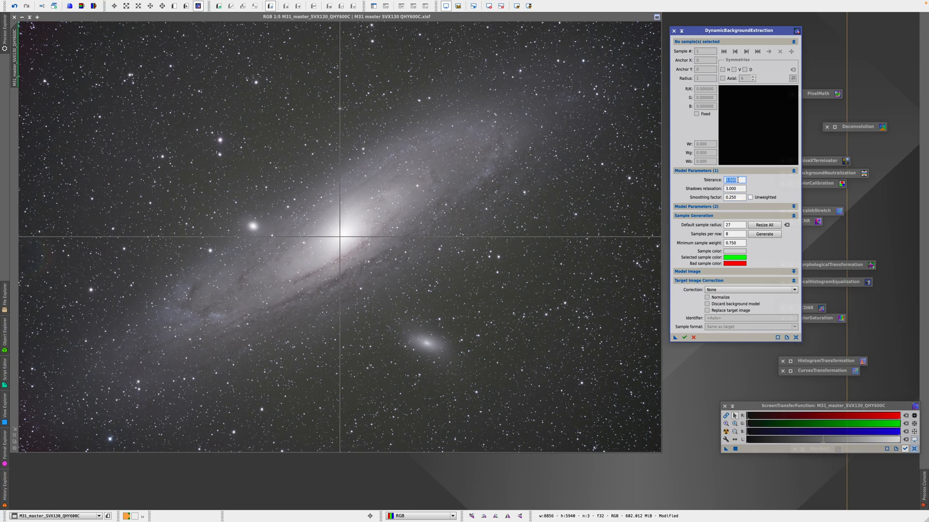
text(2)
key(Return)
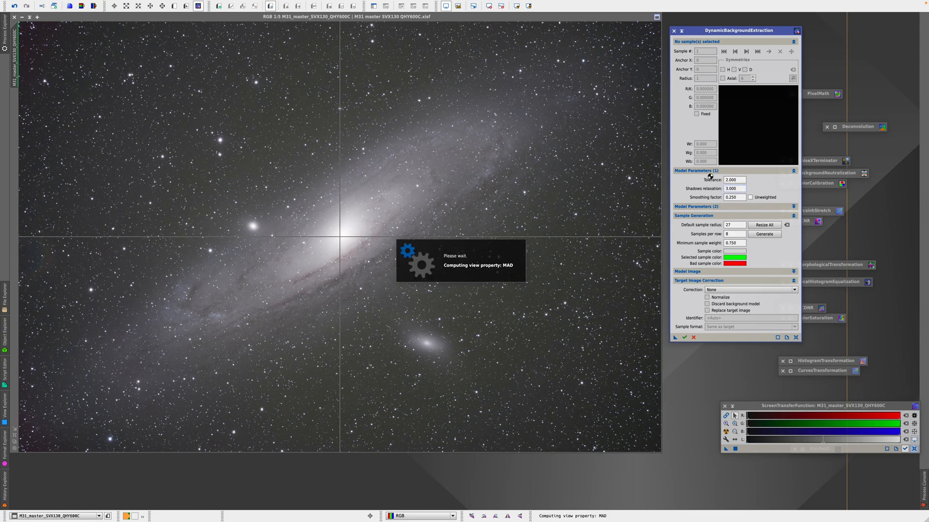
click(762, 235)
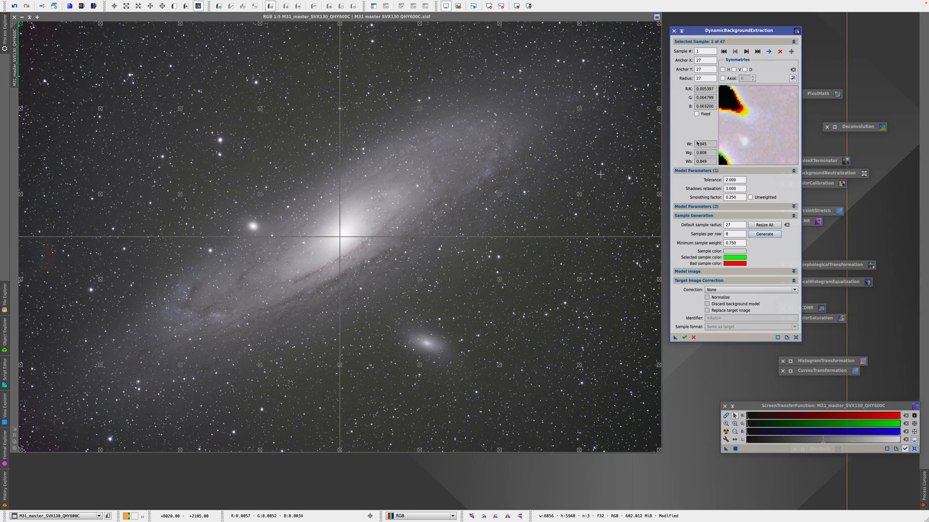
- Go through the background samples along the image's left edge and reposition them on clean sky away from the border and stars
drag(22, 23, 25, 27)
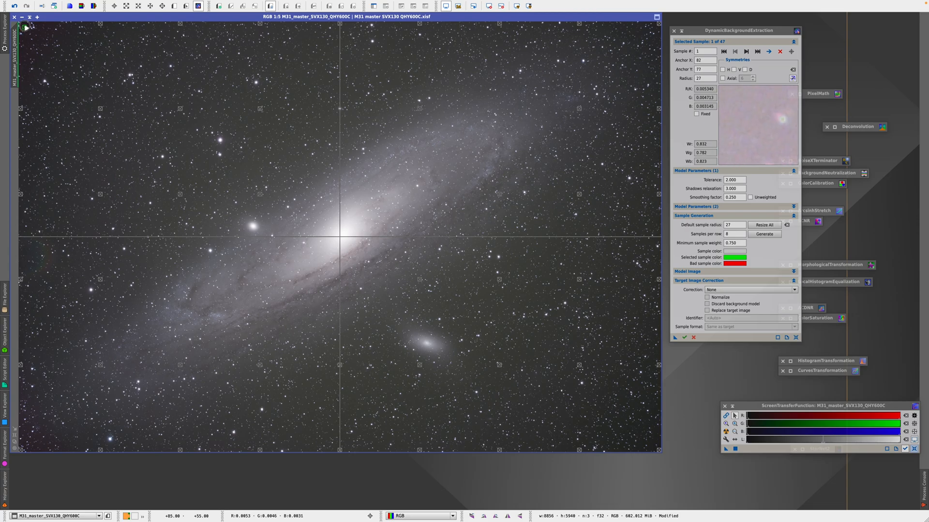
click(746, 51)
drag(19, 110, 20, 111)
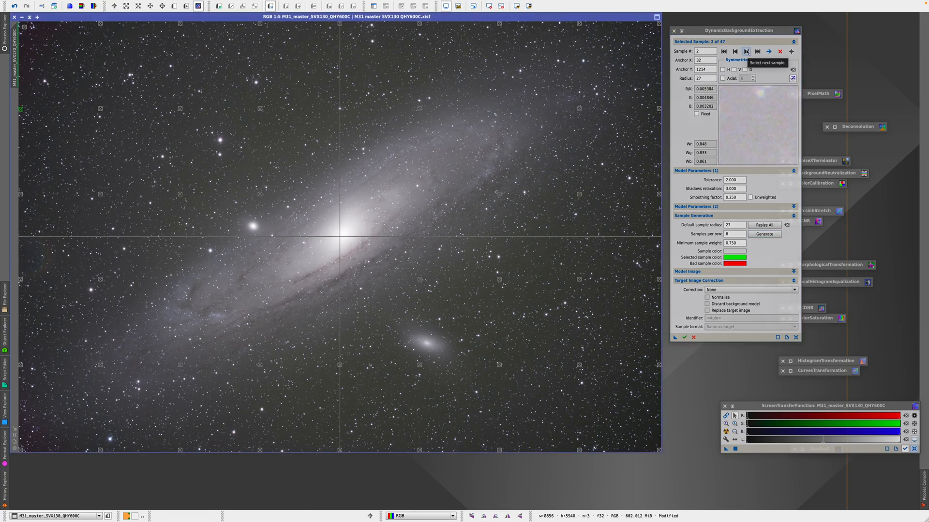
click(746, 51)
drag(22, 197, 26, 195)
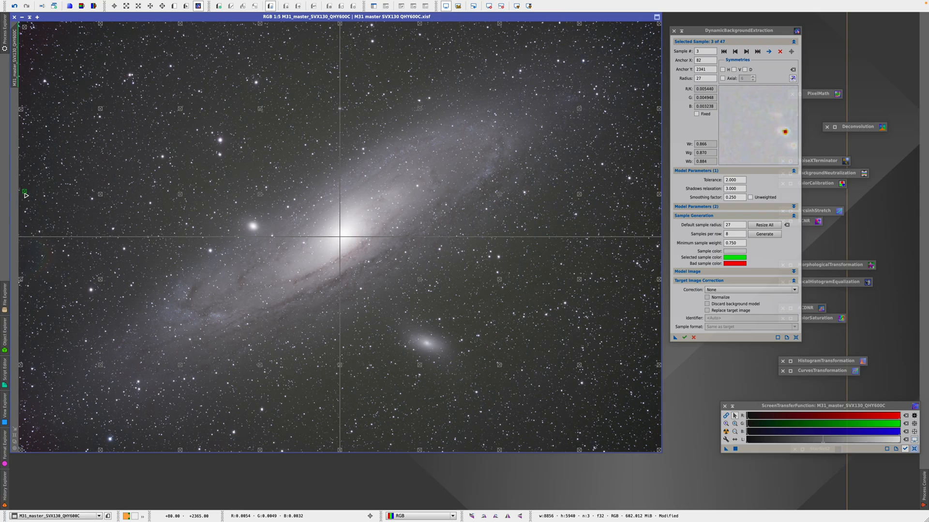
click(746, 52)
drag(22, 279, 24, 266)
click(746, 51)
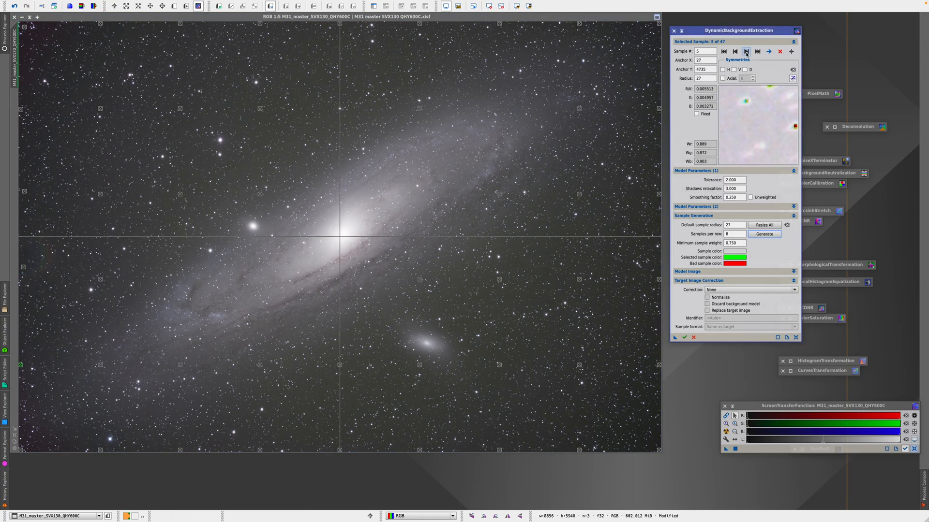
click(746, 53)
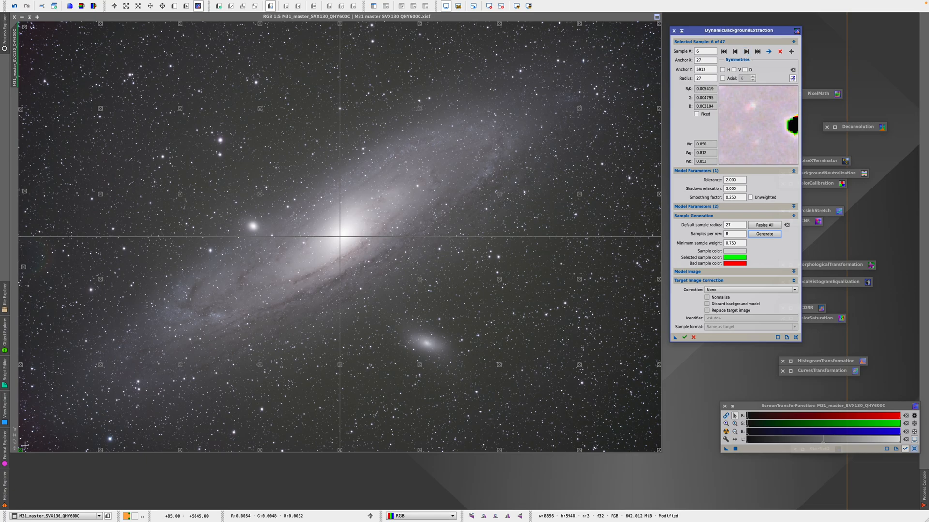
drag(22, 452, 26, 444)
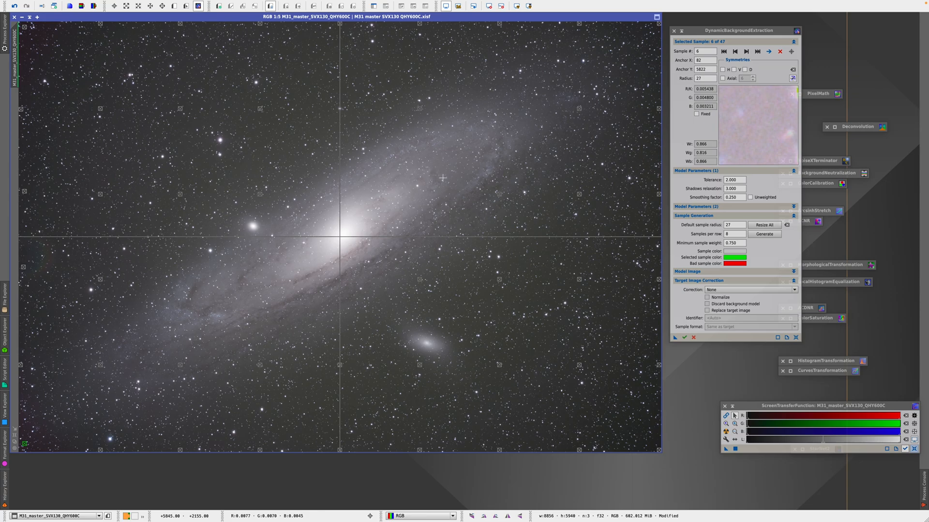
- Delete the background sample lying on the galaxy's outer arm, right of the core
click(498, 196)
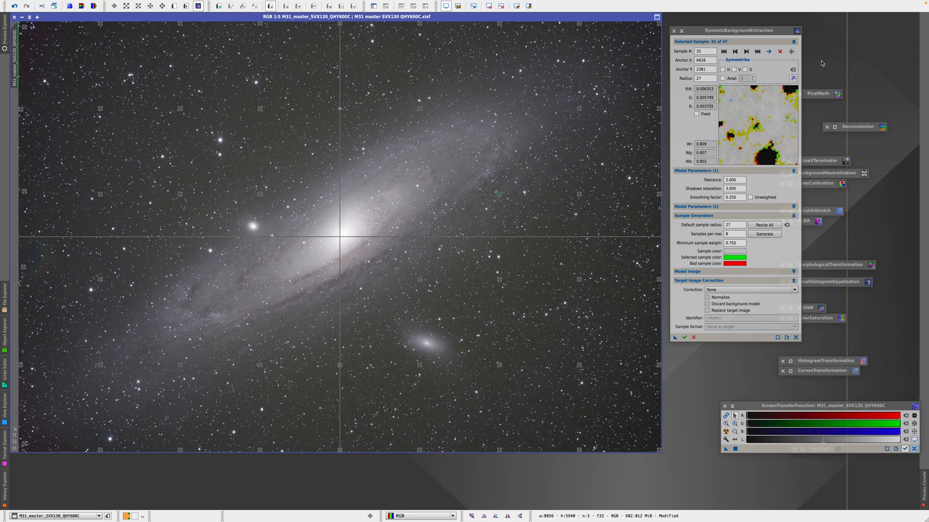
click(780, 52)
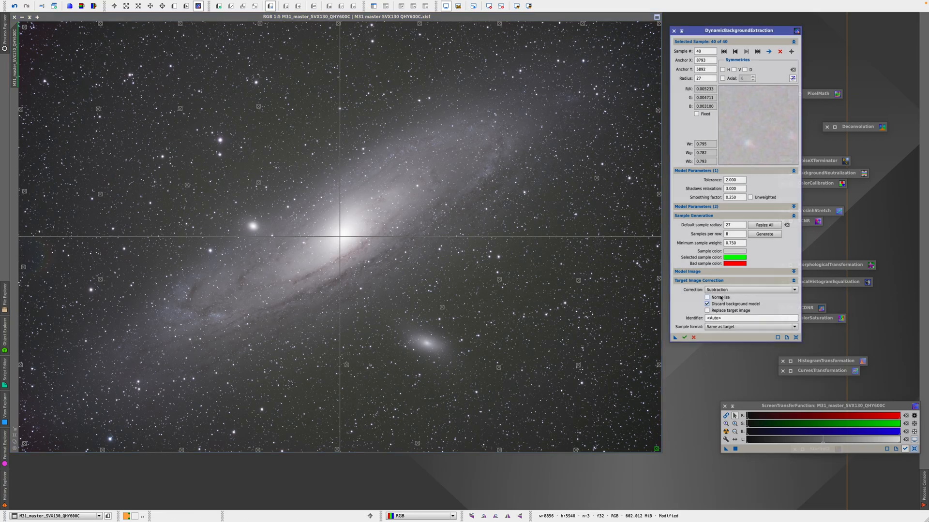
- Set the target image correction to Subtraction with Normalize turned off
click(718, 290)
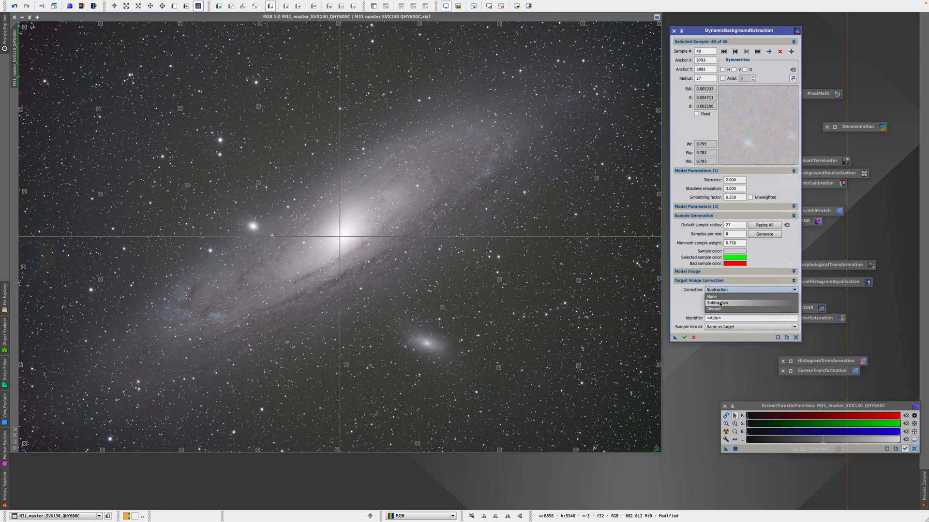
click(717, 303)
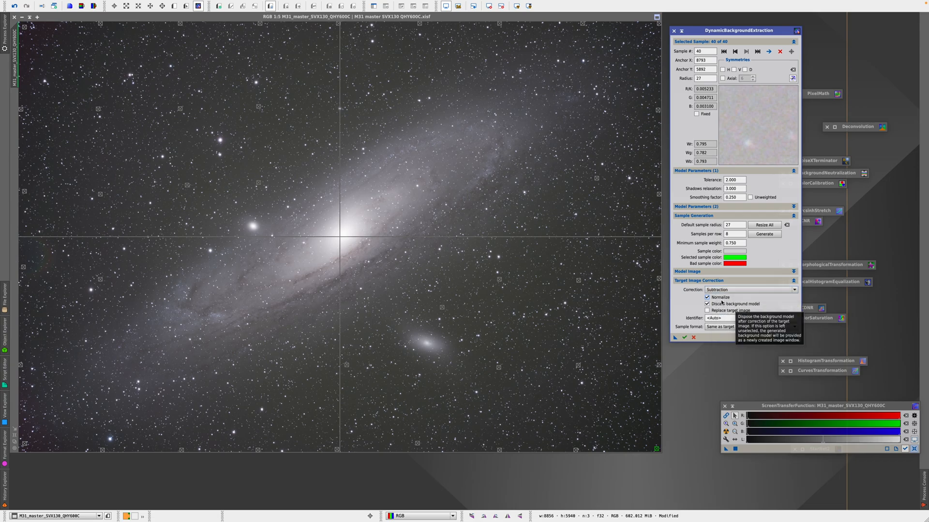
click(720, 298)
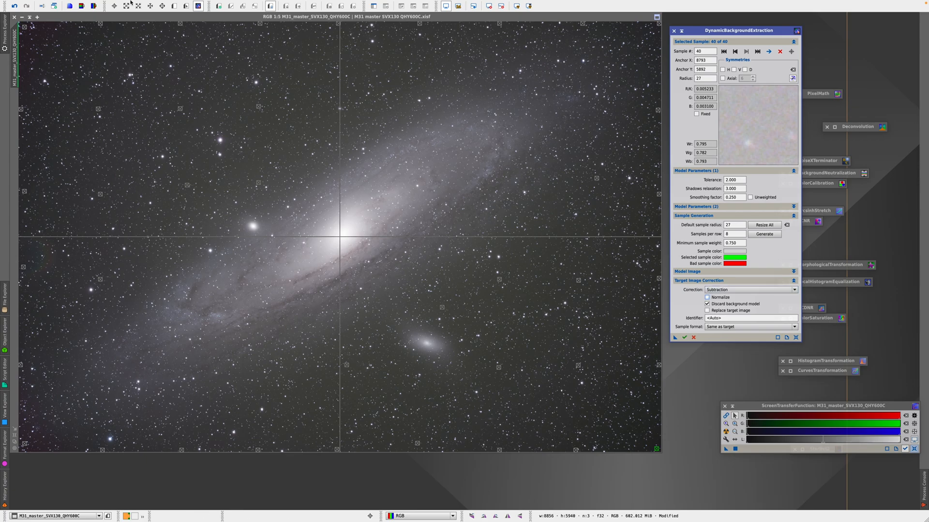
- Duplicate the master image, enable Replace target image, and apply the background extraction to the clone
click(56, 6)
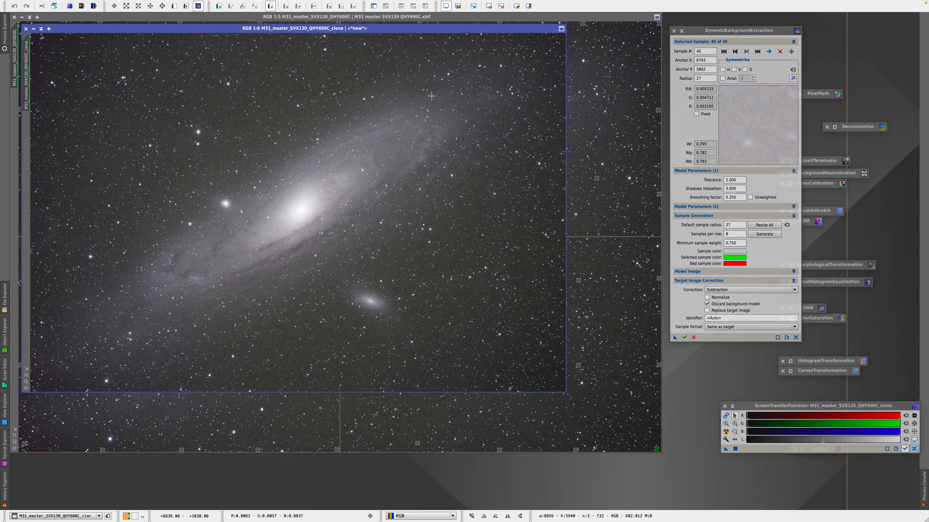
click(707, 310)
drag(676, 339, 312, 179)
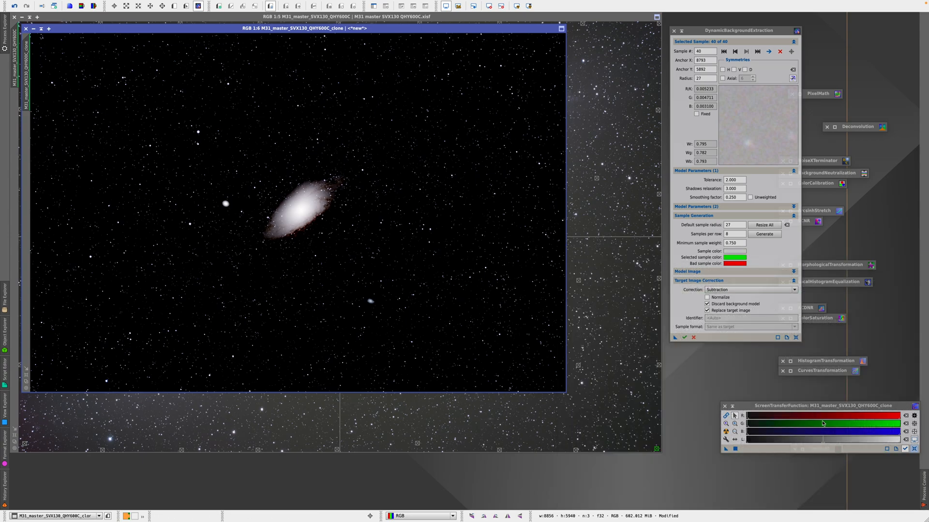
- Auto-stretch the clone's screen display to check the extraction, and close the clone without saving it
drag(807, 408, 767, 387)
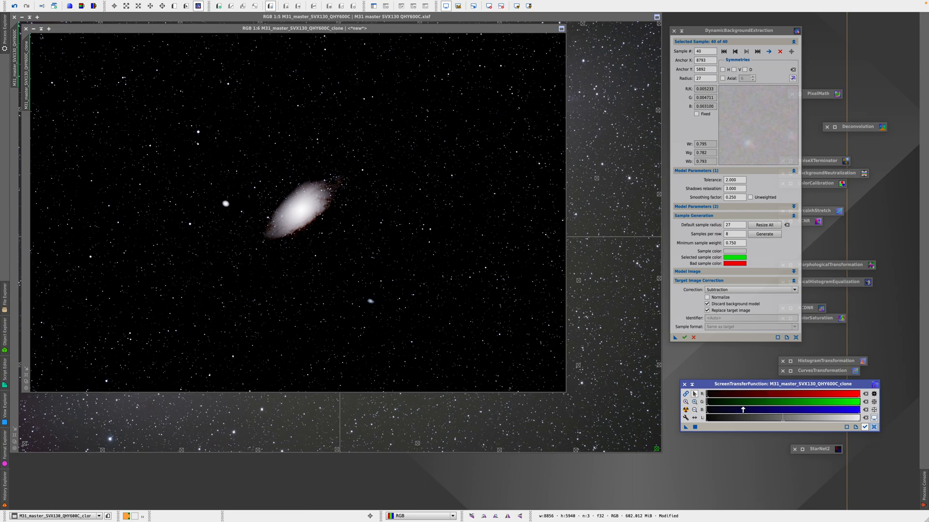
click(687, 410)
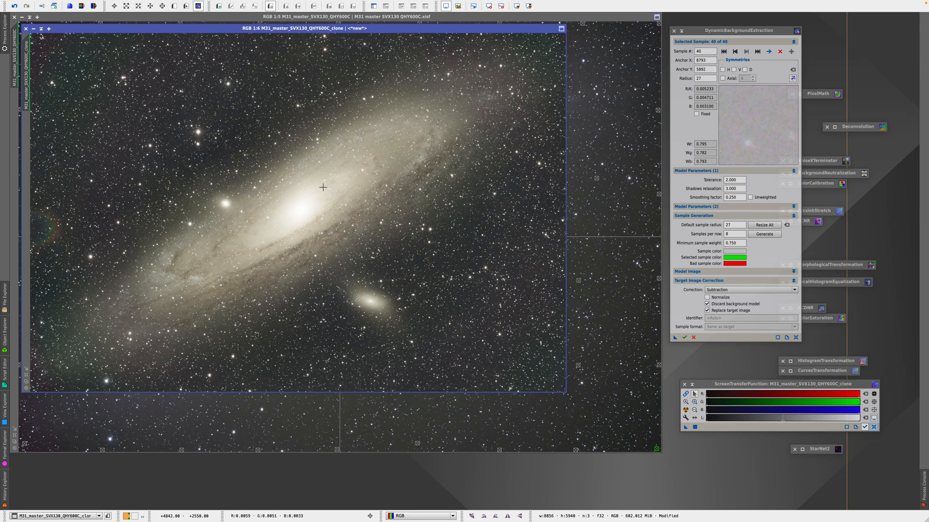
drag(726, 387, 727, 391)
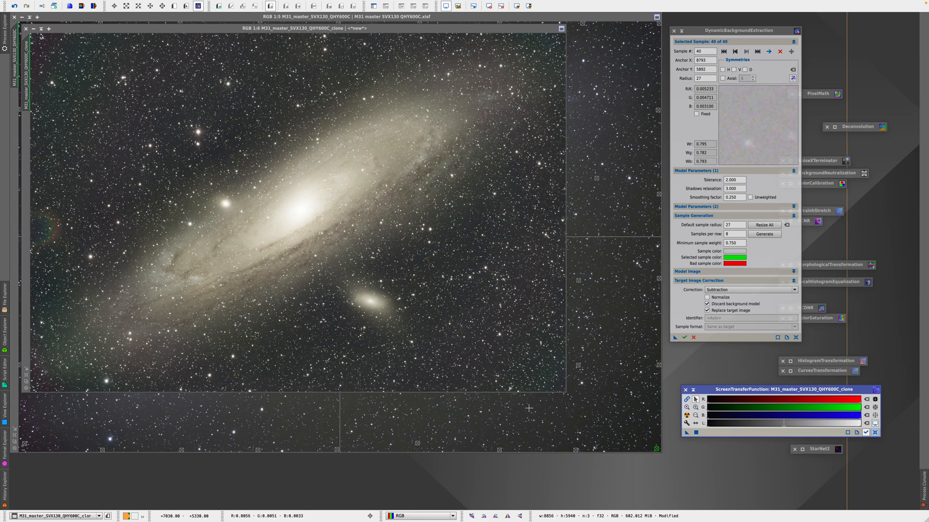
click(27, 29)
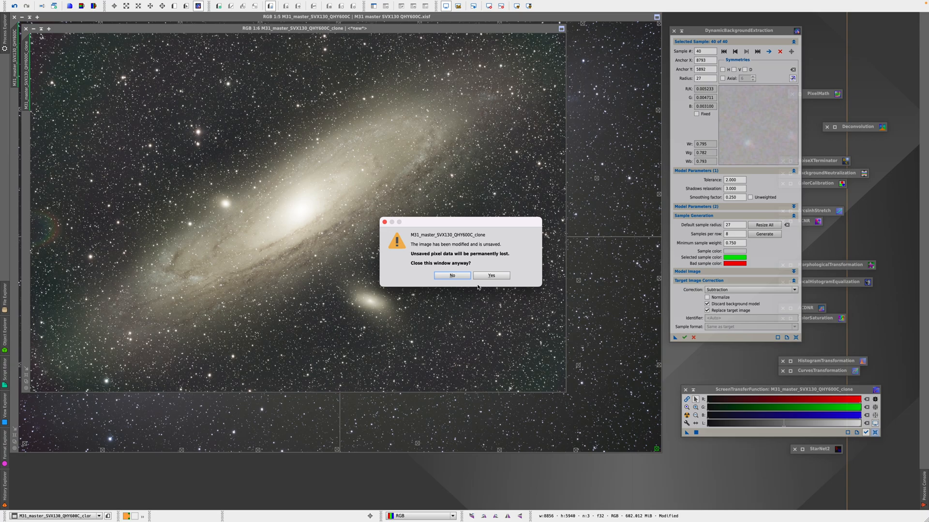
click(480, 275)
- Add 11 more background samples on the sky around the master image's upper-left corner
click(41, 30)
click(25, 47)
click(25, 57)
click(33, 57)
click(54, 27)
click(61, 41)
click(45, 63)
click(23, 80)
click(23, 67)
click(43, 24)
click(36, 35)
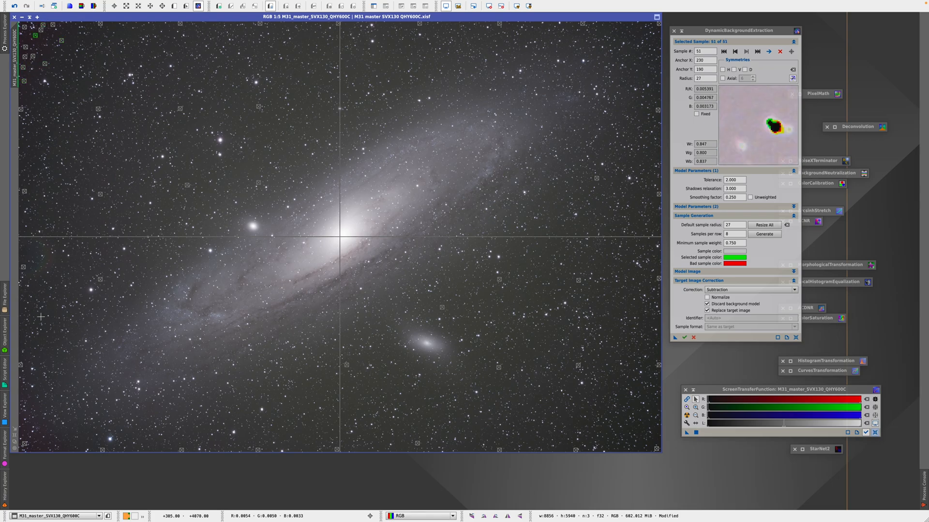
- Place 10 additional background samples around the image's lower-left corner
click(24, 416)
click(31, 431)
click(36, 438)
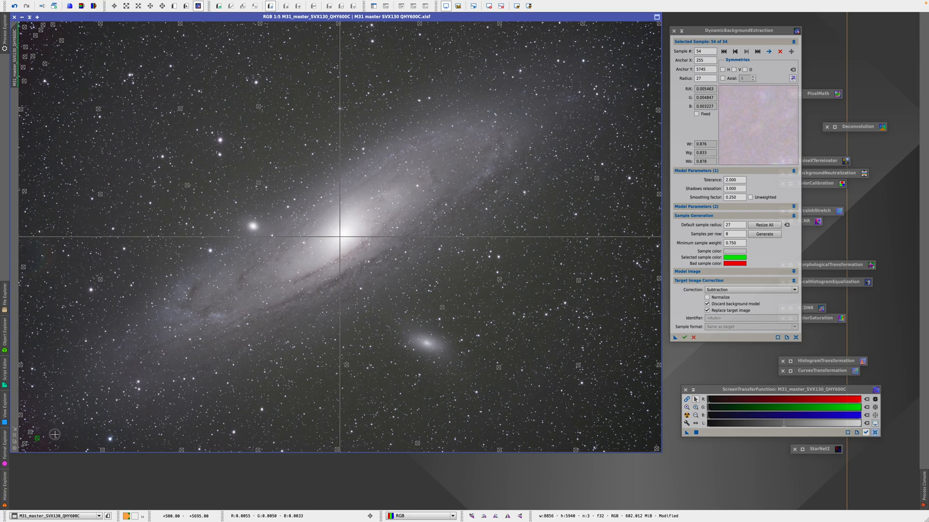
click(55, 434)
click(53, 403)
click(40, 411)
click(76, 429)
click(66, 445)
click(36, 388)
click(32, 395)
- Add 14 background samples clustered around the image's lower-right corner
click(641, 434)
click(639, 442)
click(649, 441)
click(656, 433)
click(652, 424)
click(644, 418)
click(653, 409)
click(652, 395)
click(634, 411)
click(624, 422)
click(625, 427)
click(624, 438)
click(628, 447)
click(637, 427)
click(624, 437)
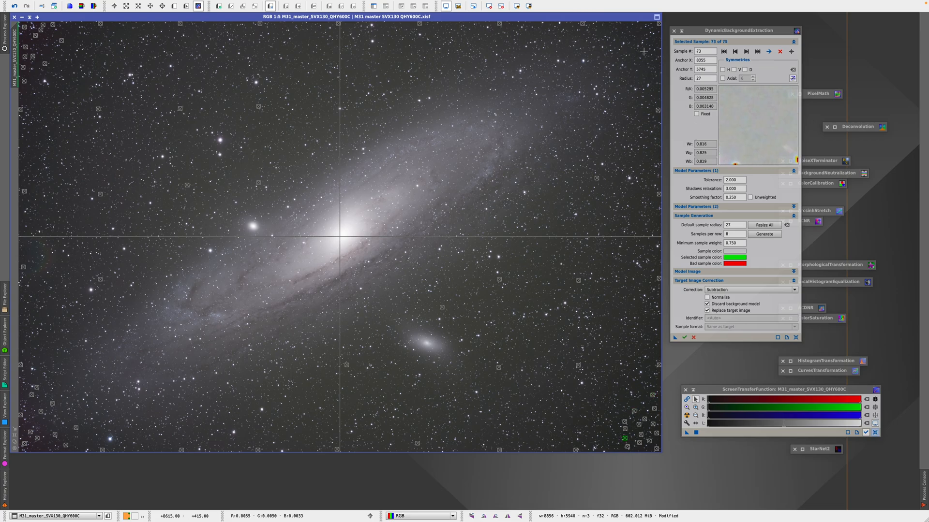
- Place 15 background samples clustered around the image's upper-right corner
click(645, 30)
click(643, 24)
click(639, 27)
click(648, 37)
click(653, 41)
click(656, 39)
click(653, 33)
click(650, 30)
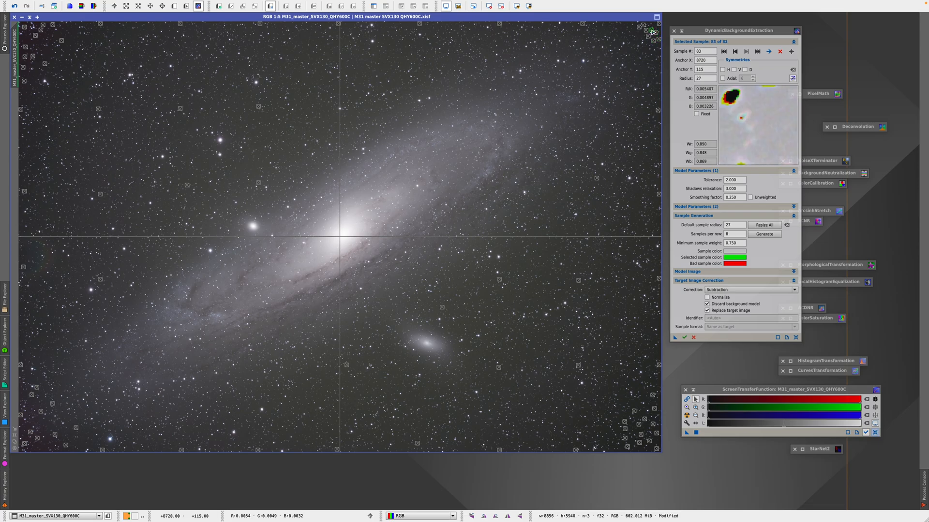
click(656, 26)
click(649, 25)
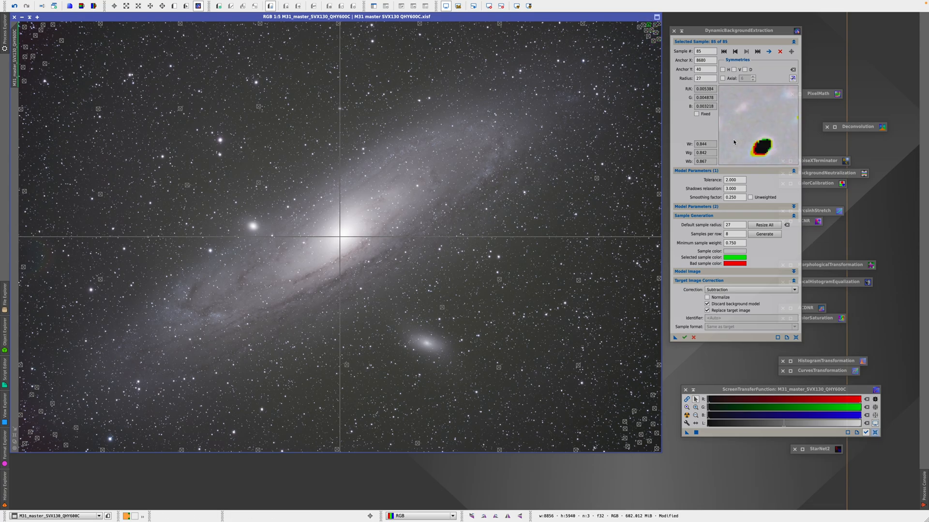
click(657, 48)
click(643, 39)
click(634, 30)
click(634, 25)
click(638, 35)
- Fill in the upper-left corner with further background samples, extending farther inward along both edges
click(55, 35)
click(44, 37)
click(40, 44)
click(41, 30)
click(38, 25)
click(29, 40)
click(26, 36)
click(73, 37)
click(68, 66)
click(30, 75)
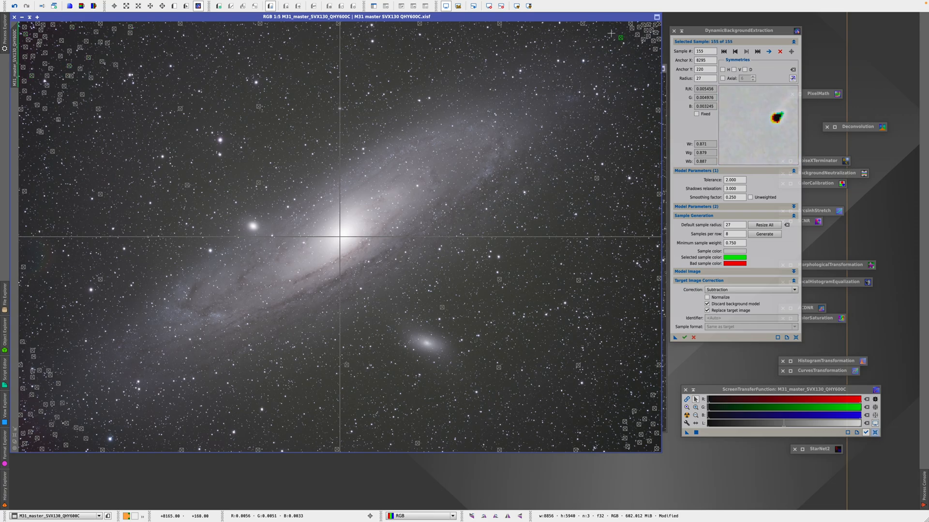
- Add seven more background samples around the existing group in the upper-right corner
click(604, 32)
click(626, 51)
click(635, 62)
click(646, 74)
click(632, 35)
click(626, 33)
click(619, 28)
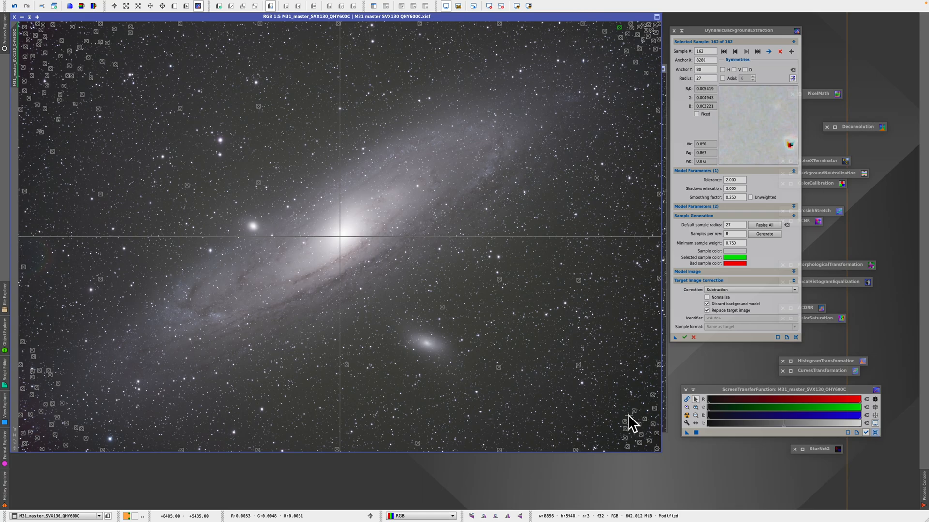
- Extend the lower-right sample group with eight background samples along its upper and inner sides
click(650, 383)
click(639, 387)
click(626, 402)
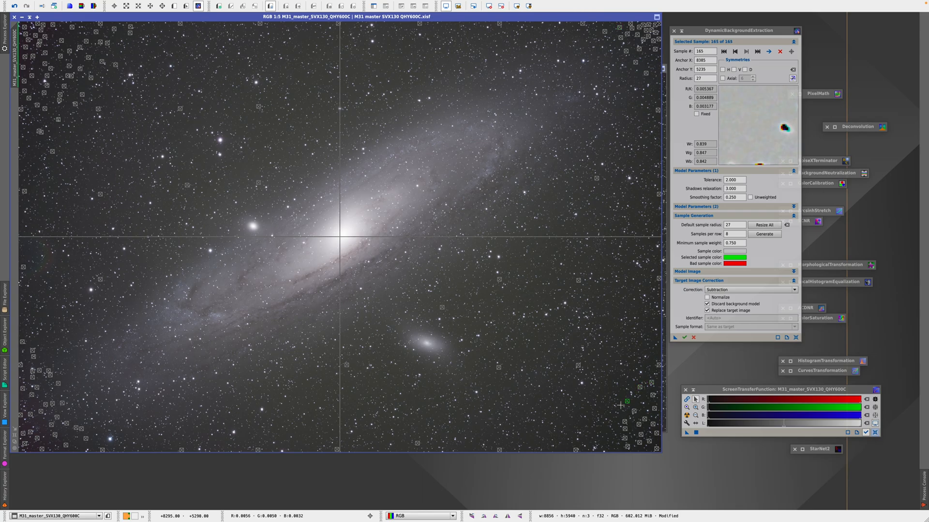
click(617, 409)
click(611, 413)
click(605, 425)
click(602, 439)
click(608, 444)
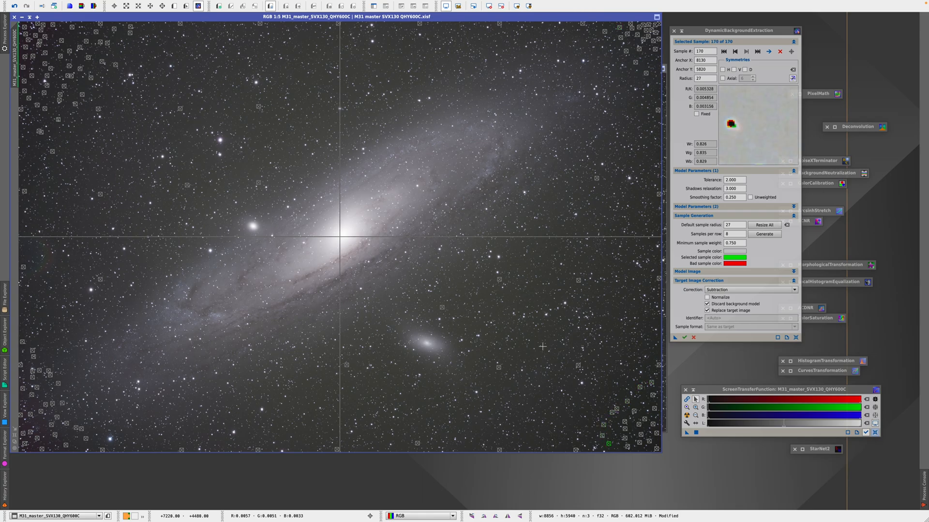
- Duplicate the master image again, apply the Subtraction background extraction to the new clone, and auto-stretch its display
click(54, 6)
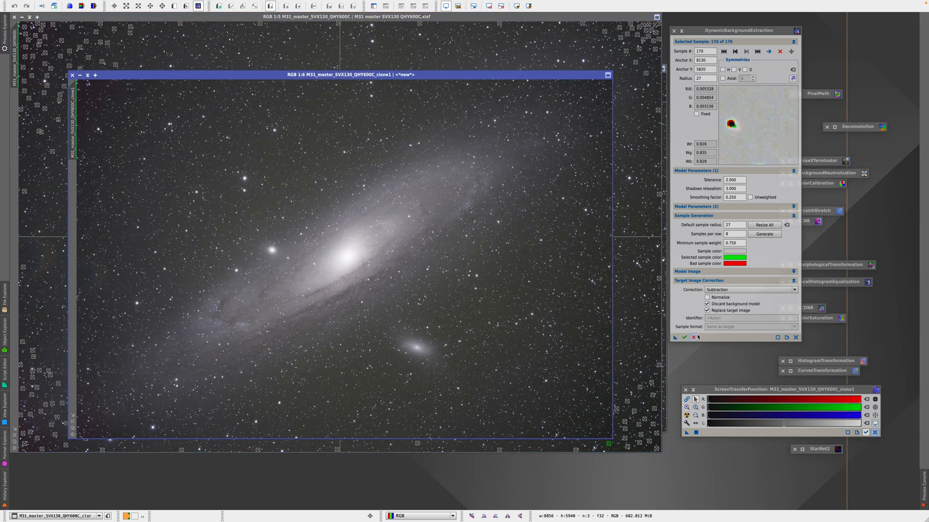
drag(675, 338, 494, 310)
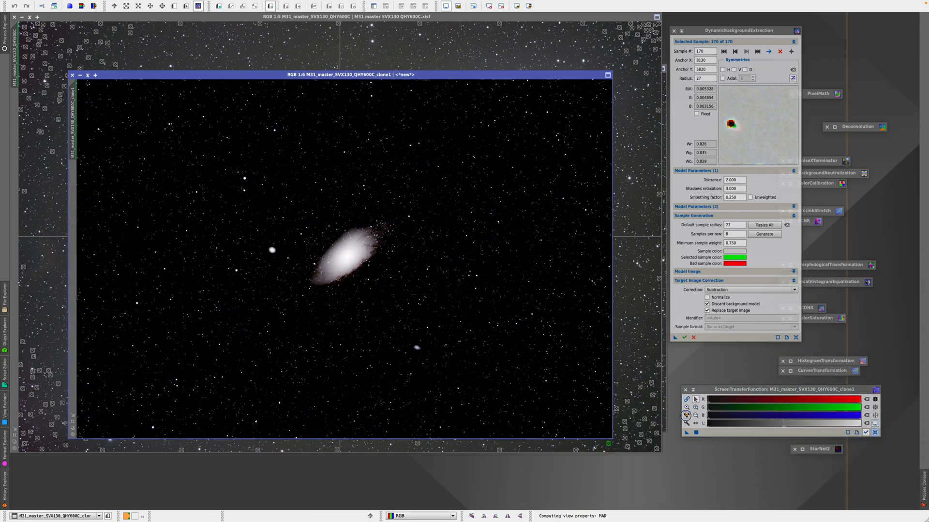
click(687, 415)
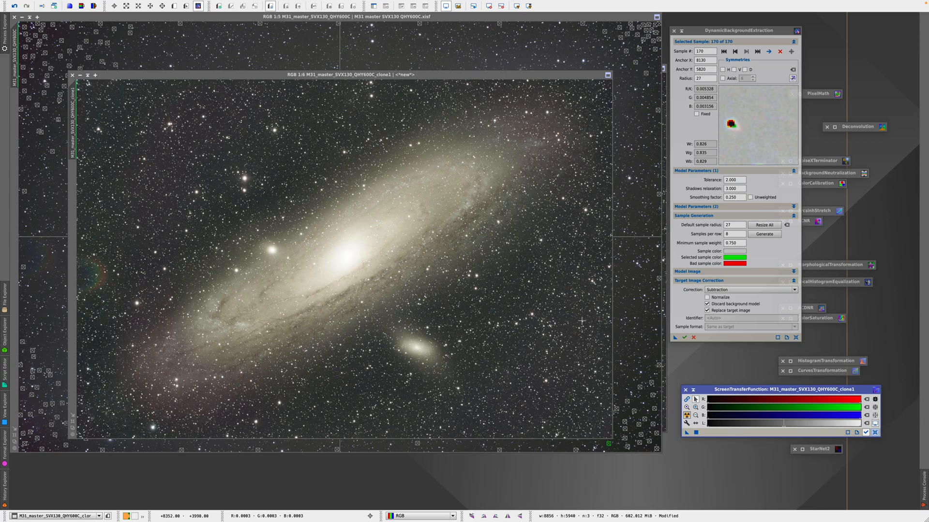
- Change the target image correction to Division, apply the extraction to the new clone, and auto-stretch its display
click(738, 290)
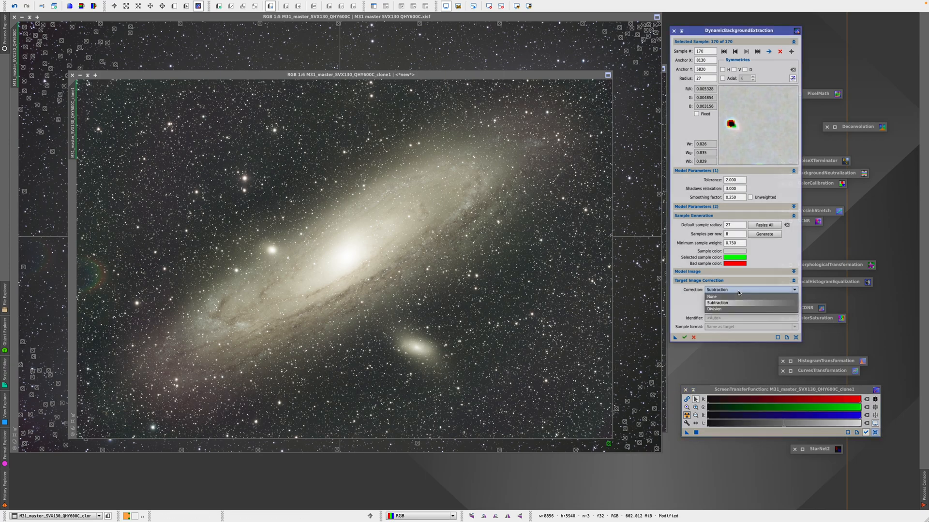
click(724, 309)
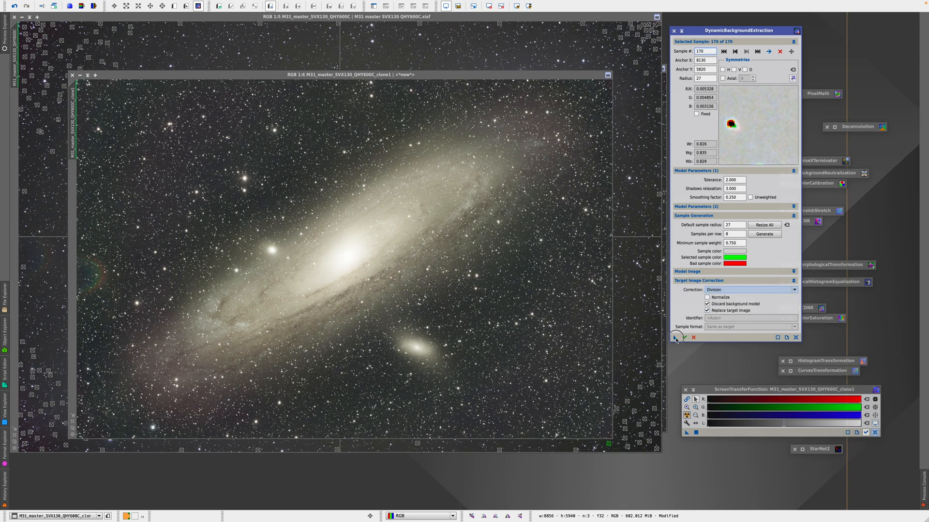
click(338, 229)
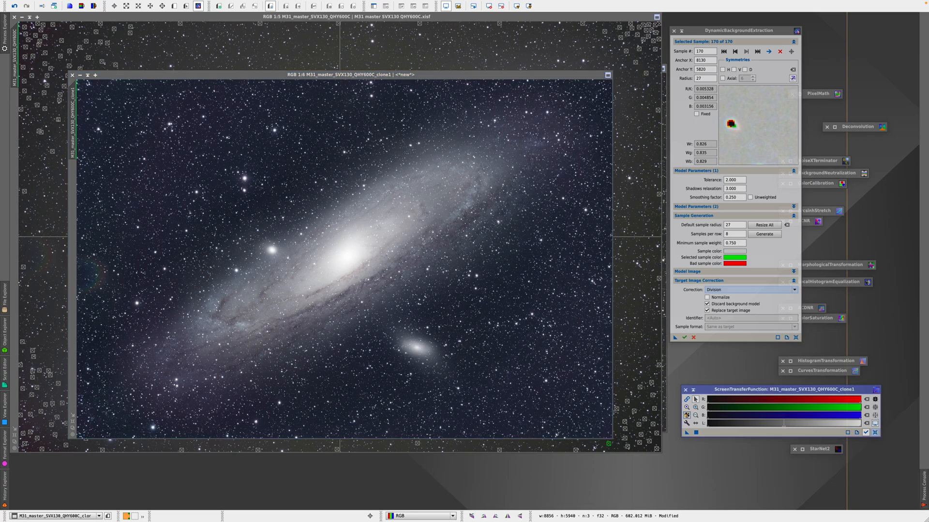
click(686, 415)
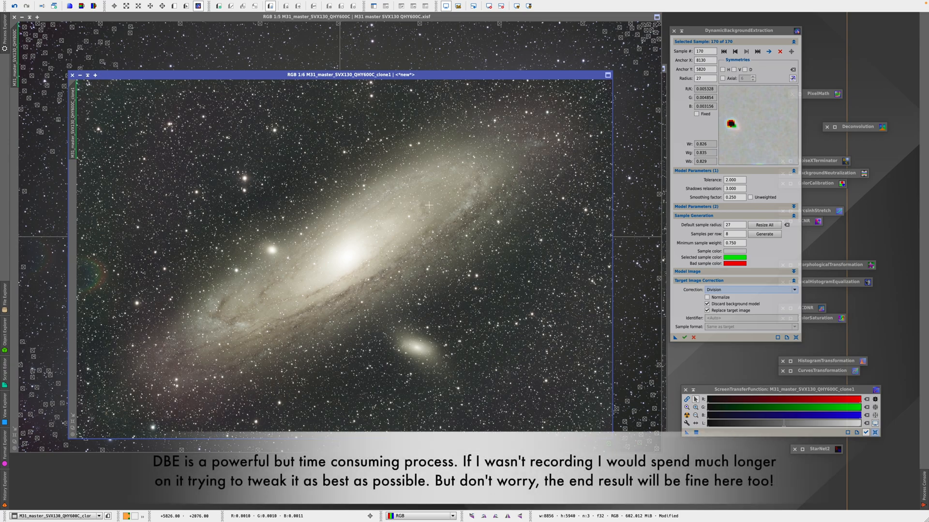
- Store the DynamicBackgroundExtraction settings as a process icon on the workspace and end the extraction session
mouse_move(675, 337)
mouse_down()
mouse_move(736, 443)
mouse_move(865, 498)
mouse_up()
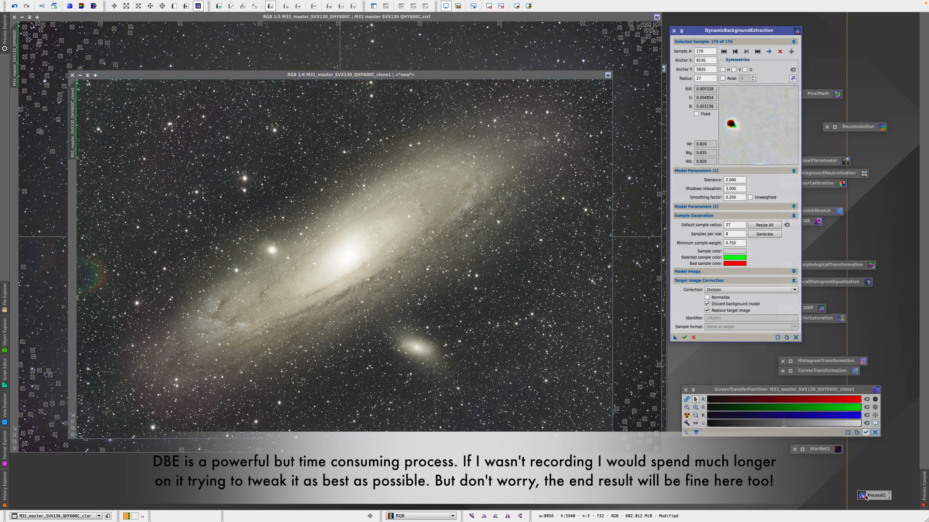
click(693, 337)
- Close the original master image and the older clone without saving, keeping only the latest corrected clone
click(15, 17)
key(Return)
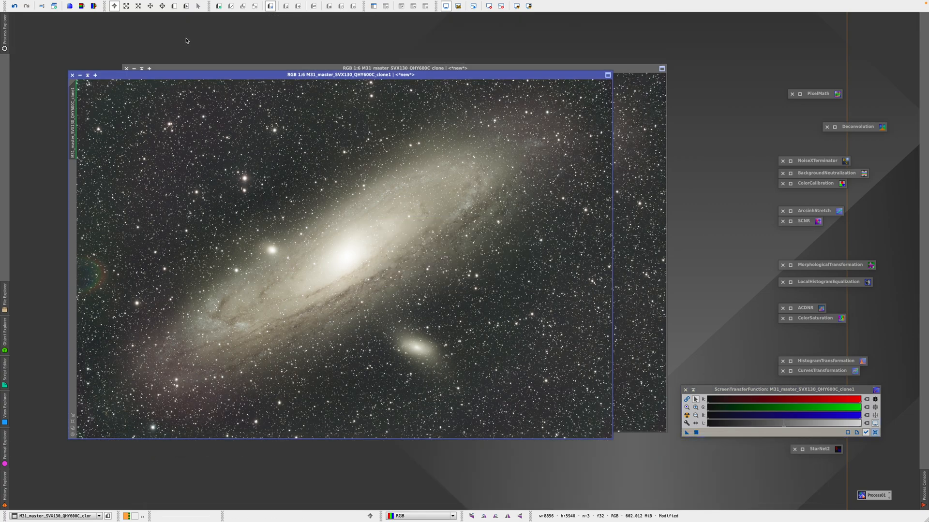
click(172, 68)
click(127, 69)
click(482, 275)
- Move the remaining clone to the workspace's upper-left corner and rename its view as Main
mouse_move(280, 75)
mouse_down()
mouse_move(182, 3)
mouse_move(227, 33)
mouse_move(222, 17)
mouse_up()
right_click(234, 128)
click(283, 153)
text(Main)
key(Return)
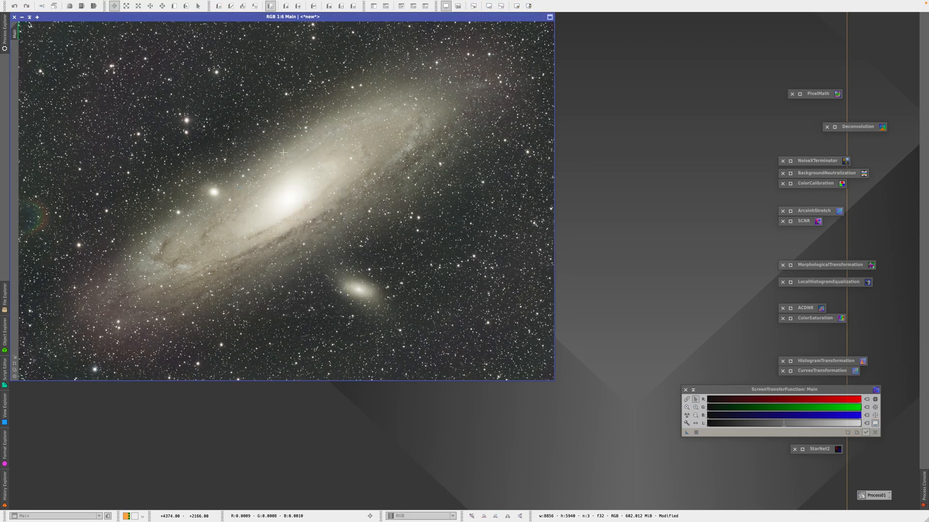
- Enlarge the Main image and examine the galaxy's core, dust lanes and overall background at several zoom levels
mouse_move(806, 390)
mouse_down()
mouse_move(756, 388)
mouse_move(811, 397)
mouse_up()
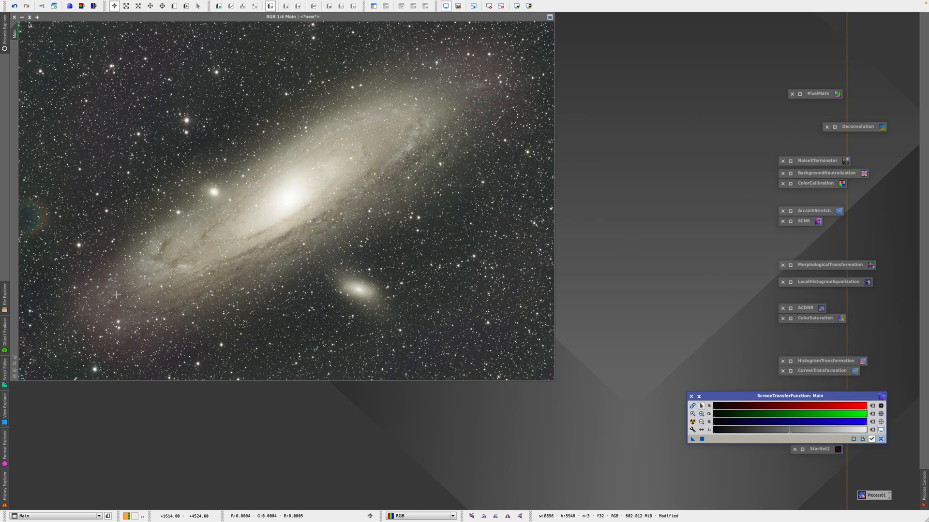
click(15, 363)
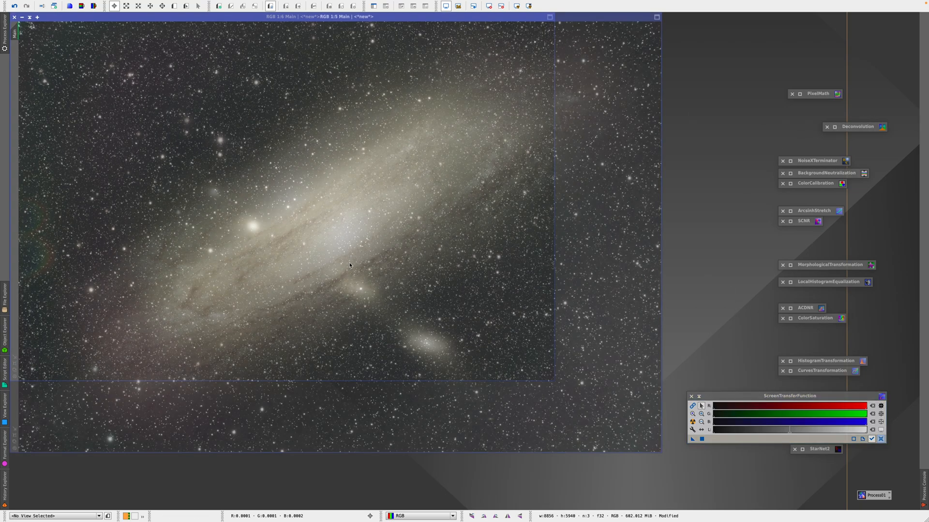
scroll(359, 264, up, 3)
scroll(342, 269, up, 2)
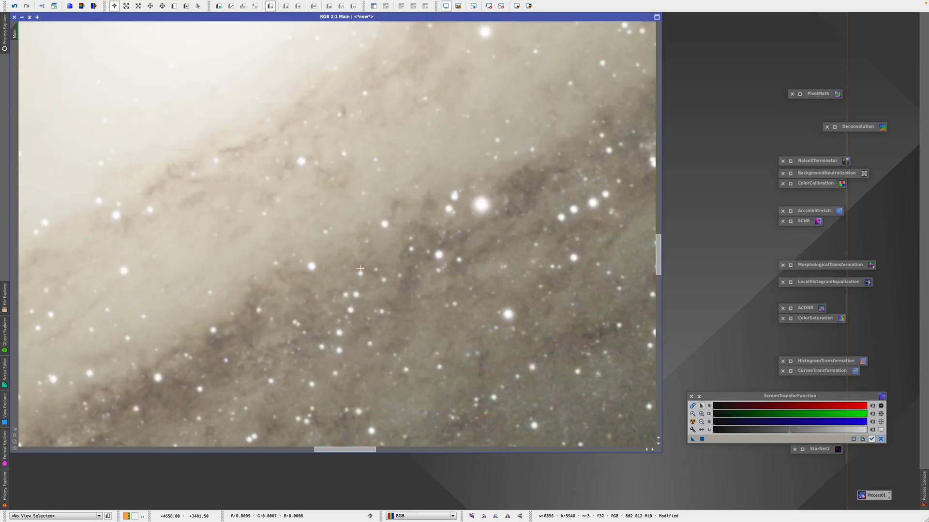
scroll(458, 261, down, 2)
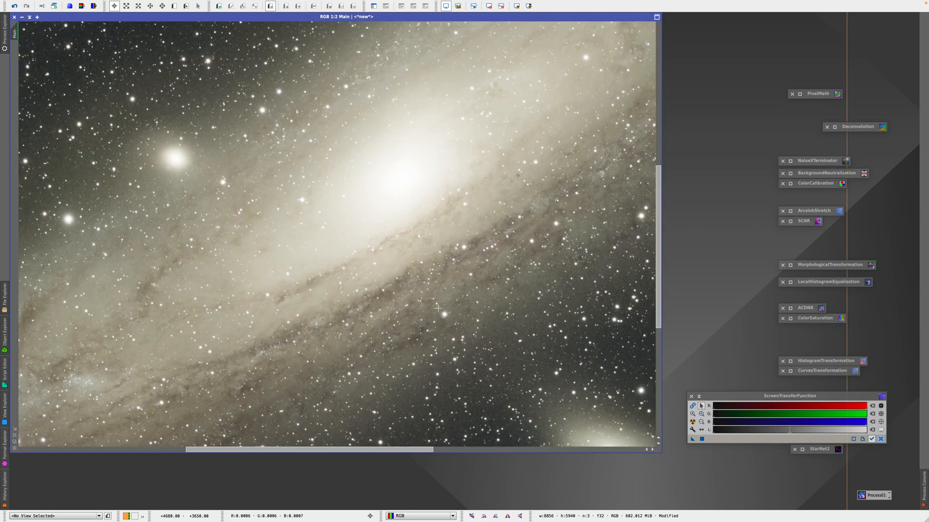
scroll(303, 223, down, 1)
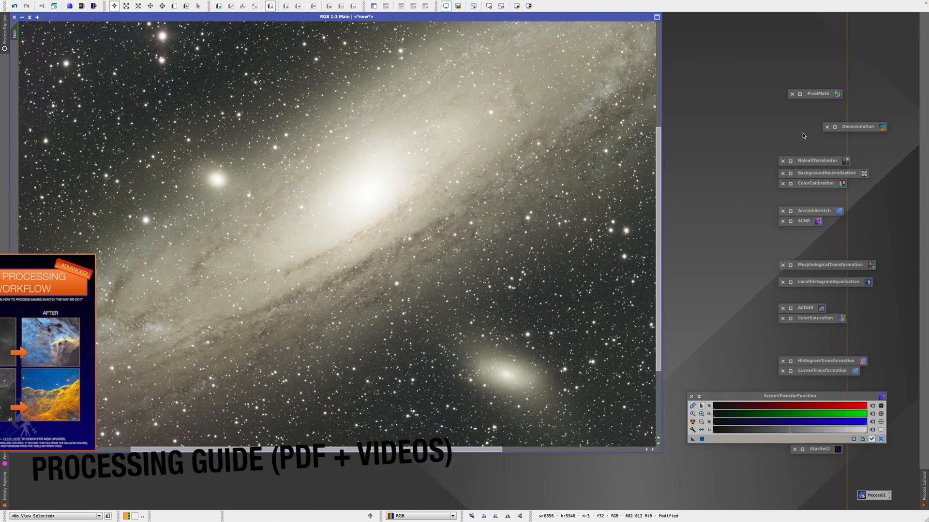
scroll(372, 197, down, 1)
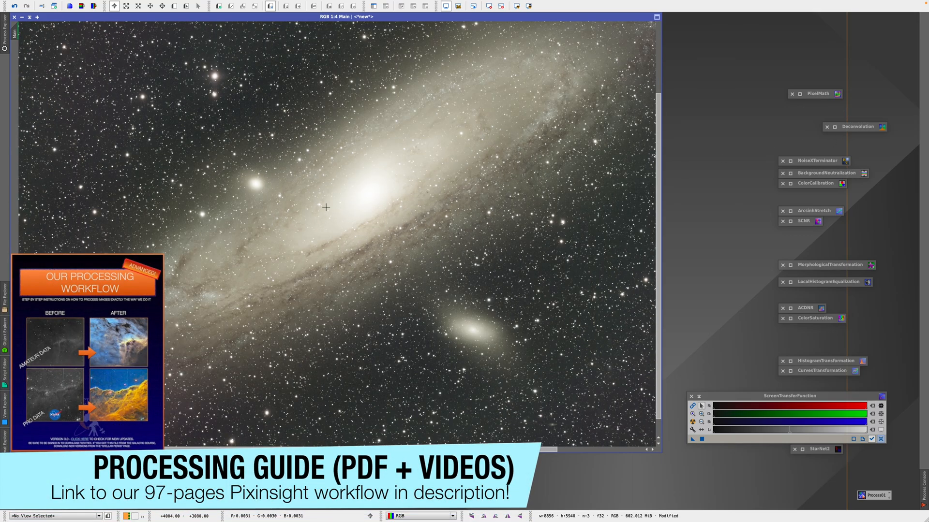
scroll(331, 208, down, 1)
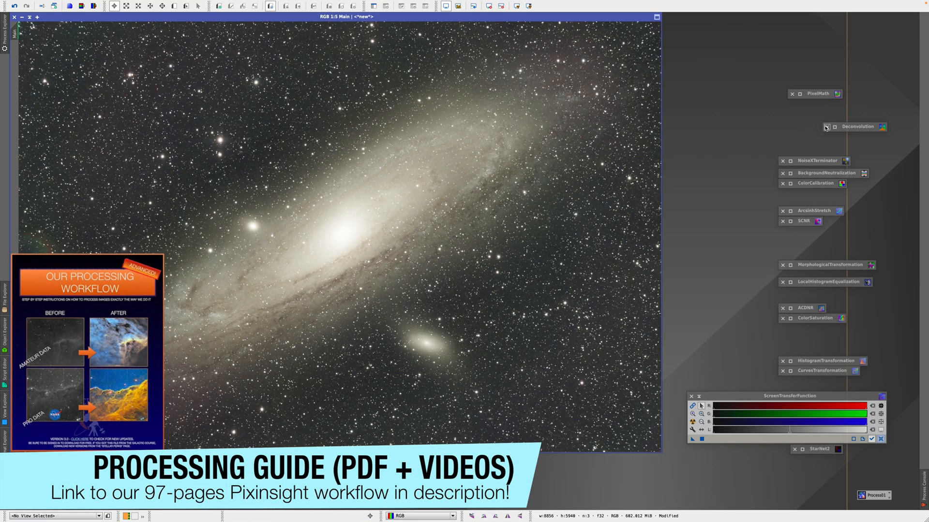
- Move the collapsed Deconvolution window closer to the image and inspect the star and dust detail near the galaxy's core
drag(857, 127, 749, 125)
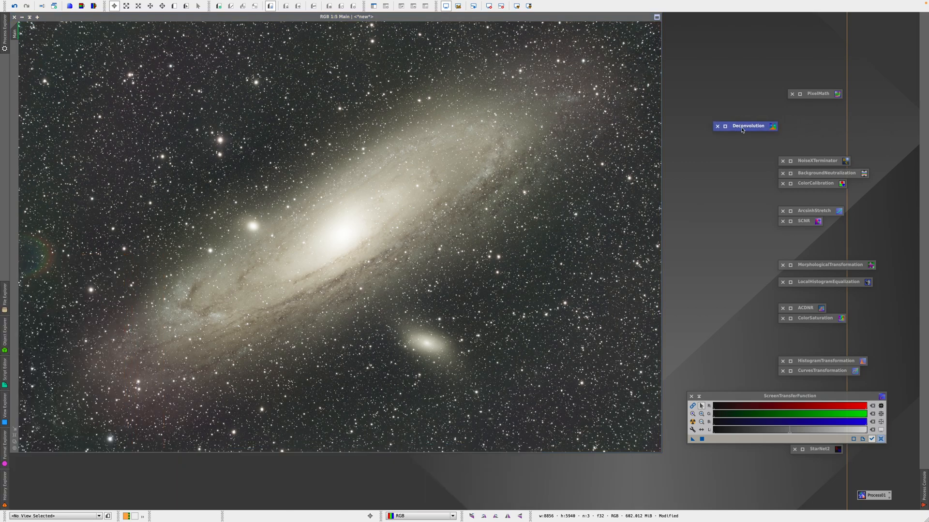
click(378, 206)
scroll(378, 206, up, 1)
scroll(378, 205, up, 2)
scroll(425, 222, up, 1)
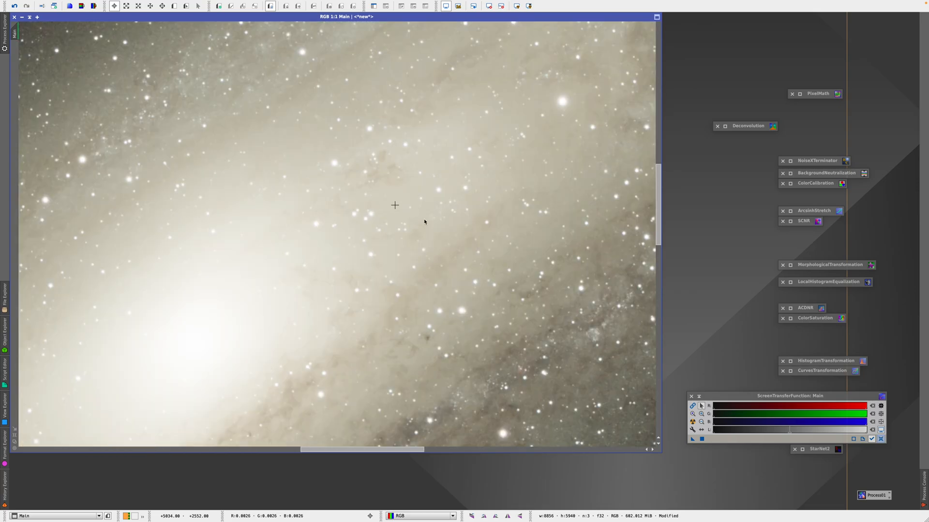
scroll(535, 310, down, 1)
scroll(486, 274, down, 2)
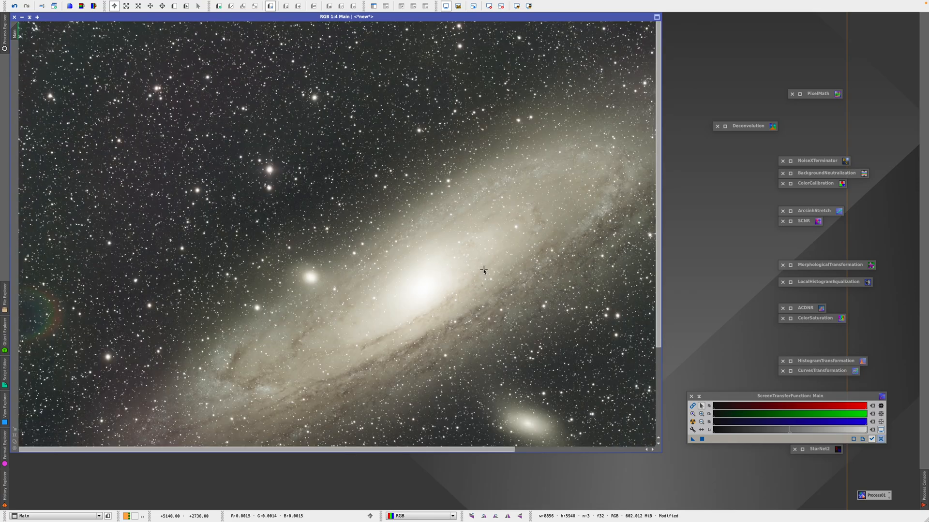
- Put away the Deconvolution window and open NoiseXTerminator beside the Main image
scroll(483, 269, down, 1)
click(724, 127)
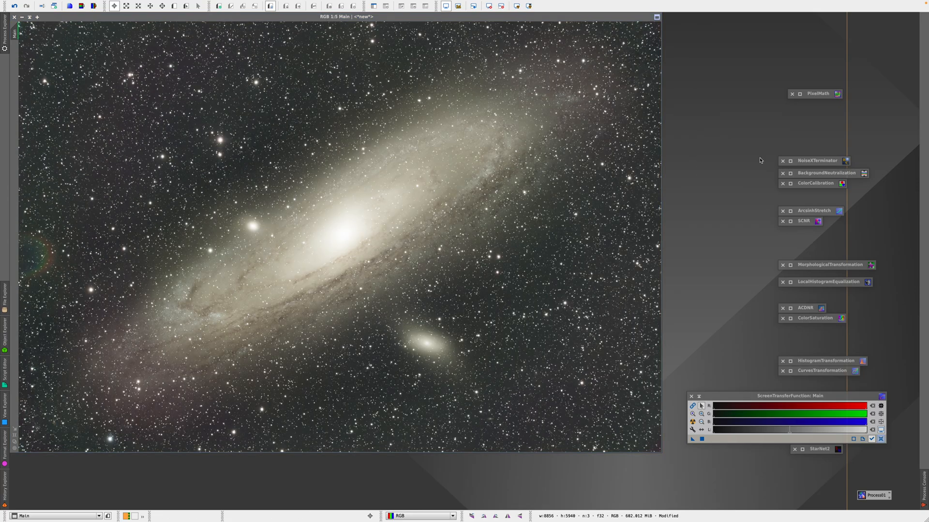
drag(828, 163, 828, 166)
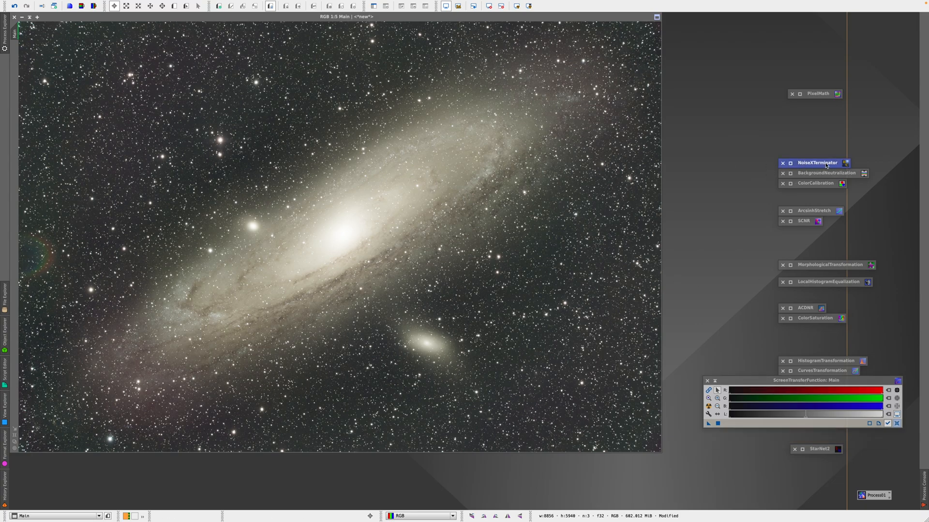
double_click(796, 166)
drag(554, 124, 763, 98)
- Try NoiseXTerminator on the Main image with denoise 0.90, detail 0.15 and the linear option enabled
scroll(329, 60, up, 2)
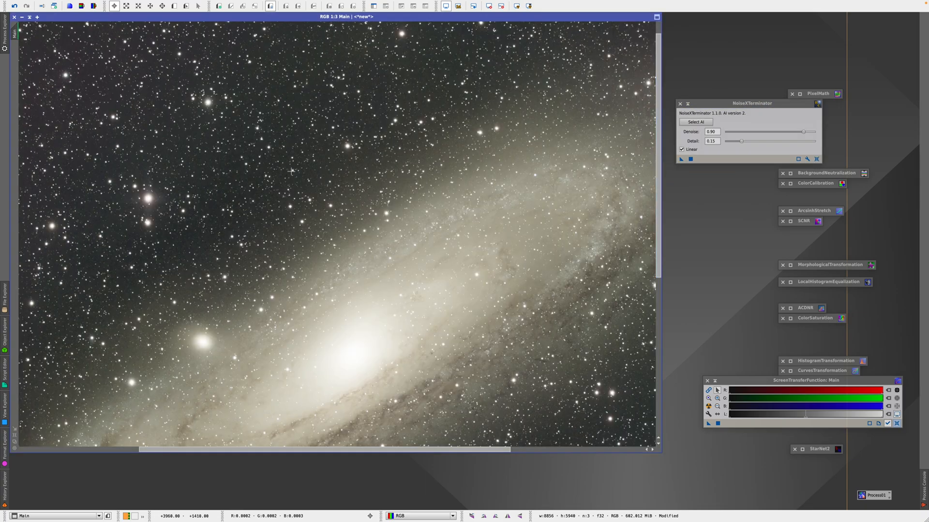
scroll(260, 172, up, 1)
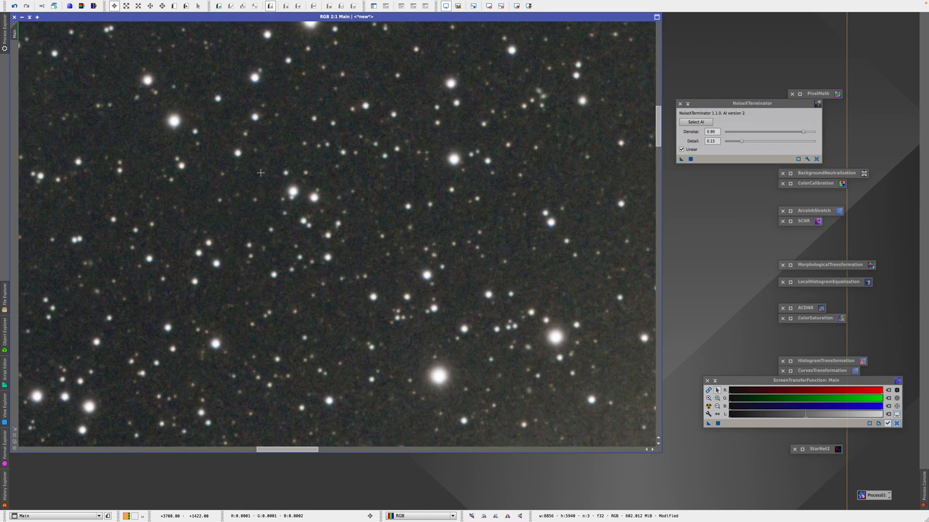
scroll(278, 174, up, 2)
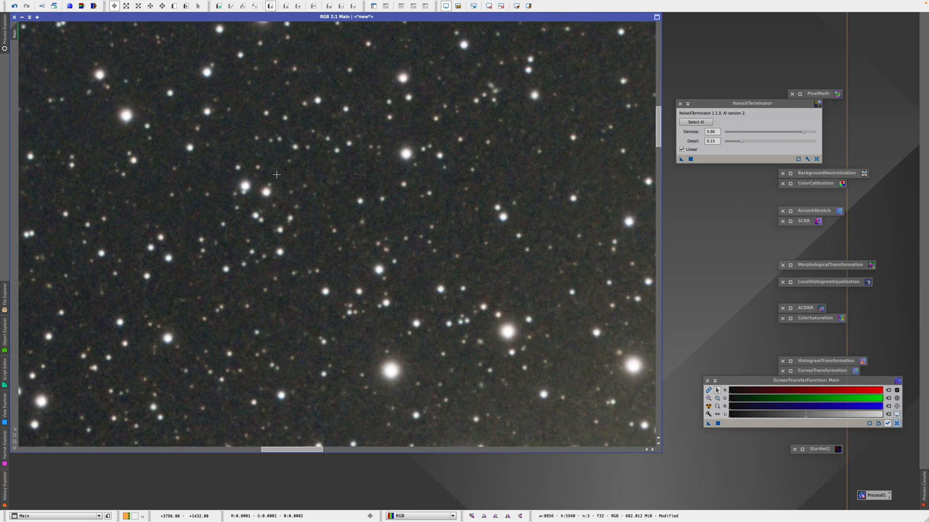
scroll(277, 175, down, 5)
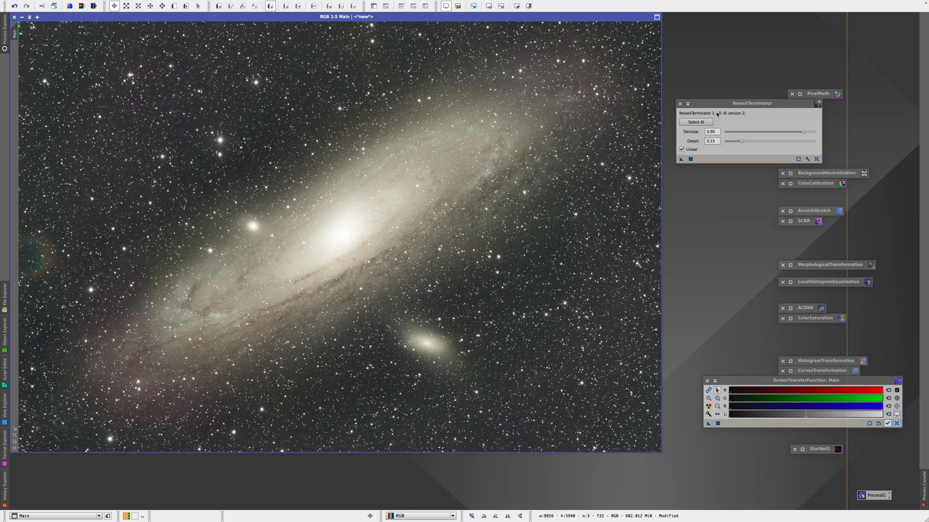
drag(748, 106, 736, 106)
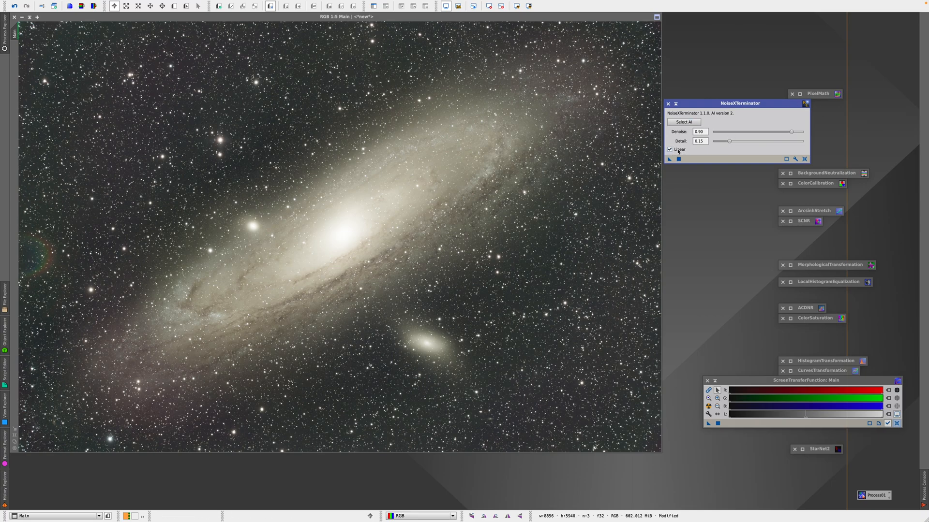
drag(669, 159, 271, 145)
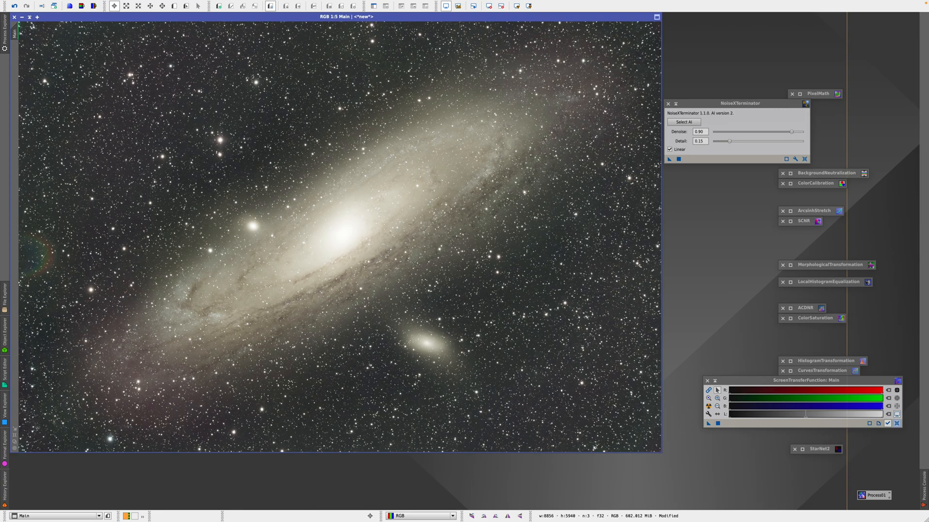
- Inspect the denoised star field, dark background and outer galaxy disk of Main at several zoom levels
scroll(225, 128, up, 4)
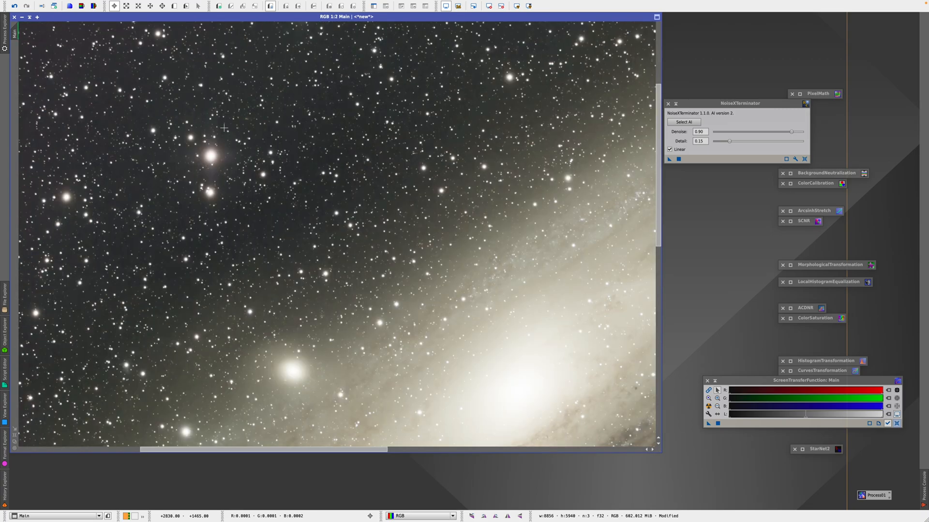
scroll(369, 267, up, 1)
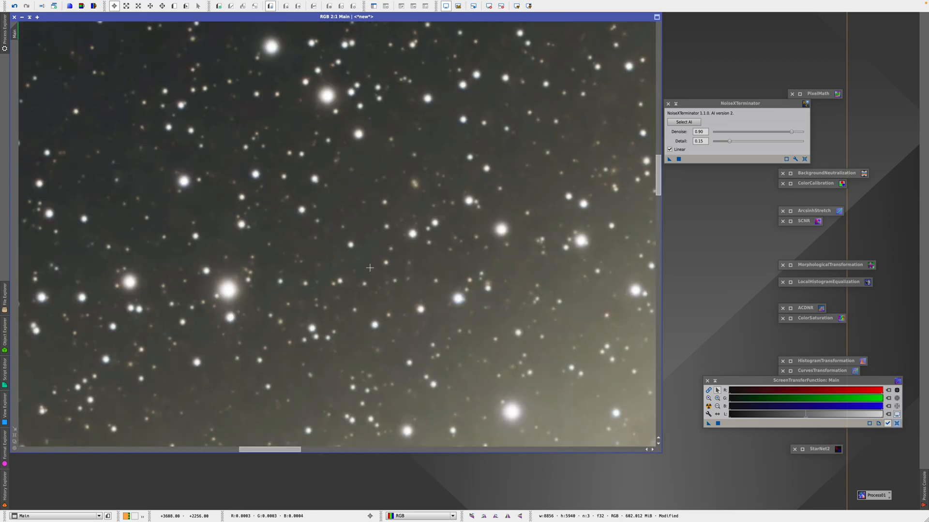
scroll(369, 268, down, 1)
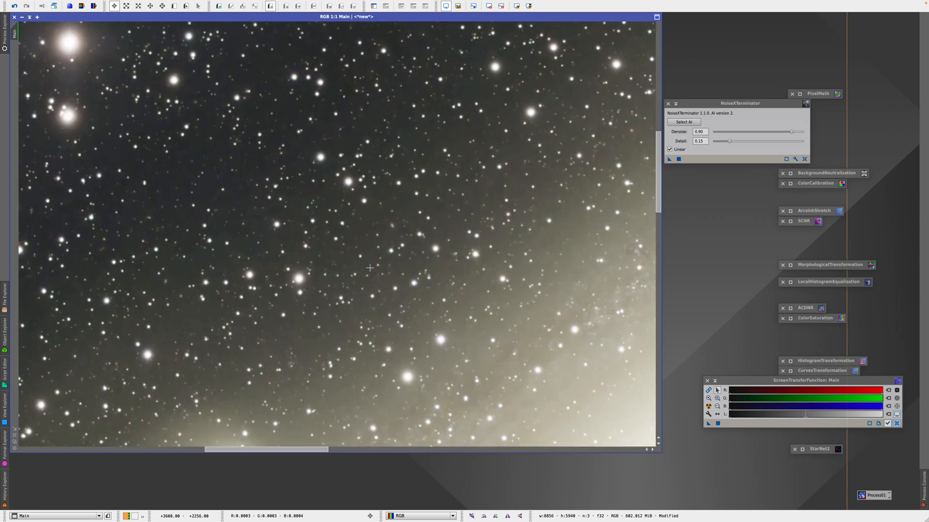
scroll(370, 268, down, 1)
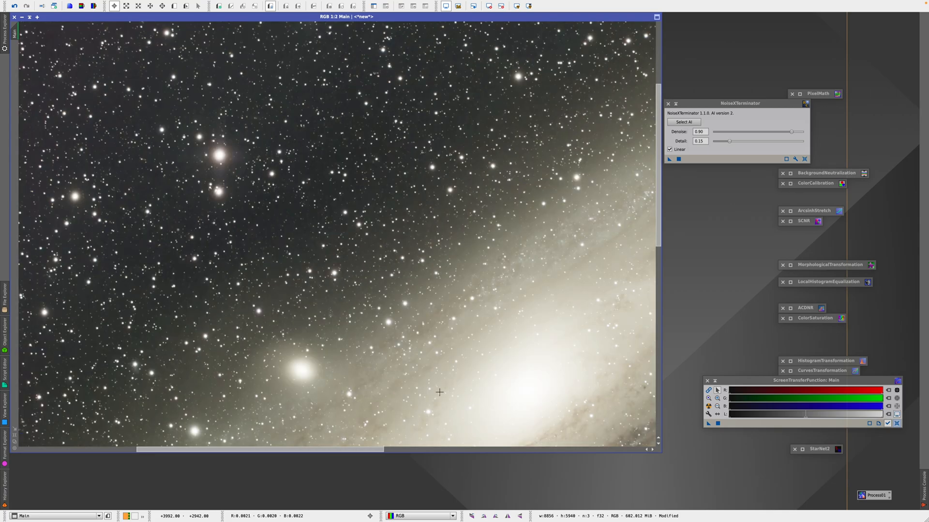
drag(364, 453, 633, 454)
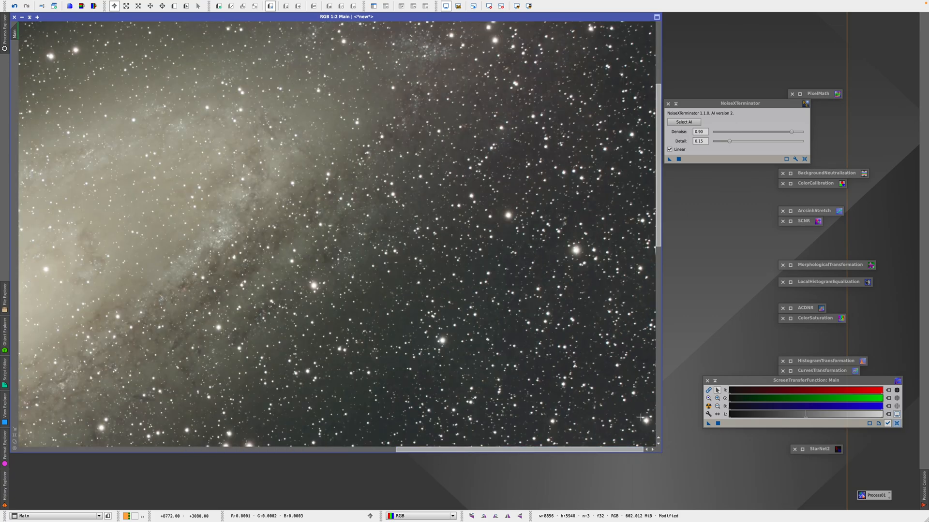
- Compare the galaxy's outer edge with and without noise reduction by undoing and redoing NoiseXTerminator, and check the neighbouring dust lanes
scroll(409, 295, up, 1)
right_click(405, 293)
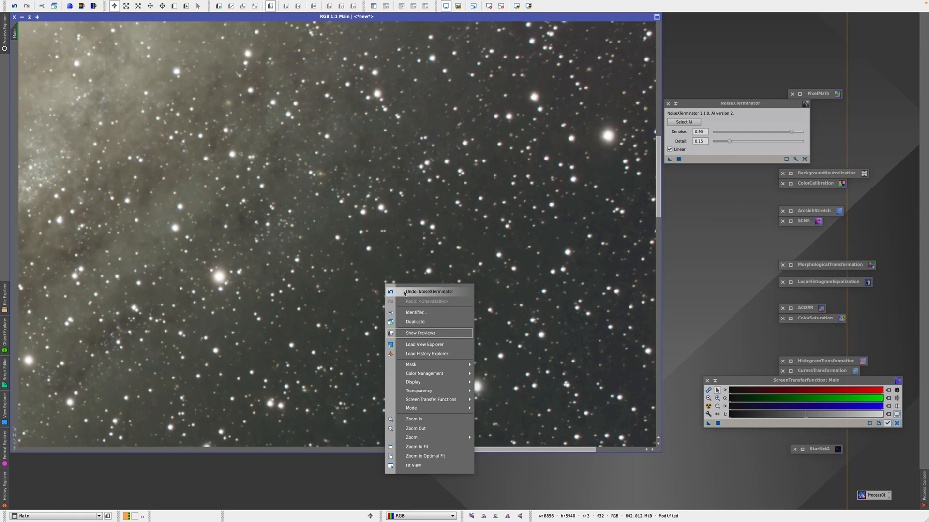
click(404, 292)
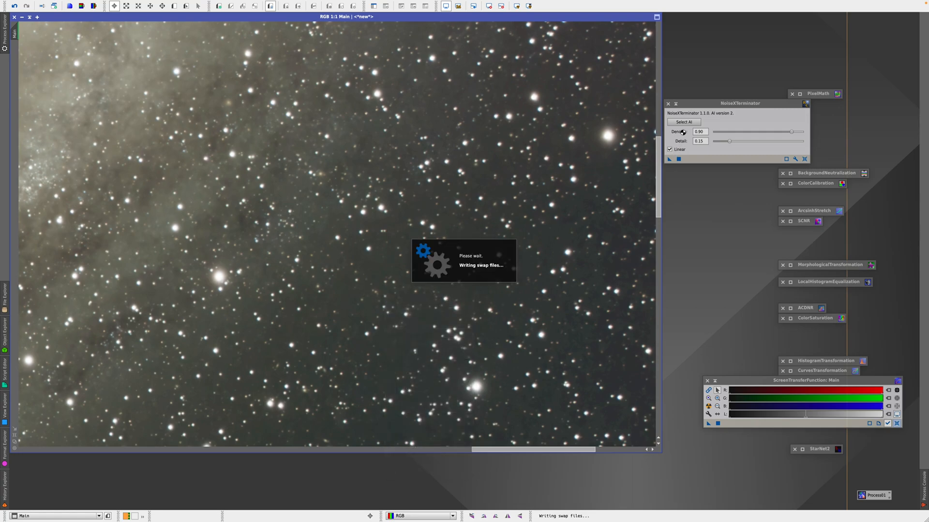
right_click(273, 273)
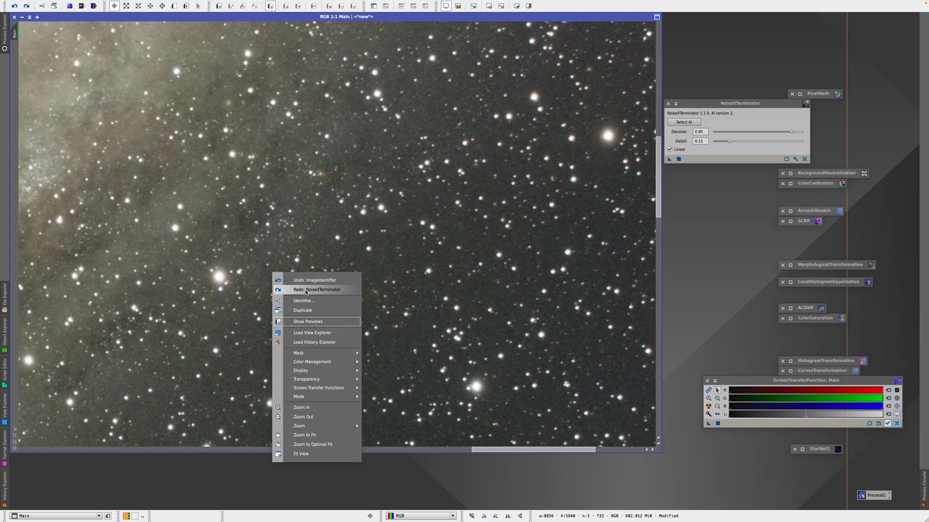
click(339, 293)
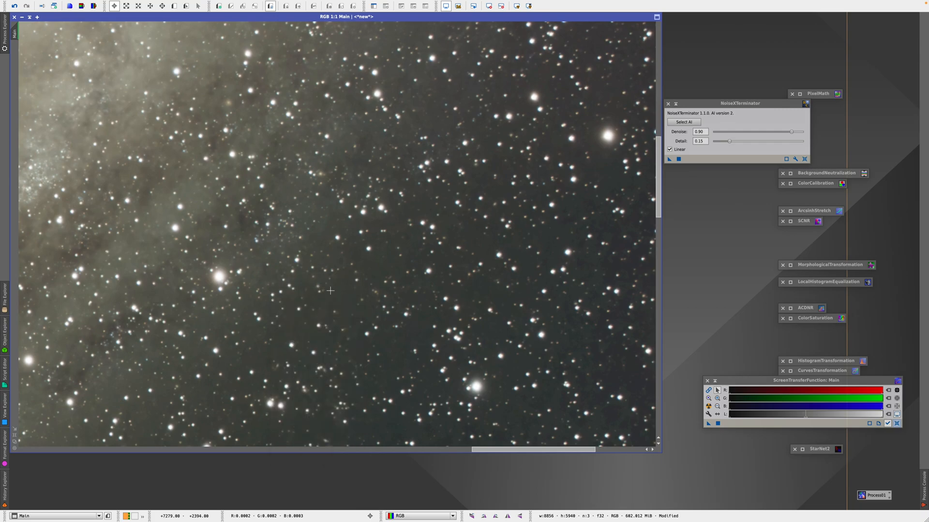
right_click(327, 291)
click(344, 299)
right_click(62, 137)
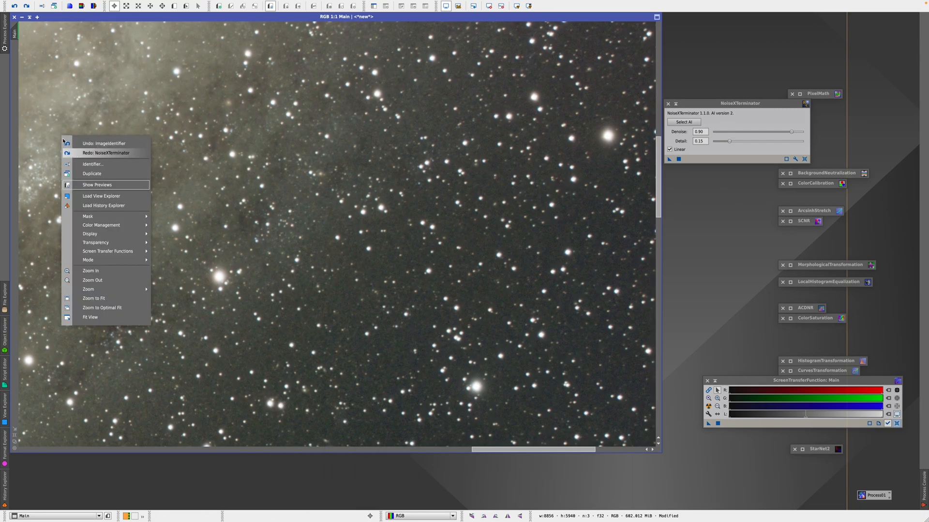
click(72, 153)
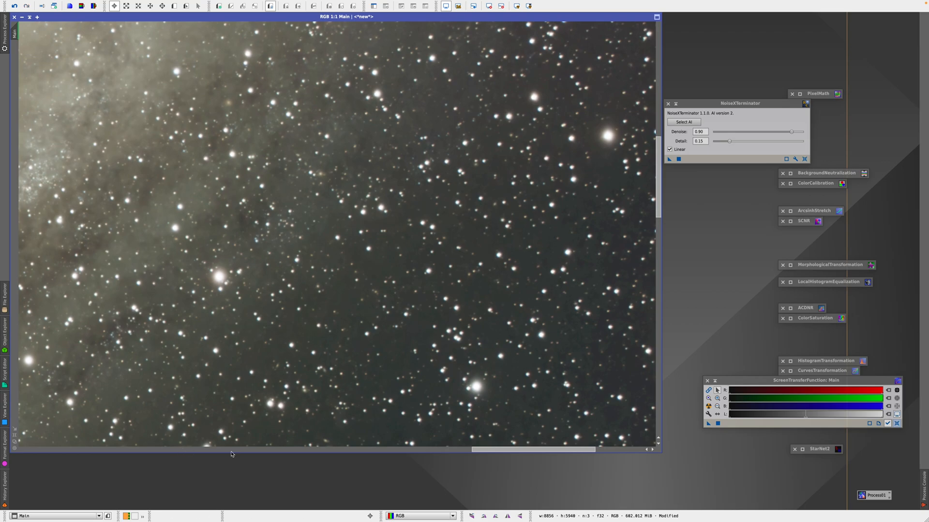
drag(483, 450, 428, 449)
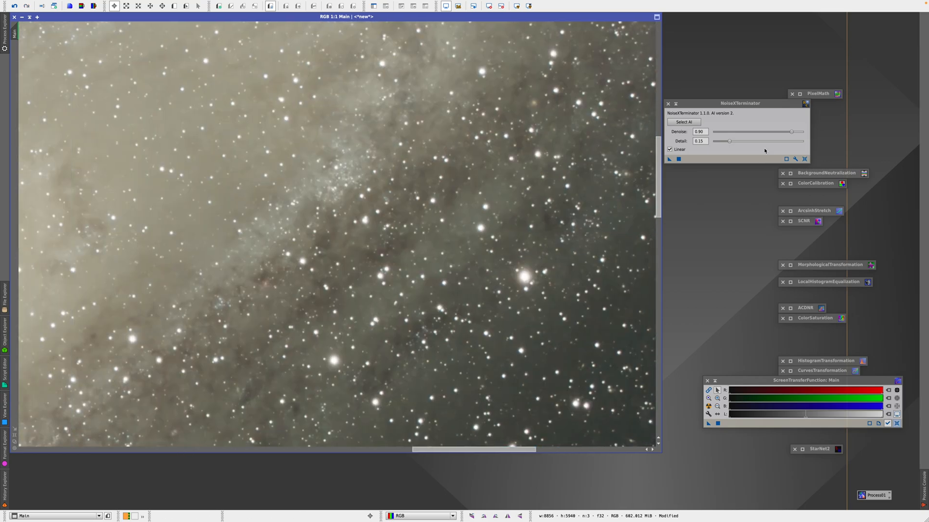
- Undo the first noise reduction and apply NoiseXTerminator to Main with denoise 0.44, keeping detail at 0.15 and the linear option
drag(791, 132, 754, 133)
right_click(487, 172)
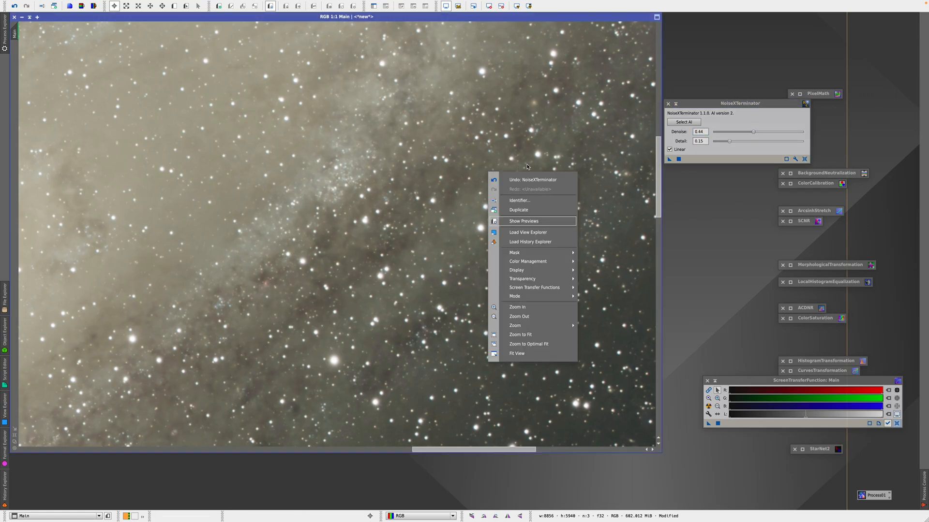
click(595, 180)
scroll(650, 166, down, 3)
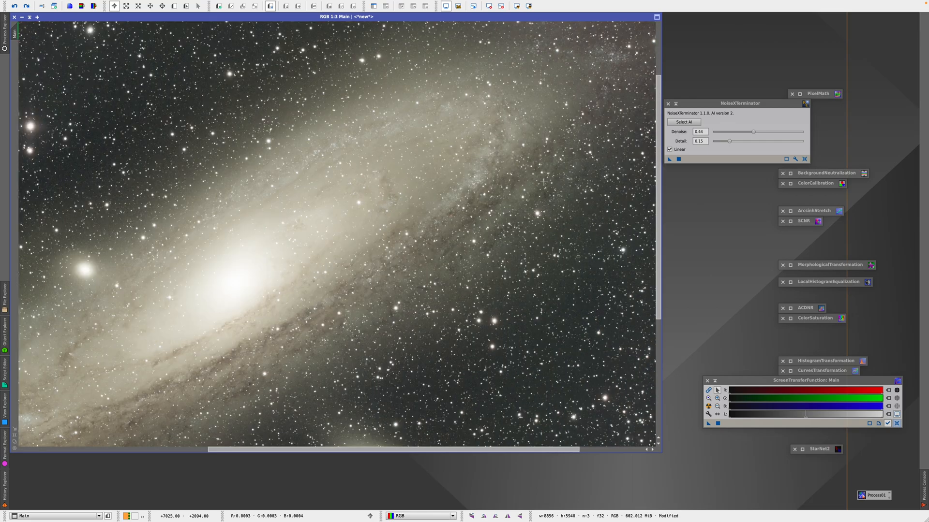
drag(669, 161, 427, 193)
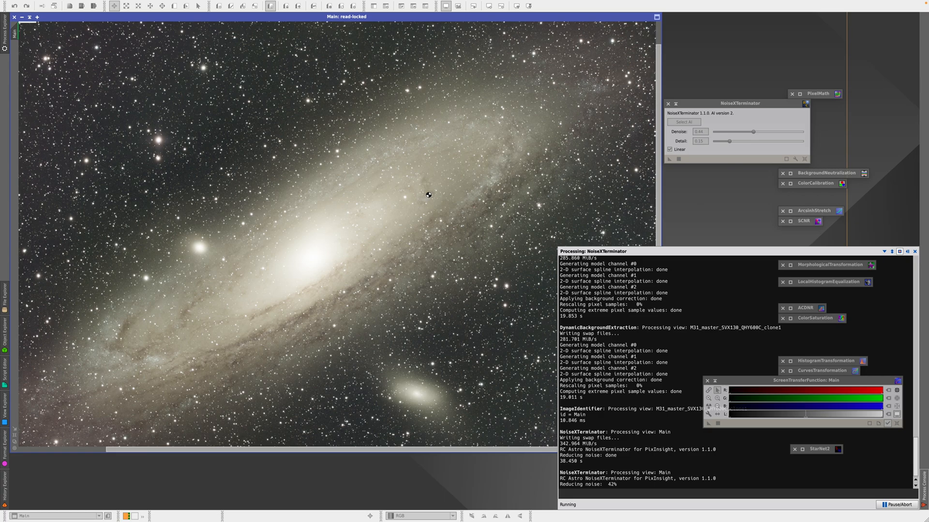
- Check the milder noise reduction around the dust lanes and background by undoing it, redoing it and reviewing the full image
scroll(428, 195, up, 3)
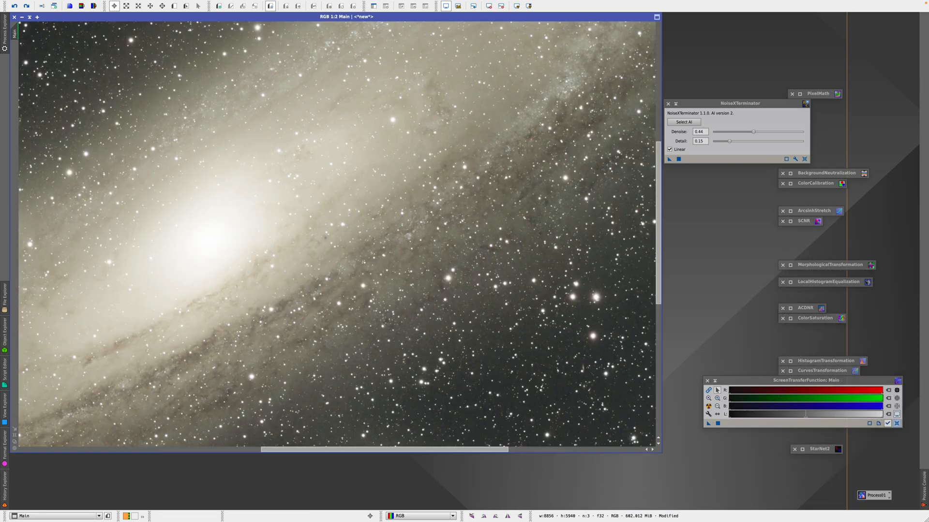
scroll(474, 321, up, 3)
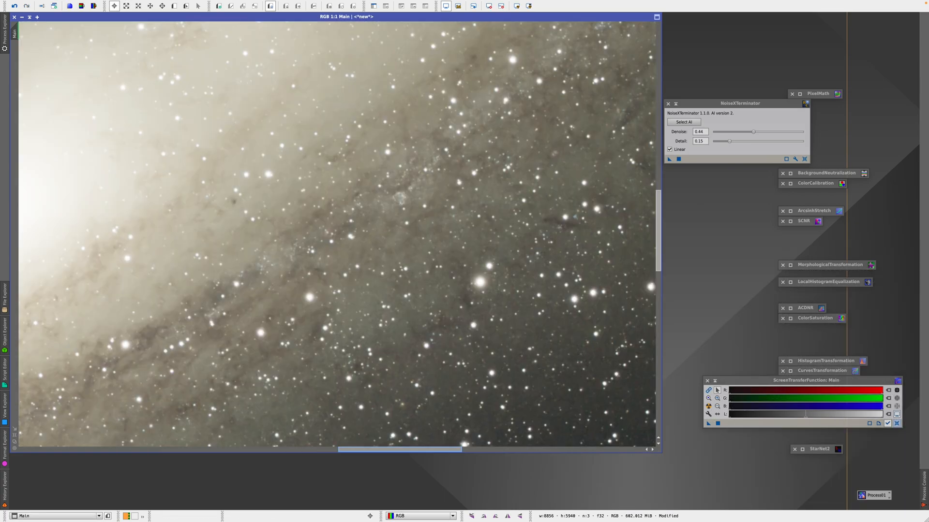
drag(439, 450, 494, 458)
right_click(413, 279)
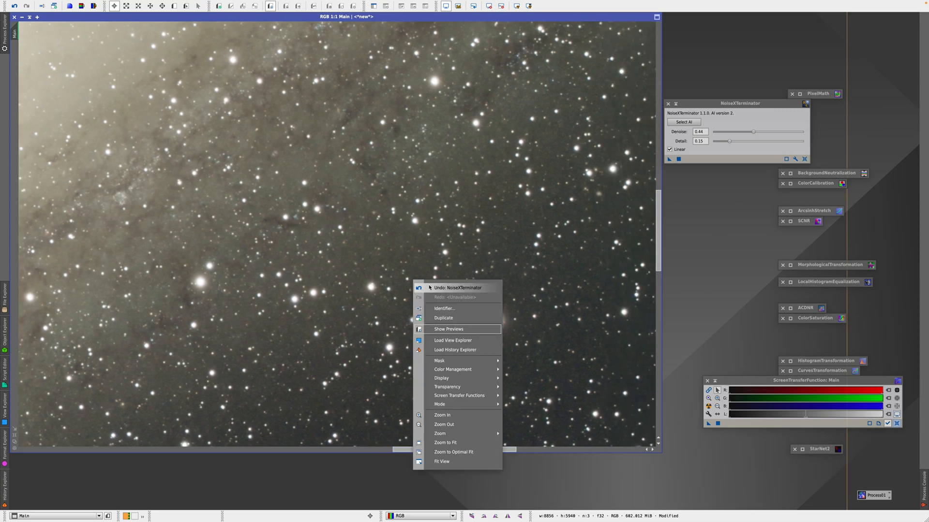
click(429, 287)
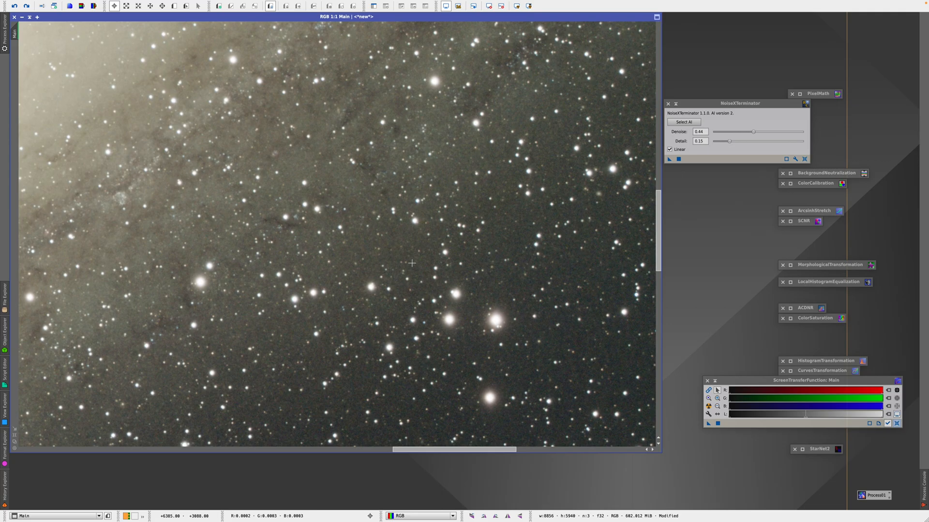
right_click(412, 265)
click(428, 274)
scroll(423, 322, down, 4)
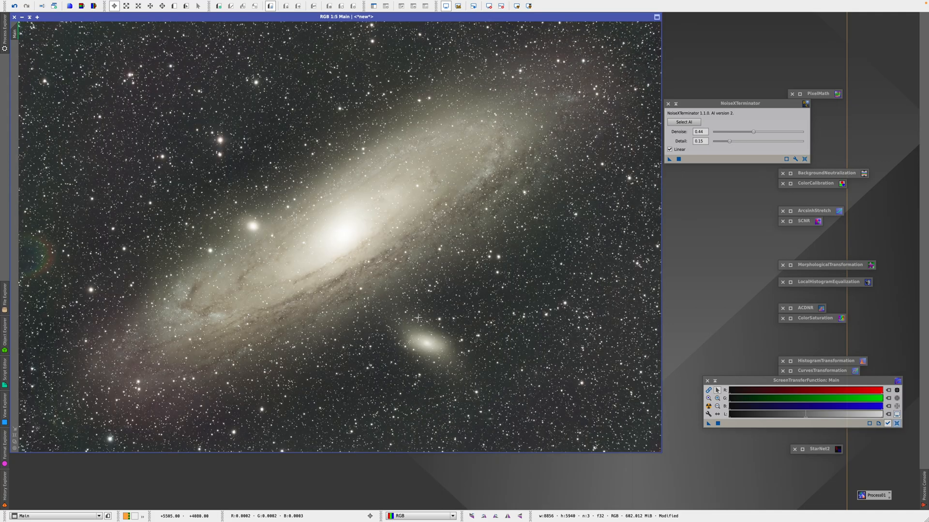
- Collapse NoiseXTerminator and open BackgroundNeutralization and ColorCalibration stacked beside the Main image
click(676, 103)
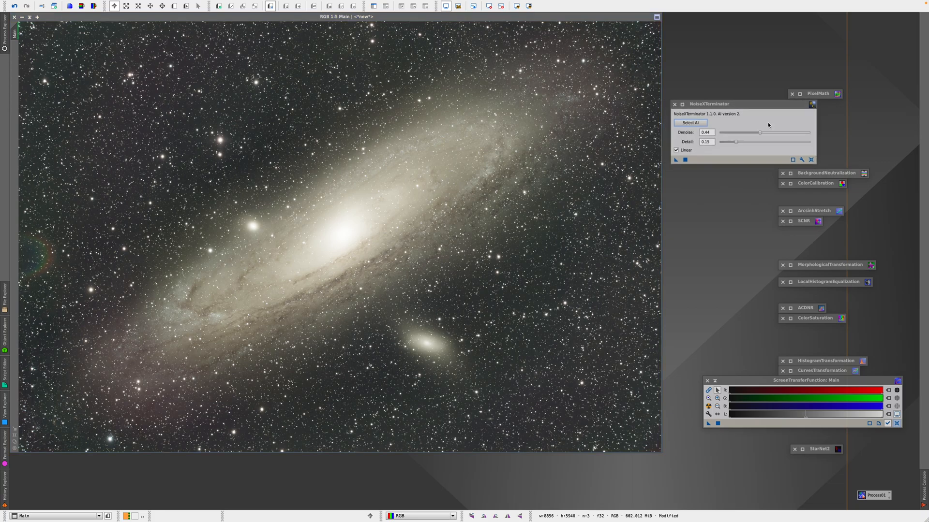
double_click(788, 173)
click(791, 185)
drag(782, 202, 788, 179)
click(390, 137)
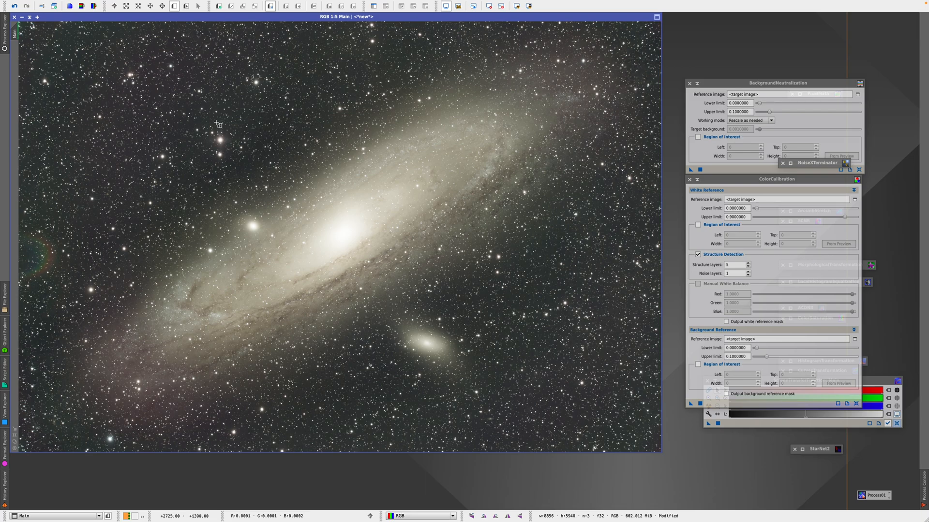
drag(193, 127, 189, 129)
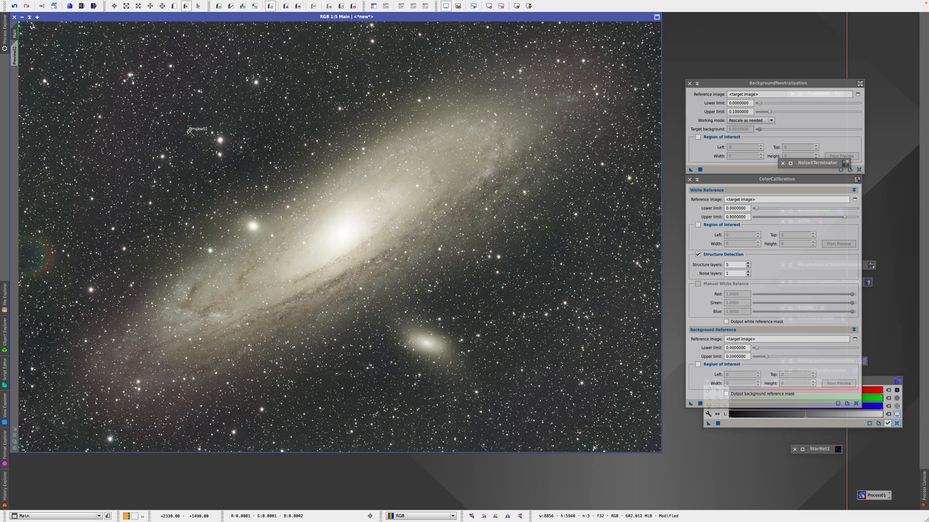
click(15, 54)
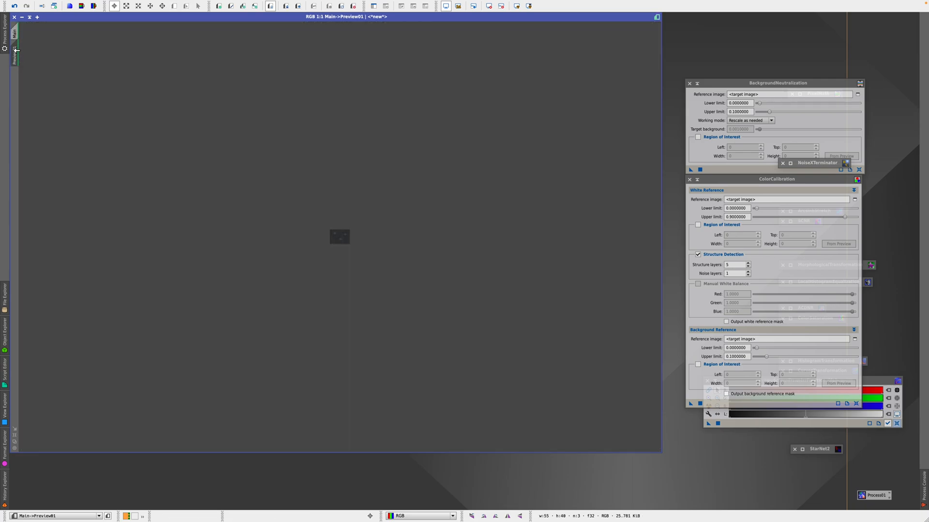
right_click(14, 50)
click(48, 119)
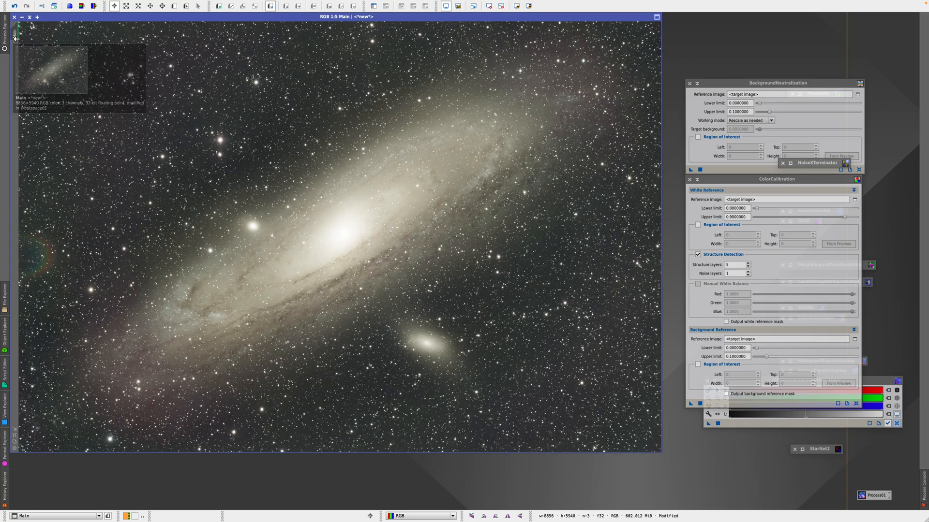
- Create a small preview on a star-free patch of dark sky in Main, above the bright star
scroll(277, 164, up, 5)
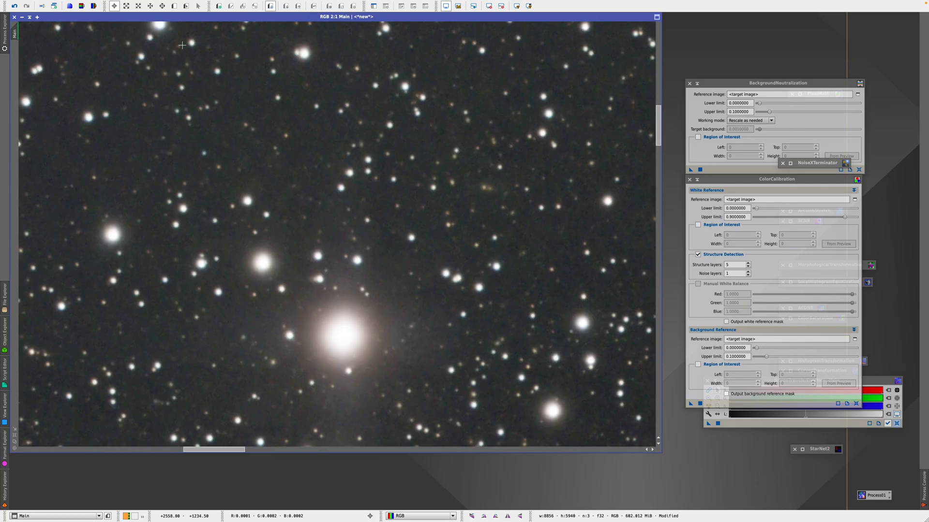
click(174, 5)
drag(496, 59, 463, 73)
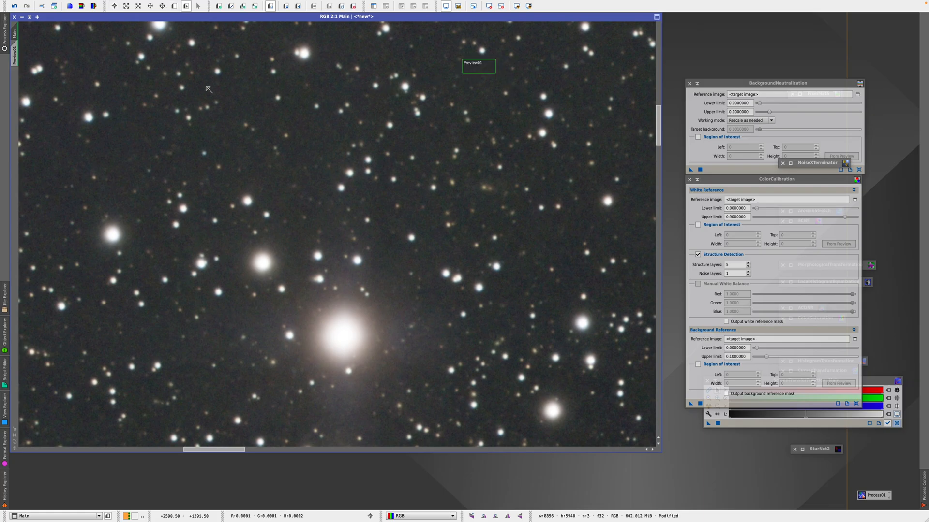
- Create a second, large preview in Main that frames the whole galaxy and its companion
scroll(207, 87, down, 4)
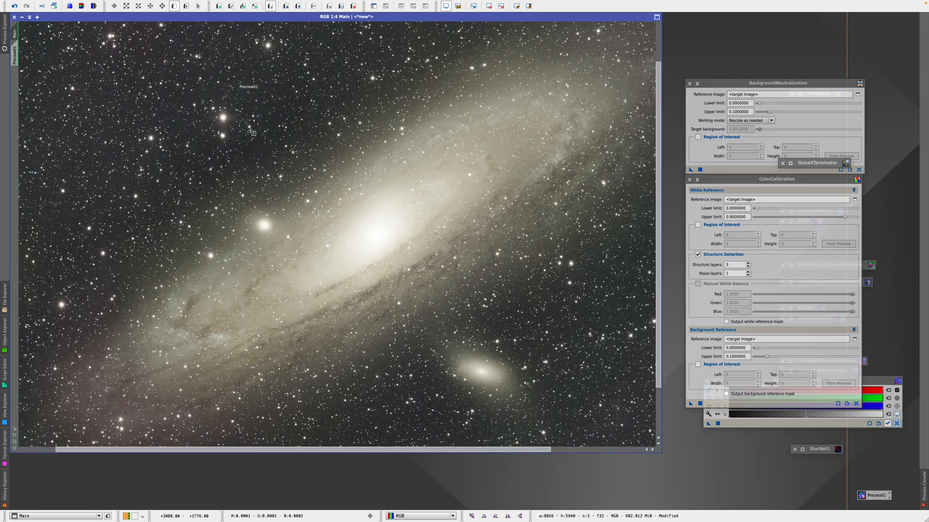
scroll(519, 105, down, 1)
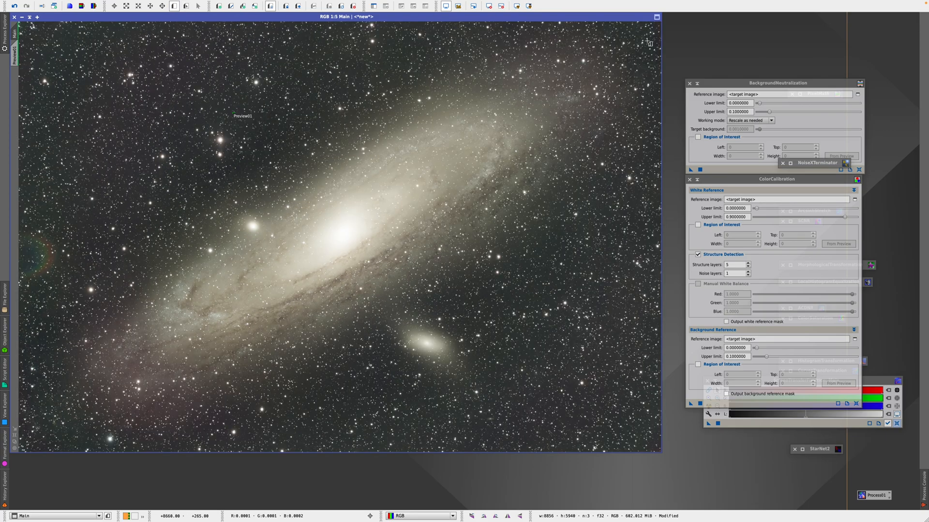
drag(649, 31, 70, 421)
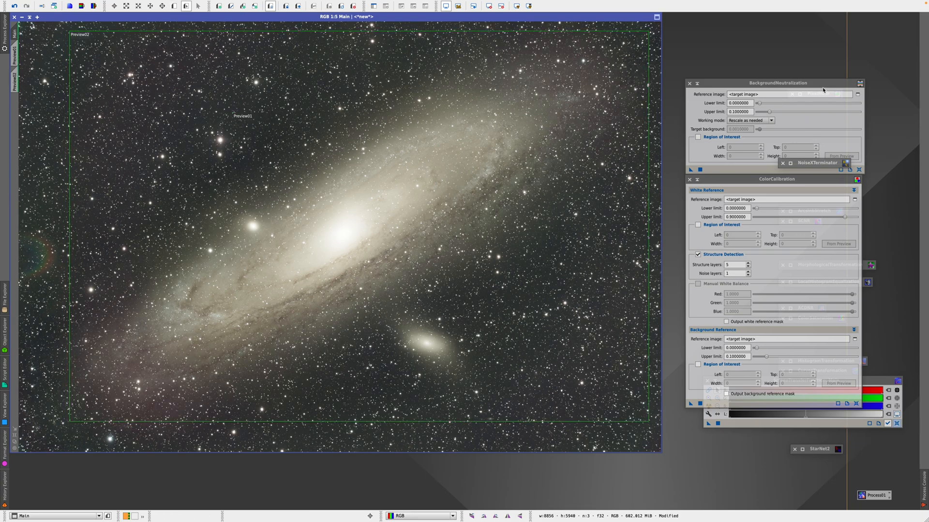
- Set Main->Preview01 as the reference image for BackgroundNeutralization
click(857, 94)
click(439, 244)
click(435, 266)
click(468, 265)
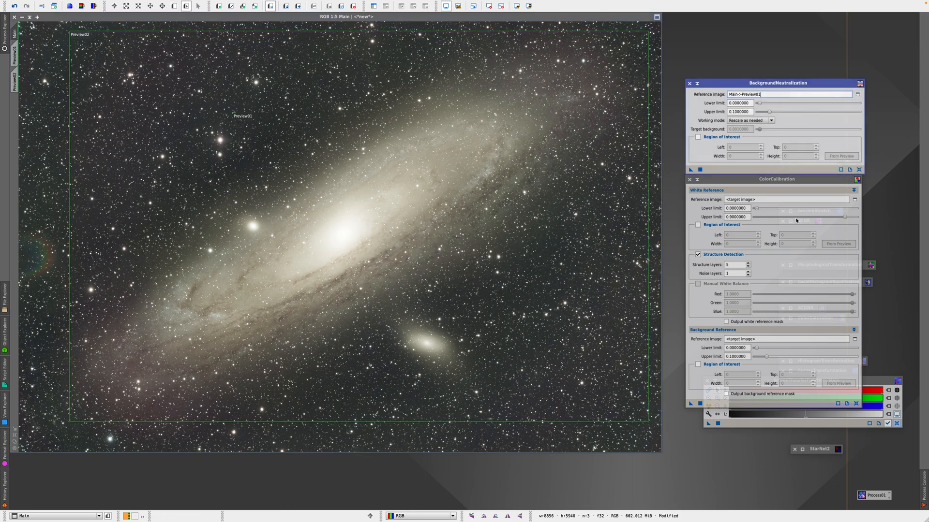
- Set ColorCalibration's white reference to Main->Preview02 and its background reference to Main->Preview01
click(836, 211)
click(854, 339)
click(457, 244)
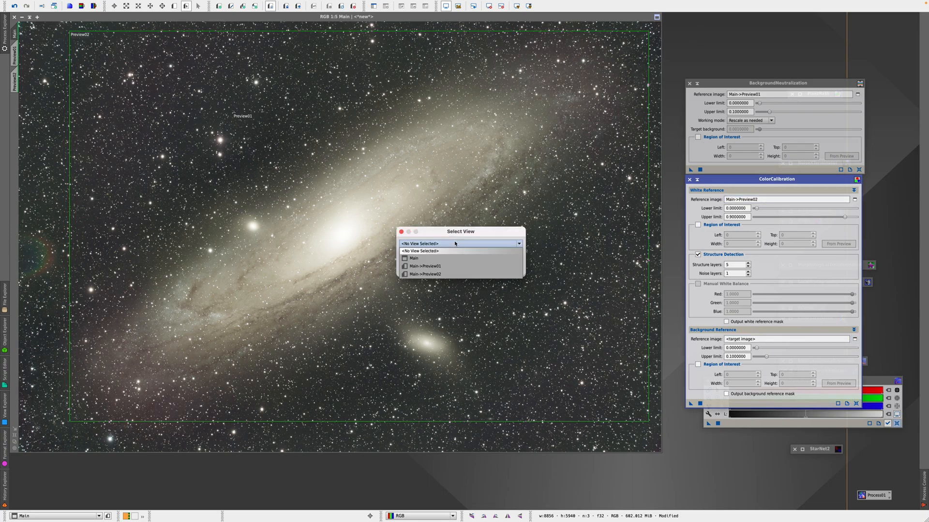
click(435, 265)
click(468, 270)
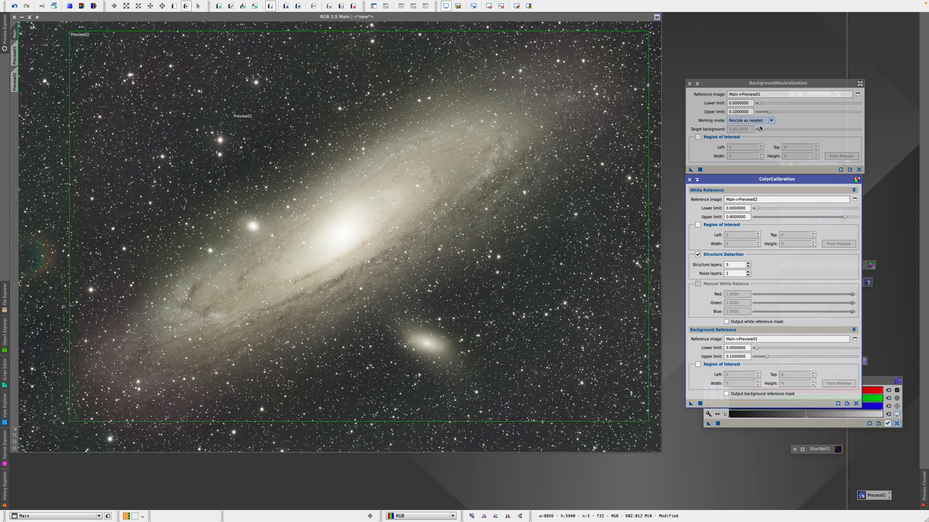
- Apply BackgroundNeutralization and ColorCalibration to Main
click(699, 170)
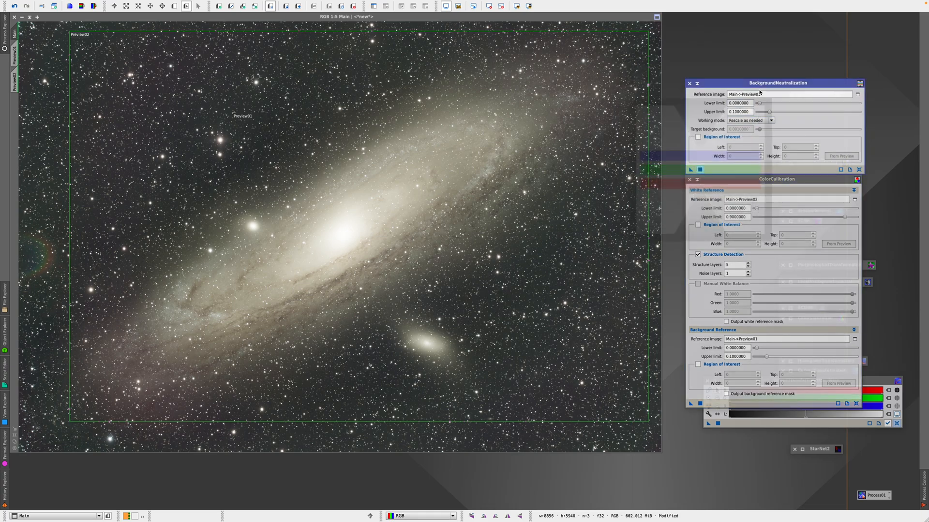
click(700, 403)
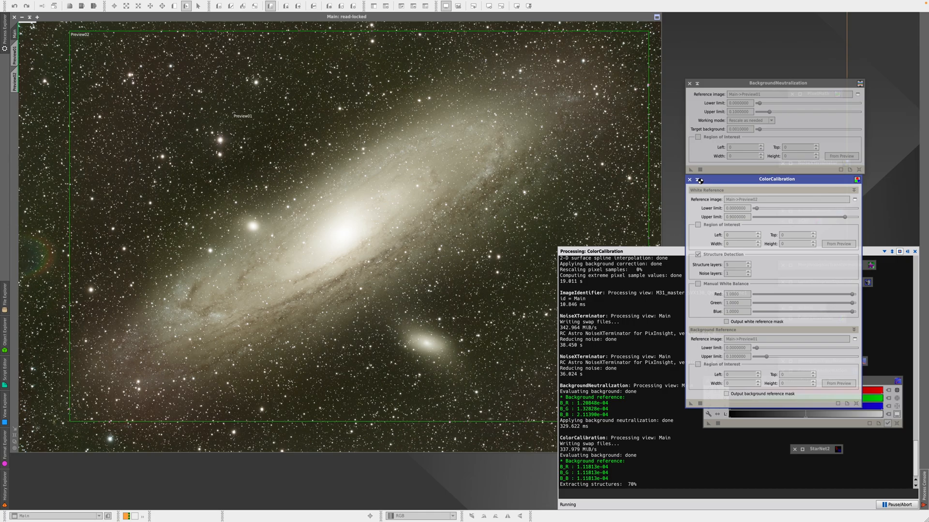
- Put away BackgroundNeutralization and ColorCalibration, and place the collapsed NoiseXTerminator just below PixelMath
click(698, 179)
click(708, 407)
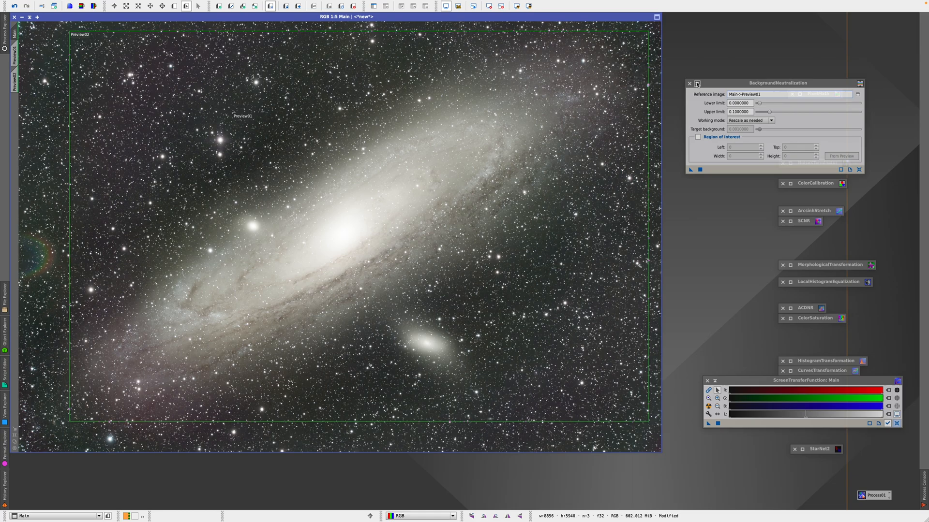
click(697, 83)
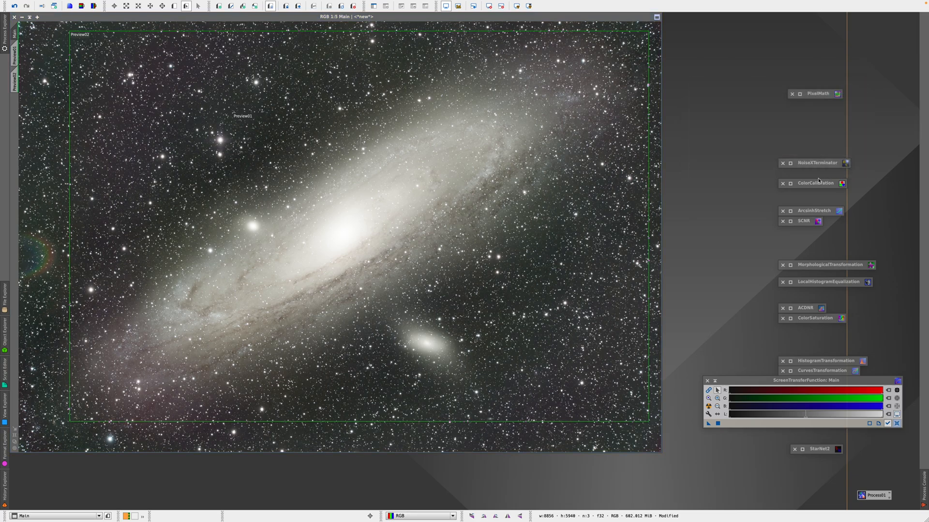
click(782, 184)
drag(818, 163, 829, 107)
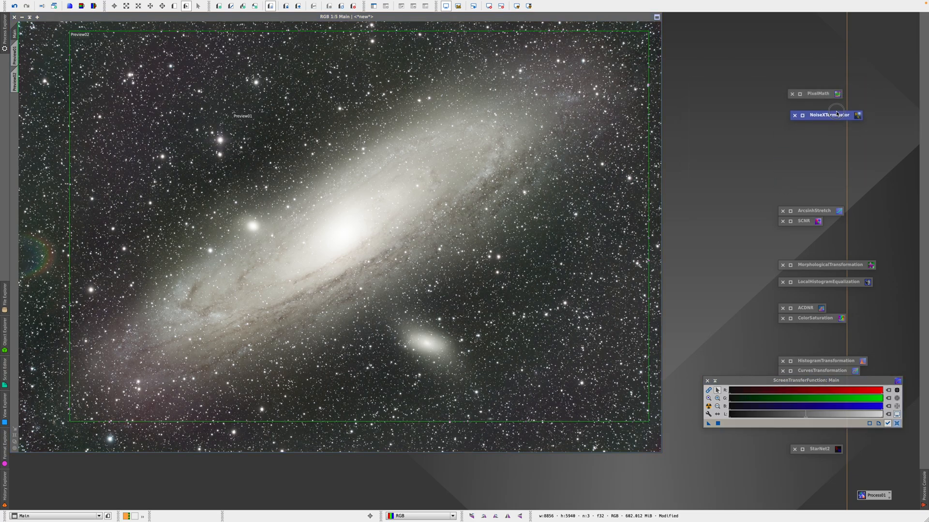
- Delete all previews from Main
click(401, 64)
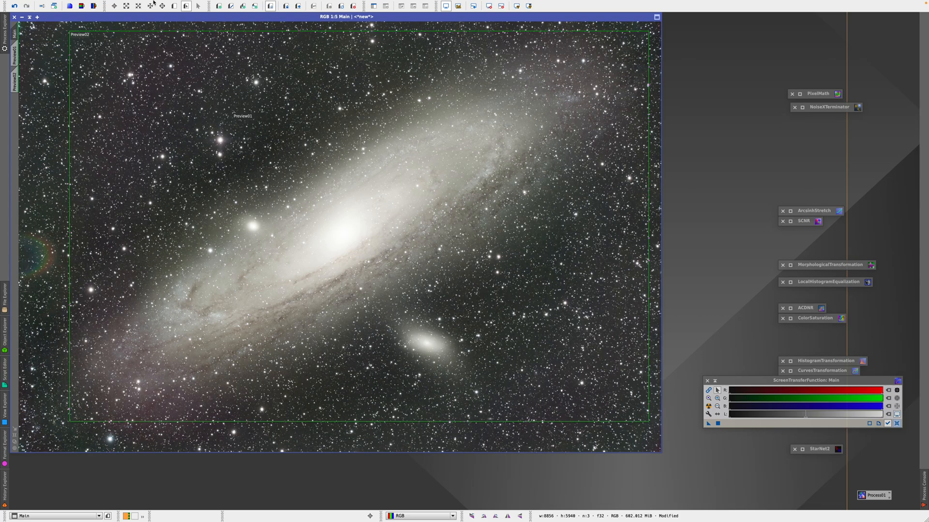
mouse_move(137, 9)
click(140, 6)
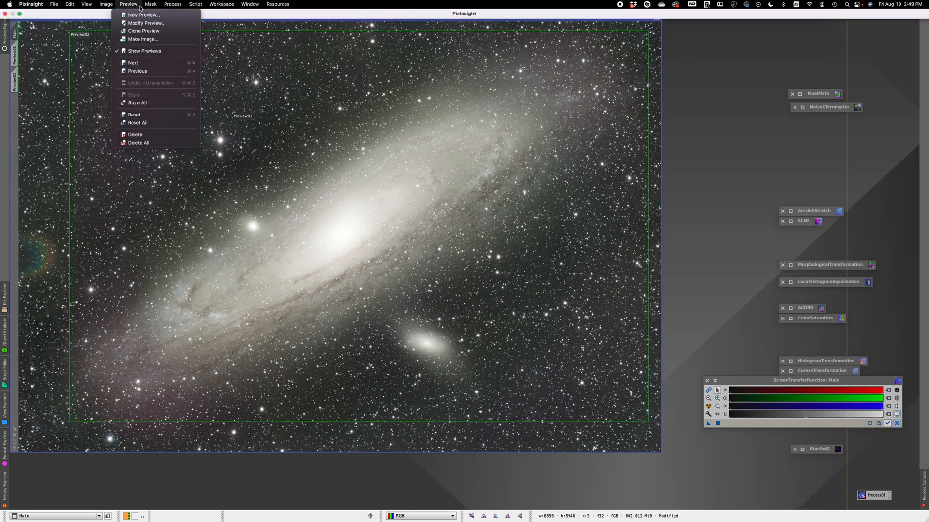
click(138, 143)
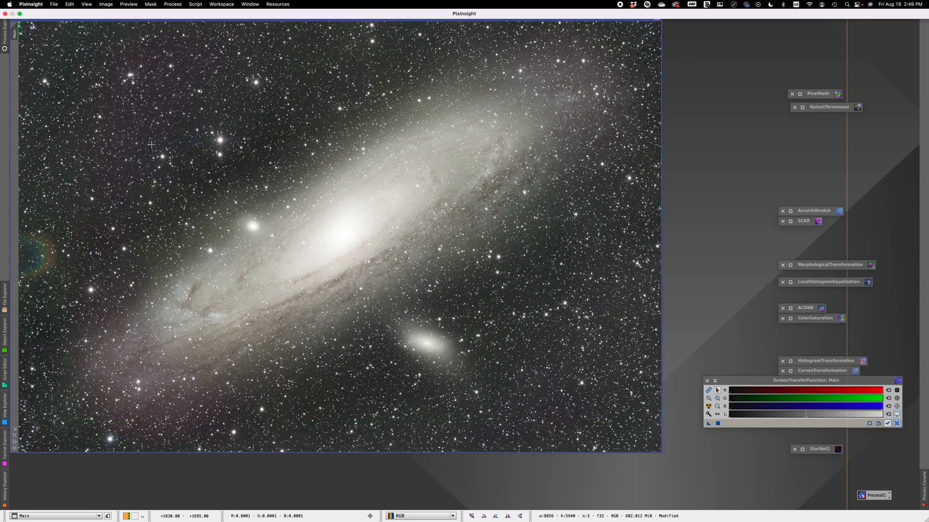
- Open HistogramTransformation, reset the screen stretch on Main and collapse ScreenTransferFunction
mouse_move(727, 383)
mouse_down()
mouse_move(702, 411)
mouse_move(714, 391)
mouse_up()
click(553, 353)
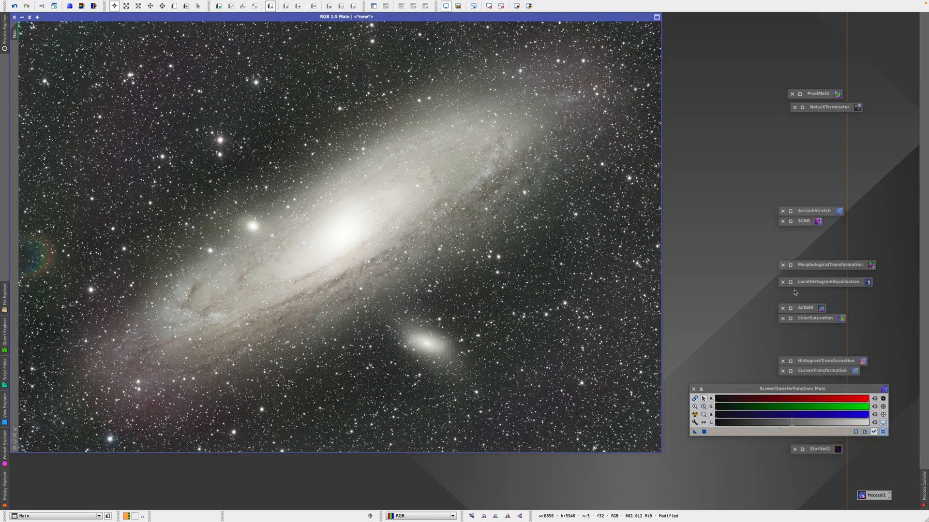
click(790, 361)
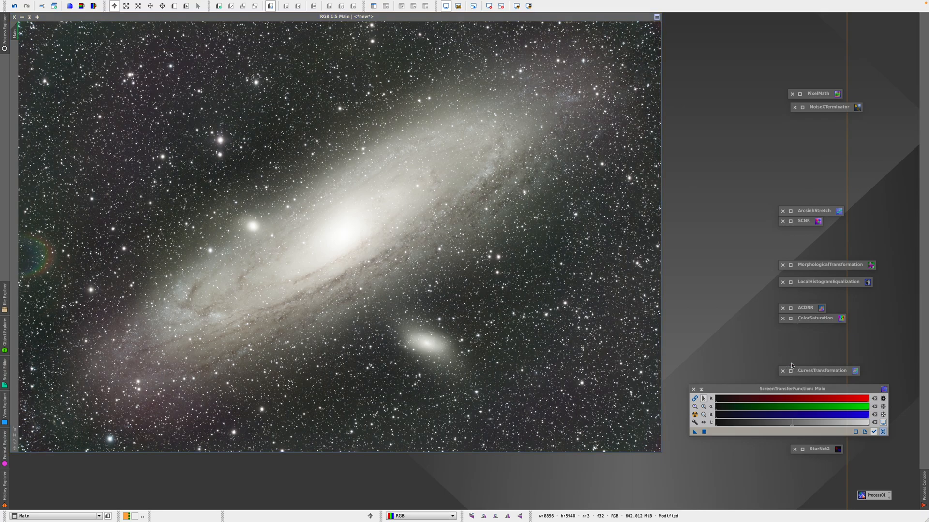
click(882, 433)
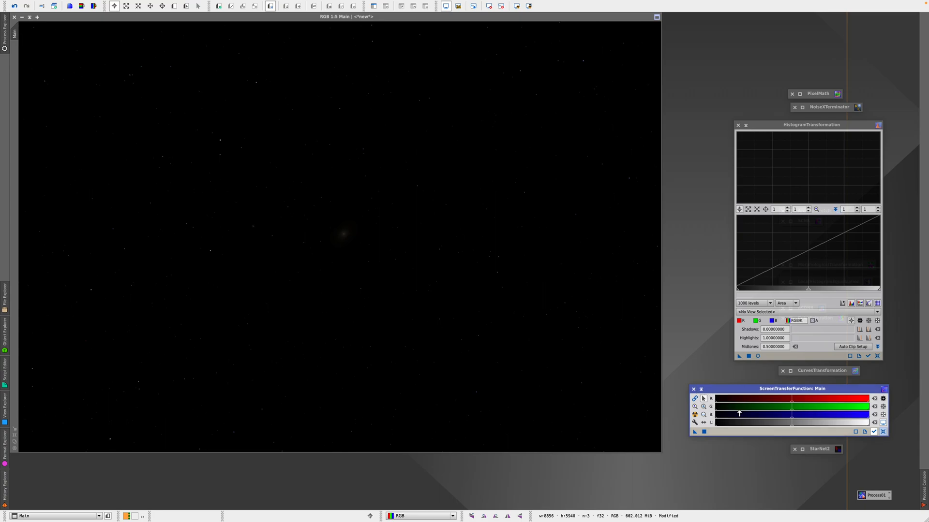
click(701, 390)
- Place HistogramTransformation beside the Main image and start a real-time preview at Maximum quality
drag(797, 122, 722, 27)
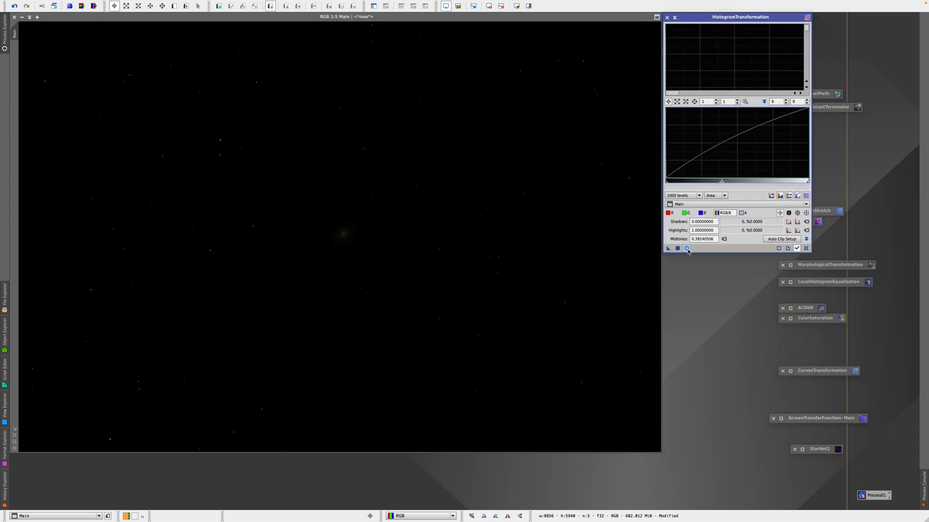
click(687, 248)
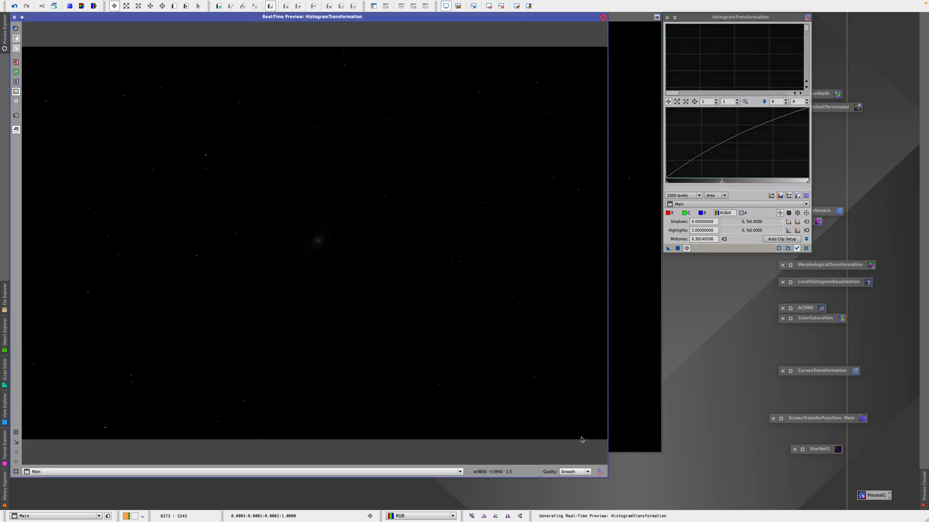
click(575, 470)
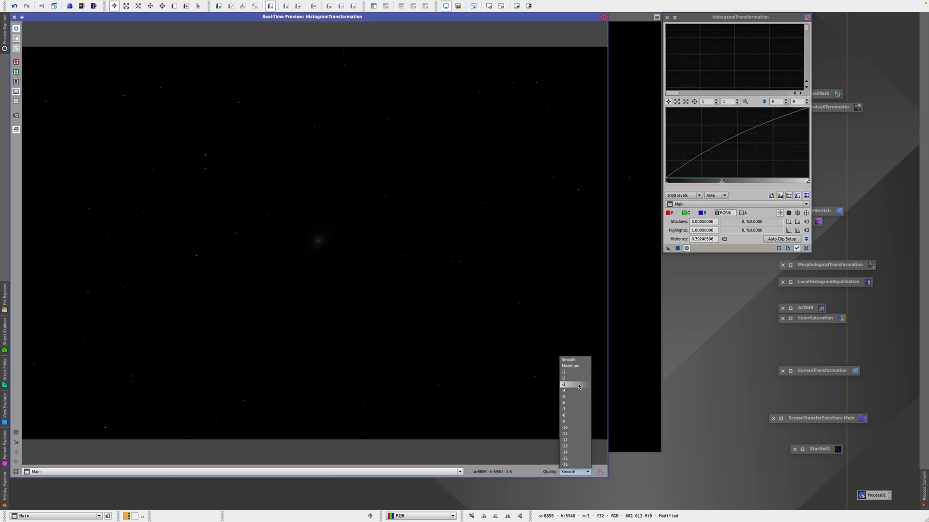
click(575, 368)
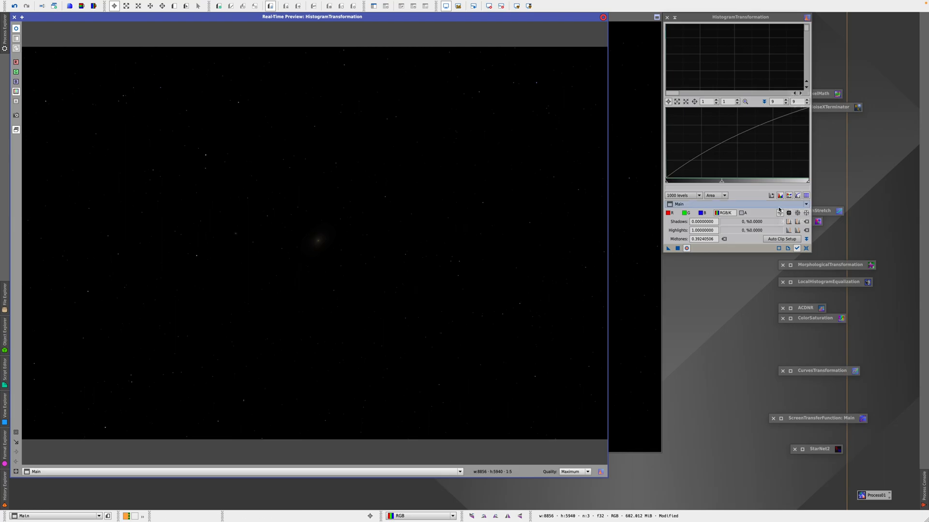
- Lower the combined RGB/K midtones in HistogramTransformation to about 0.0236
drag(722, 180, 683, 185)
scroll(688, 150, up, 10)
scroll(689, 151, down, 9)
scroll(689, 151, up, 2)
drag(734, 177, 678, 182)
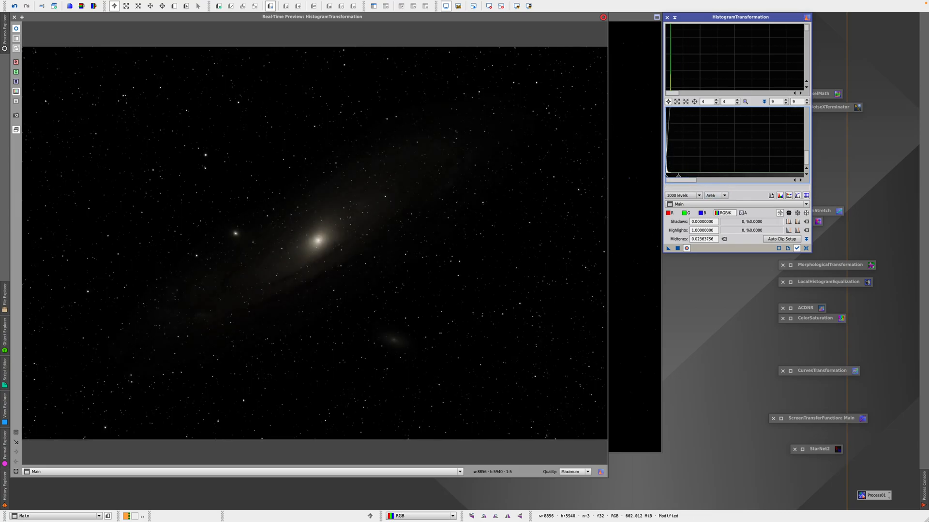
mouse_move(732, 20)
mouse_down()
mouse_move(704, 197)
mouse_move(704, 45)
mouse_move(731, 21)
mouse_up()
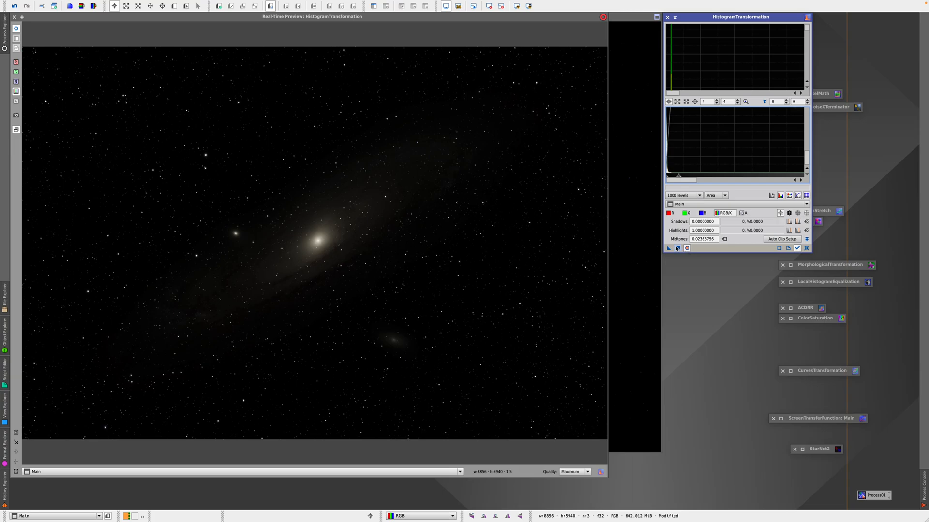
- Fine-tune the RGB/K midtones to about 0.0367 on the magnified histogram and apply the stretch to Main
scroll(711, 167, up, 20)
scroll(682, 169, up, 16)
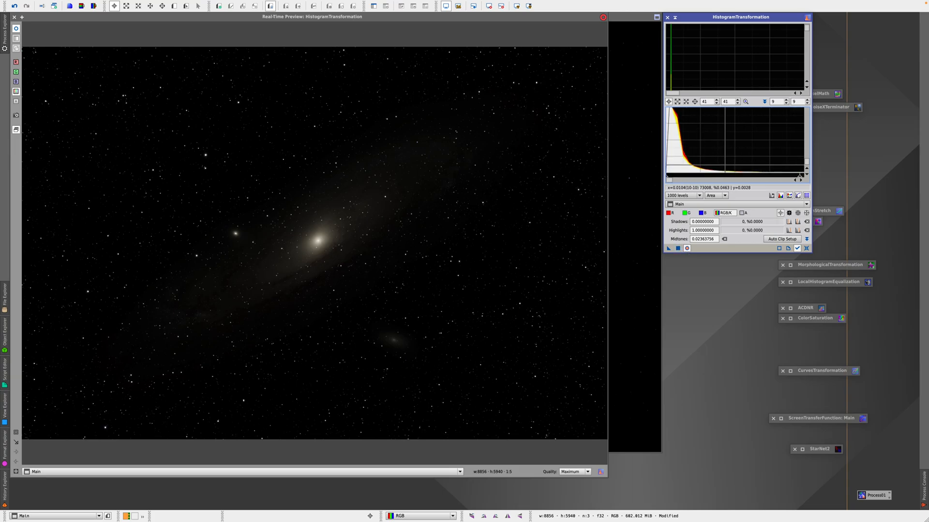
scroll(725, 165, down, 14)
scroll(724, 165, up, 2)
drag(760, 178, 813, 178)
click(679, 248)
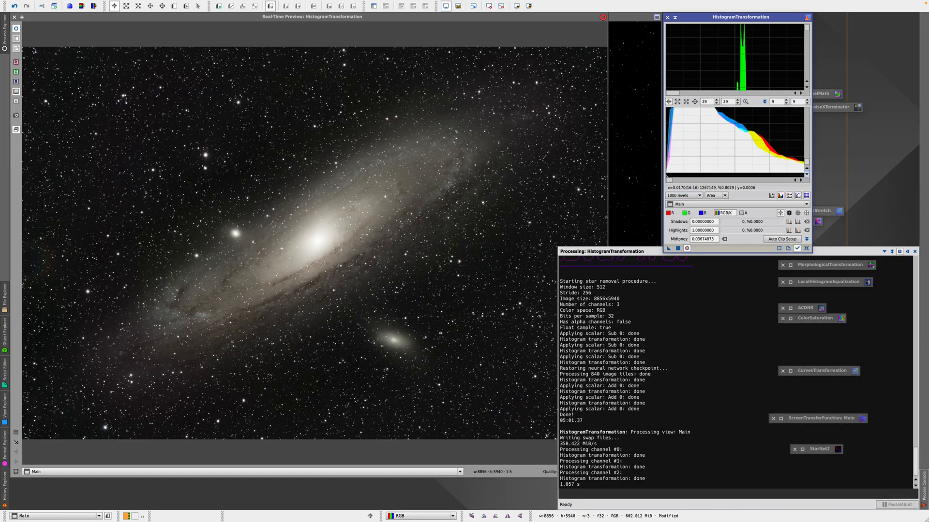
- Reset HistogramTransformation and apply a second, gentler stretch to Main with midtones at about 0.176
click(806, 248)
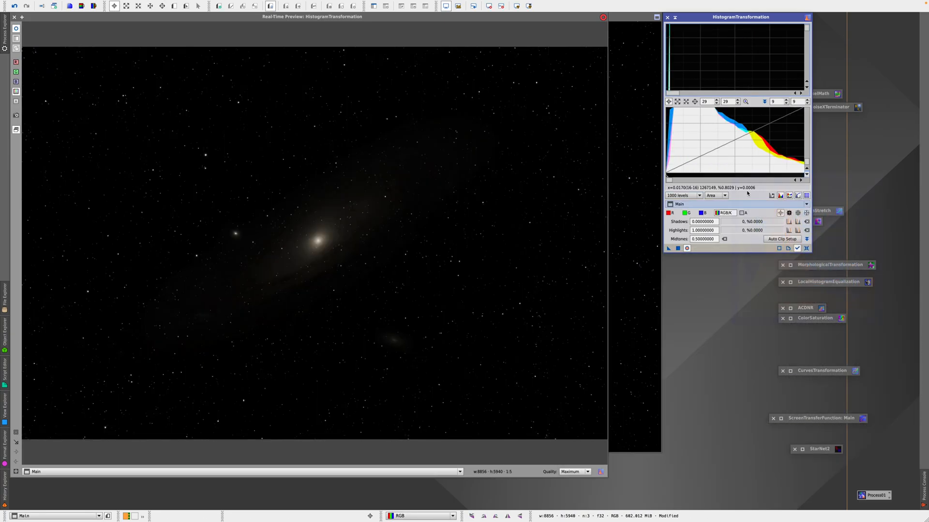
scroll(711, 146, up, 15)
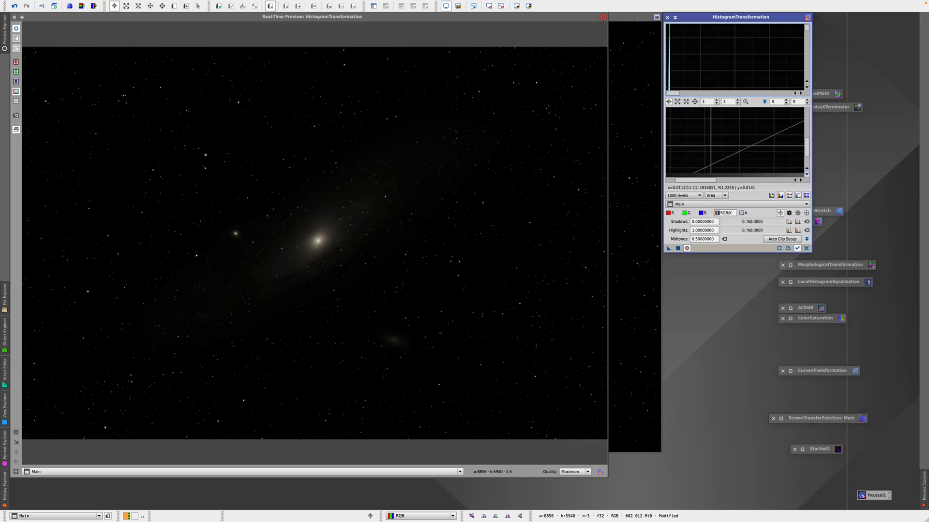
scroll(701, 160, down, 7)
drag(671, 180, 713, 181)
scroll(722, 155, up, 11)
scroll(725, 160, up, 20)
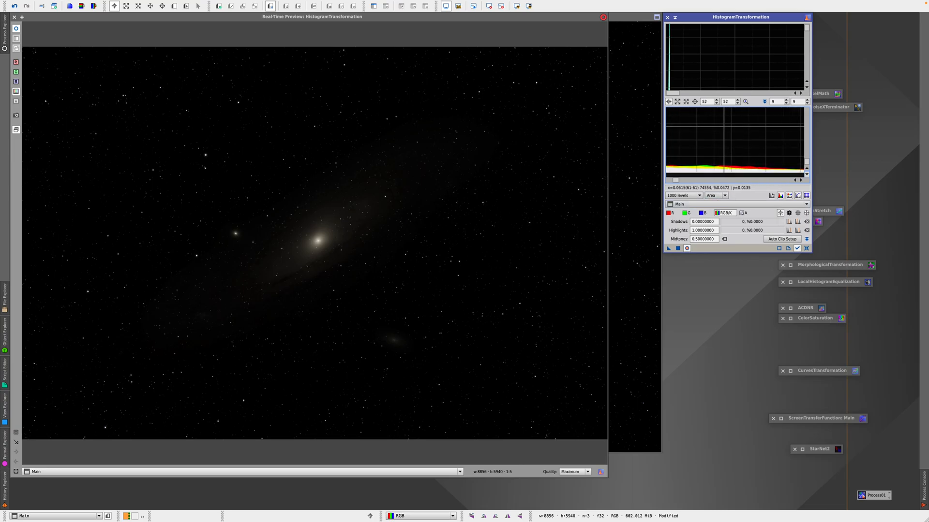
click(746, 102)
drag(736, 184, 689, 181)
scroll(704, 169, up, 9)
drag(736, 177, 742, 177)
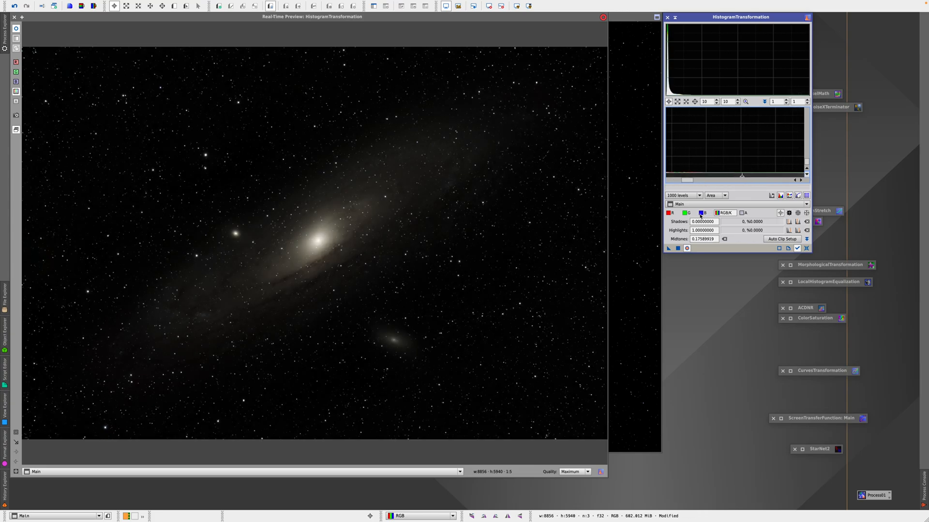
click(678, 248)
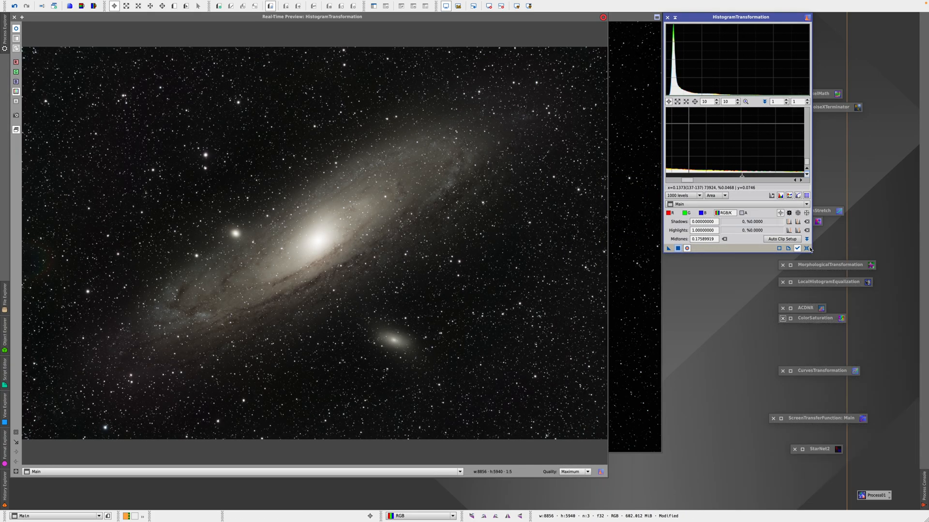
- Reset and collapse HistogramTransformation, and open ArcsinhStretch beside the image with its real-time preview running
click(807, 248)
click(675, 17)
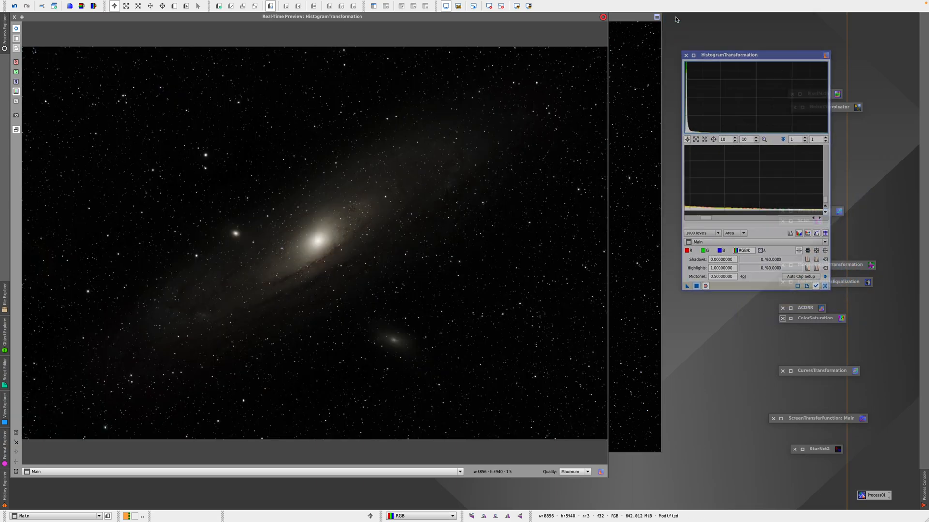
click(789, 212)
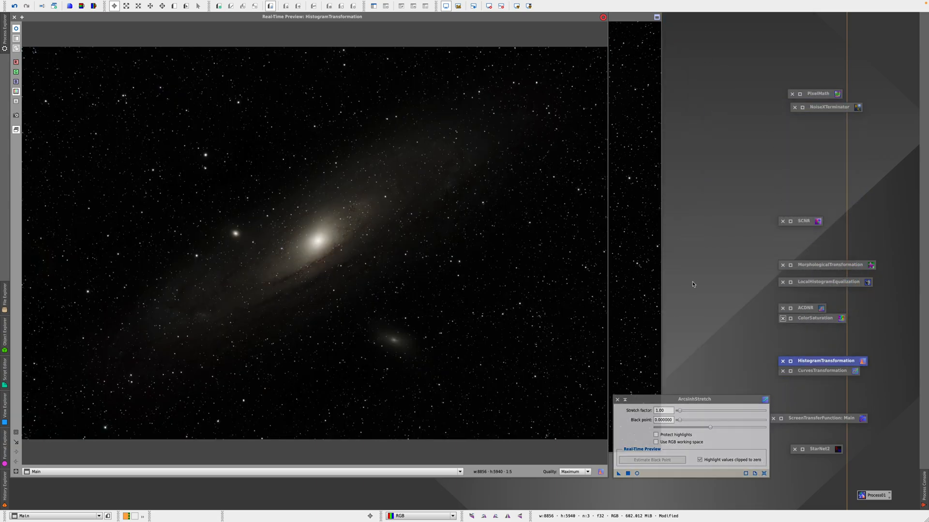
drag(678, 400, 707, 182)
click(666, 254)
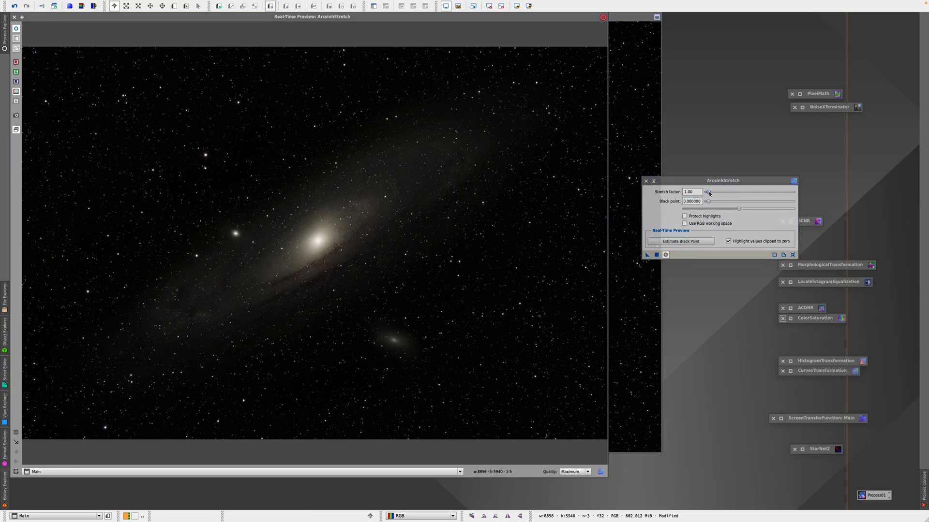
- Apply ArcsinhStretch to Main with a stretch factor of 19.9 and a black point of 0.004000
mouse_move(707, 194)
mouse_down()
mouse_move(737, 189)
mouse_move(710, 201)
mouse_up()
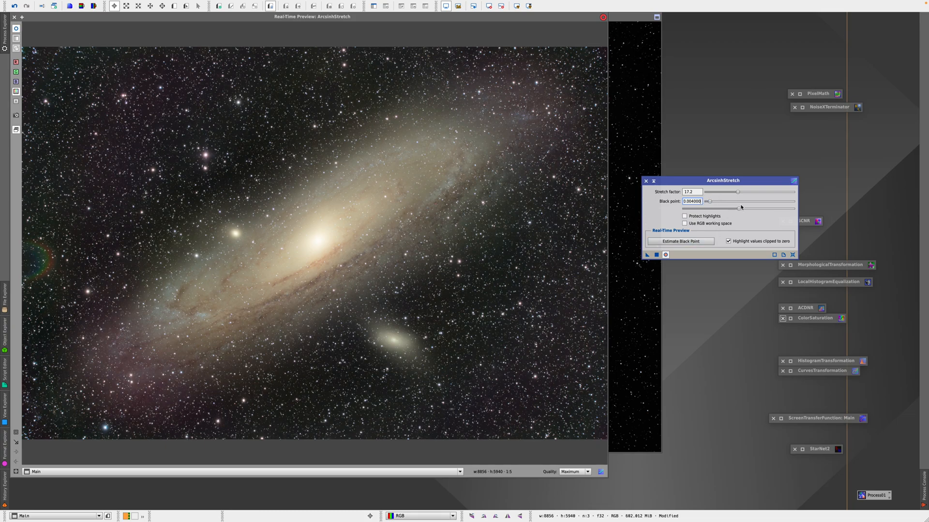
drag(736, 193, 739, 192)
drag(713, 203, 712, 203)
click(657, 255)
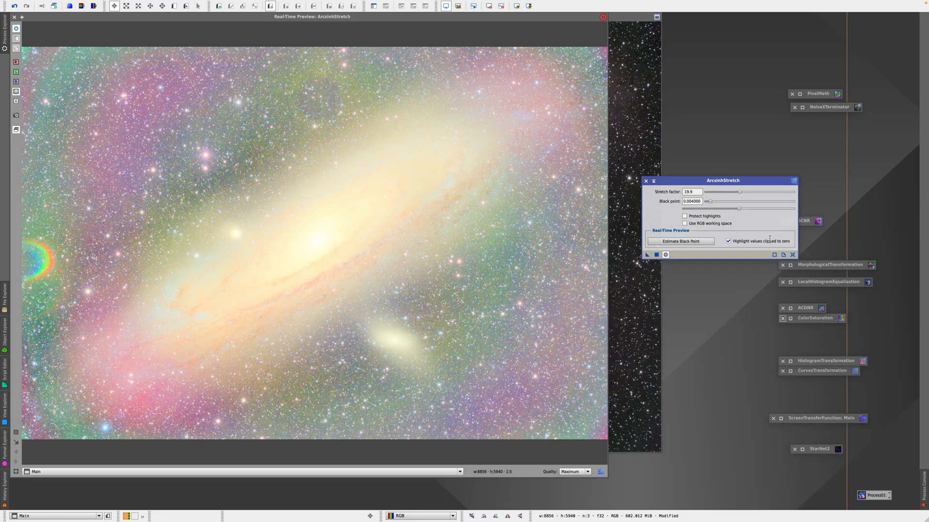
- Reset and close ArcsinhStretch, then reset ScreenTransferFunction and collapse it
click(792, 255)
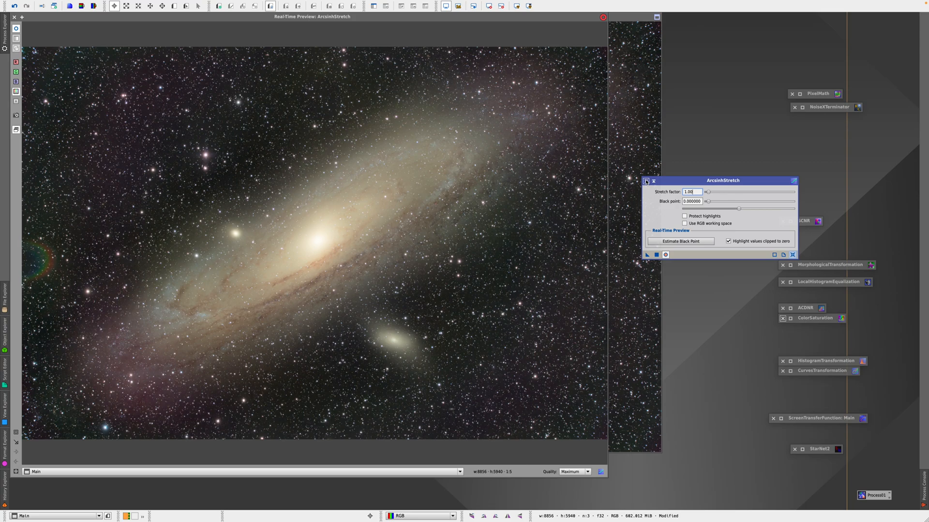
click(646, 181)
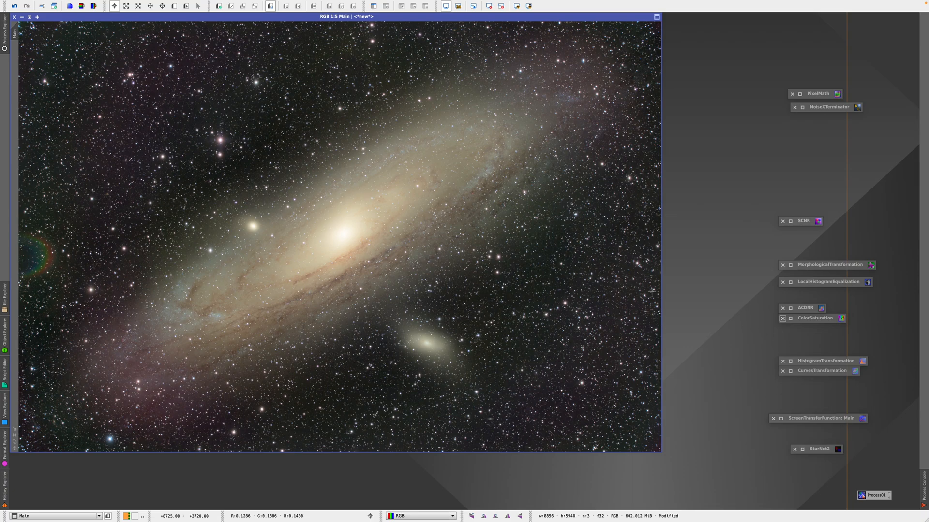
click(781, 419)
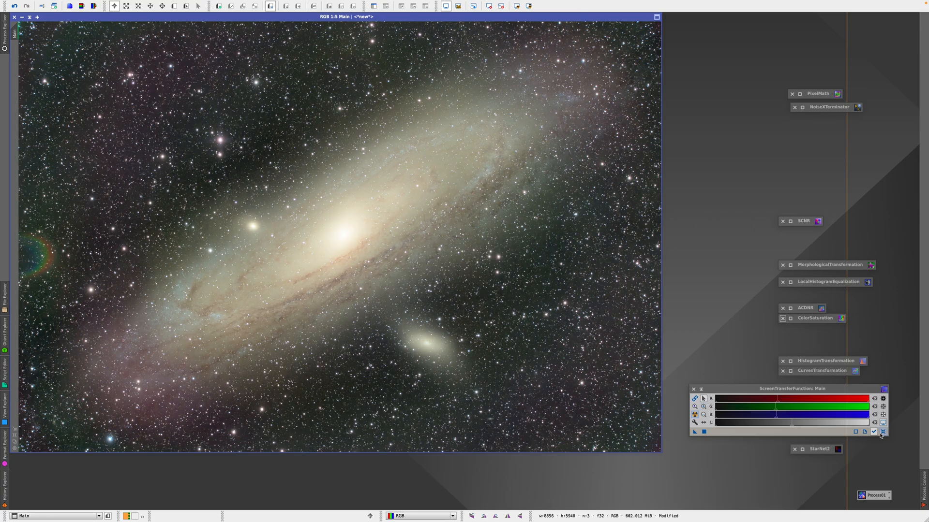
click(882, 432)
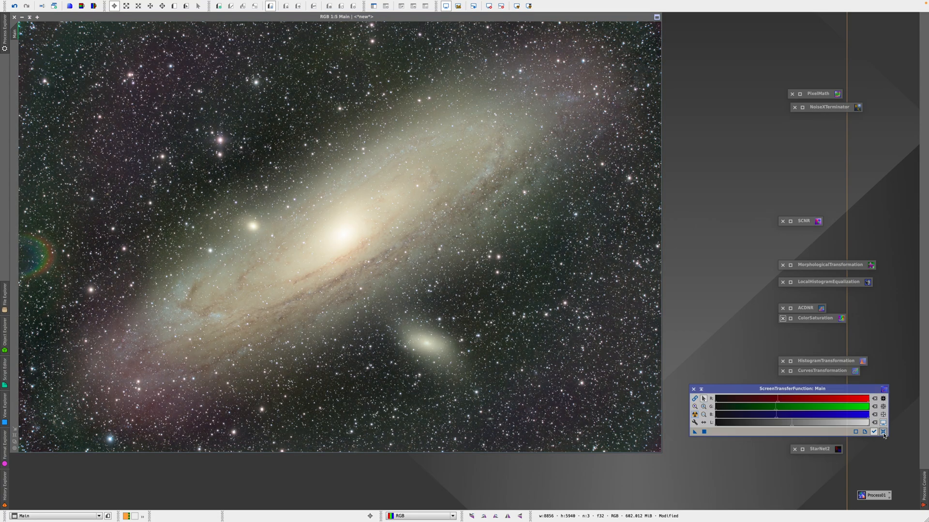
click(701, 390)
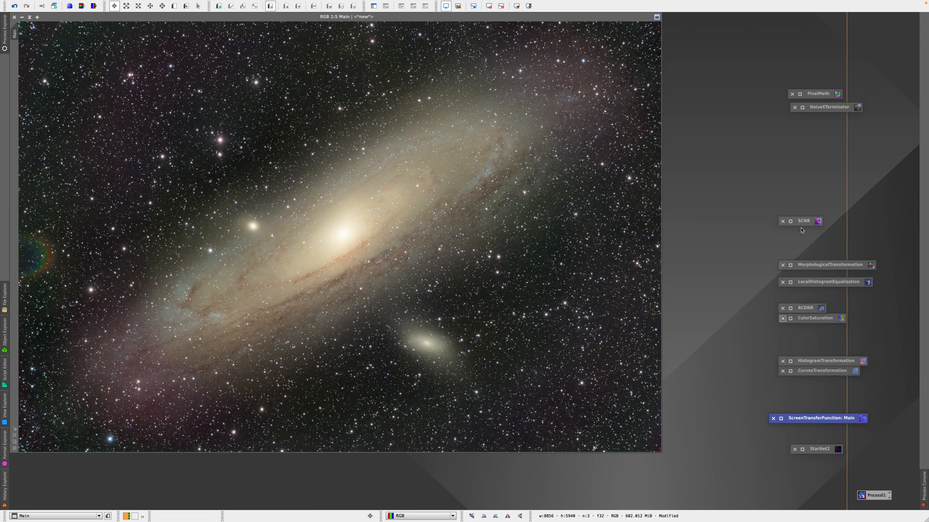
- Duplicate Main and run StarNet2 on the clone with stride 256 and star mask creation enabled
double_click(806, 450)
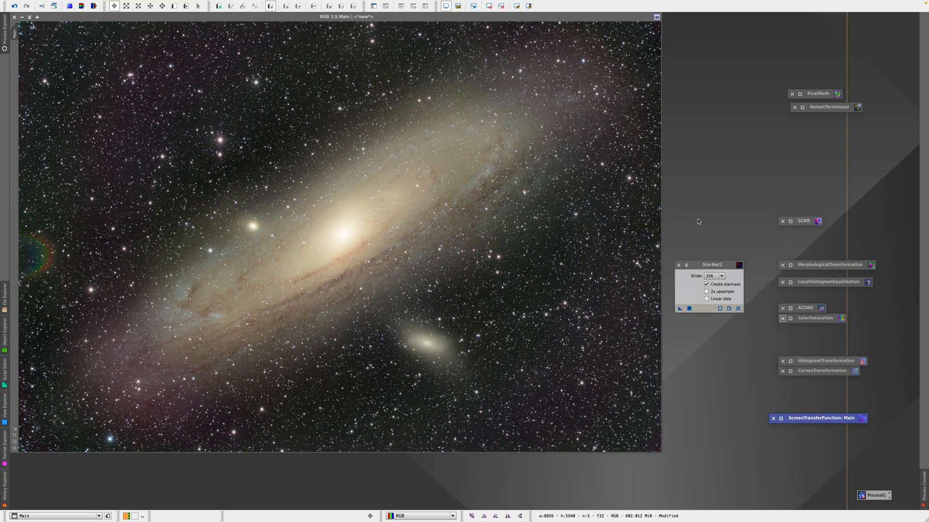
drag(712, 268, 708, 161)
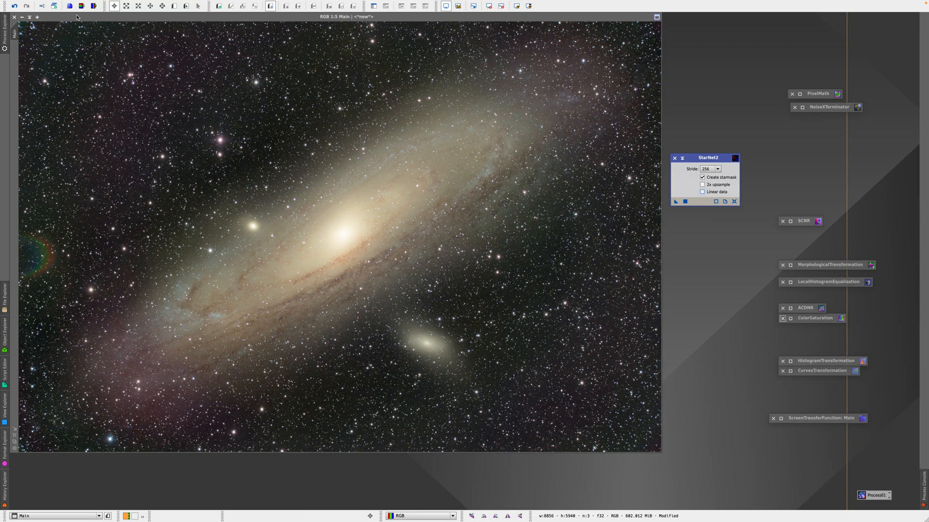
click(54, 6)
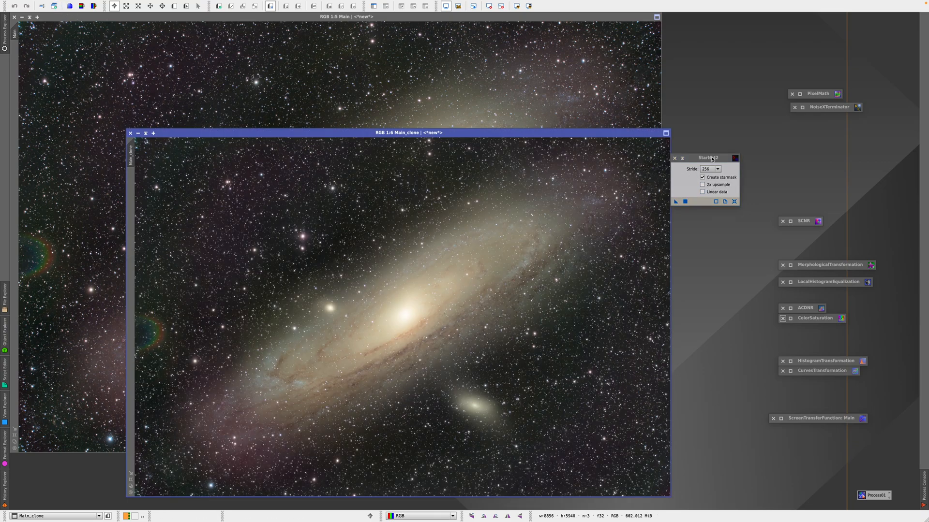
drag(712, 159, 772, 130)
drag(736, 172, 403, 225)
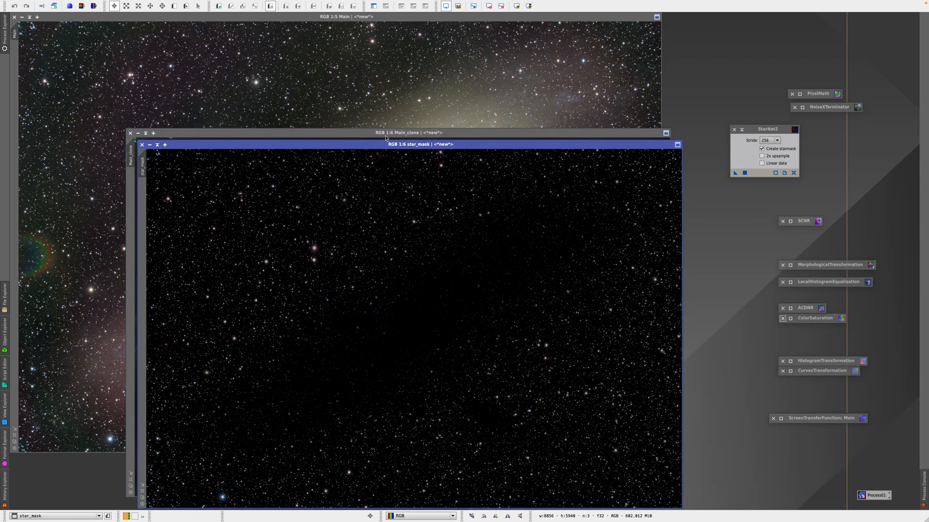
- Arrange the starless Main_clone and star_mask windows apart to examine both images
drag(380, 136, 353, 77)
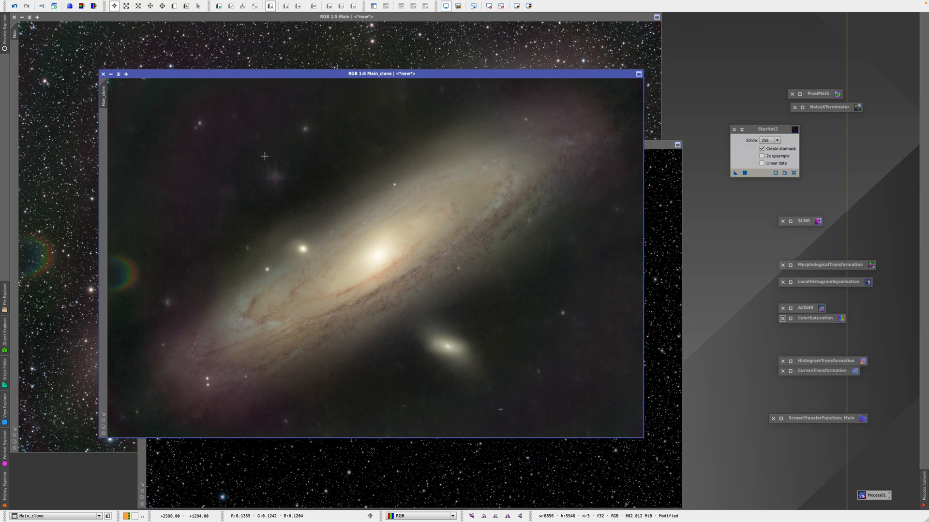
drag(327, 76, 268, 36)
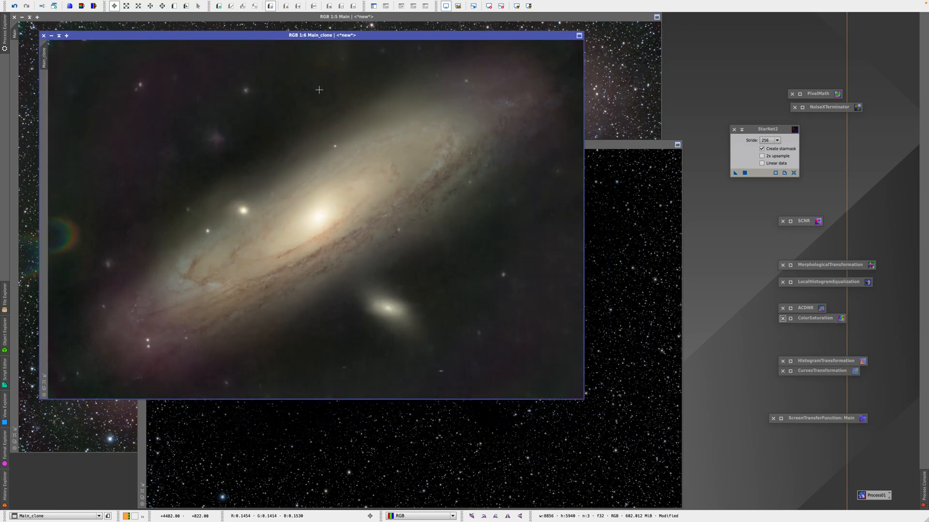
click(615, 209)
drag(413, 148, 433, 110)
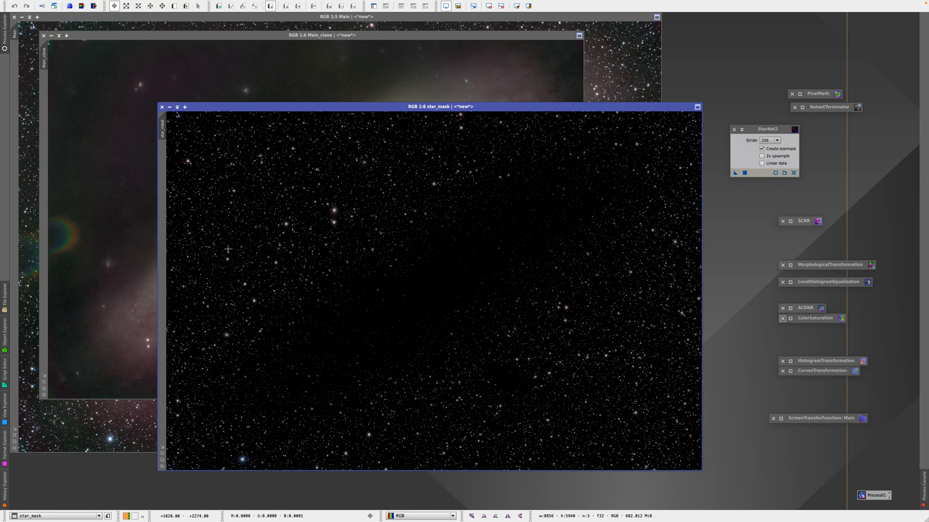
- Minimize star_mask to an icon near the collapsed processes and collapse StarNet2
click(170, 107)
drag(461, 292, 794, 459)
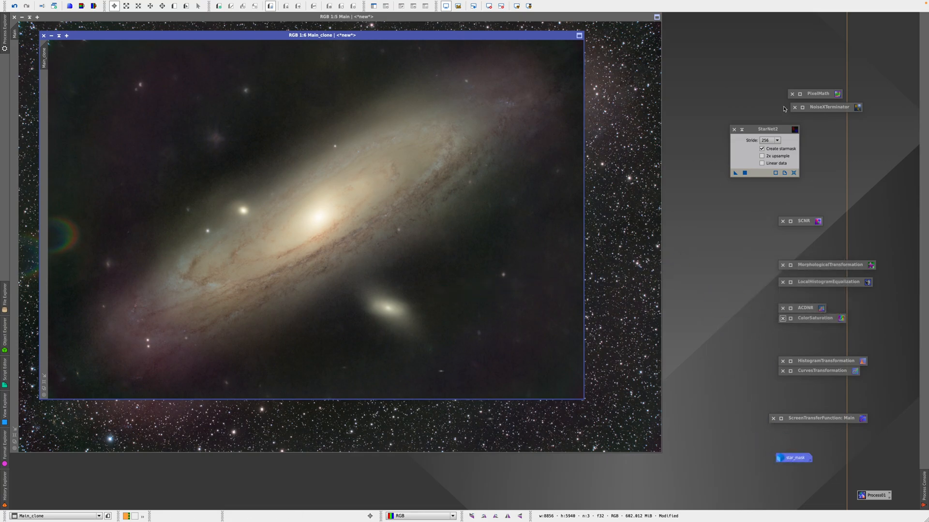
click(742, 130)
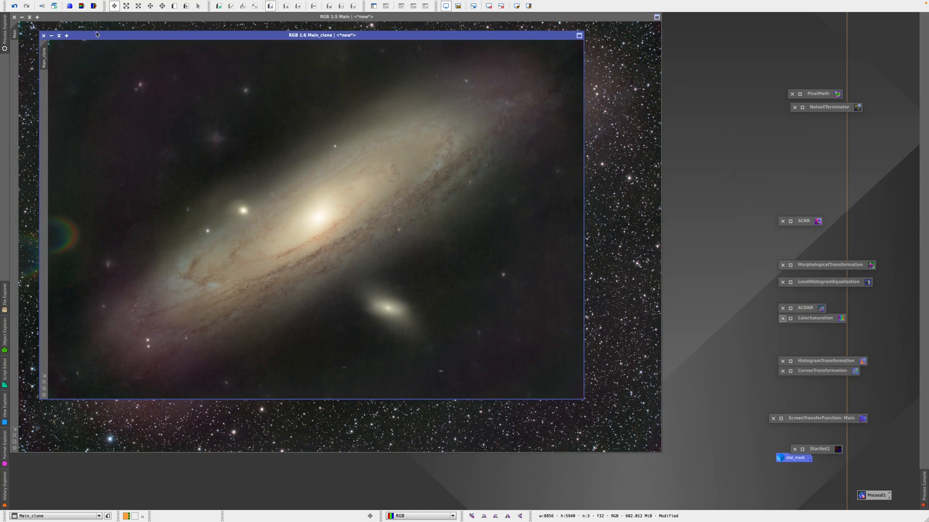
- Close the original Main image without saving and put Main_clone in its place
click(14, 17)
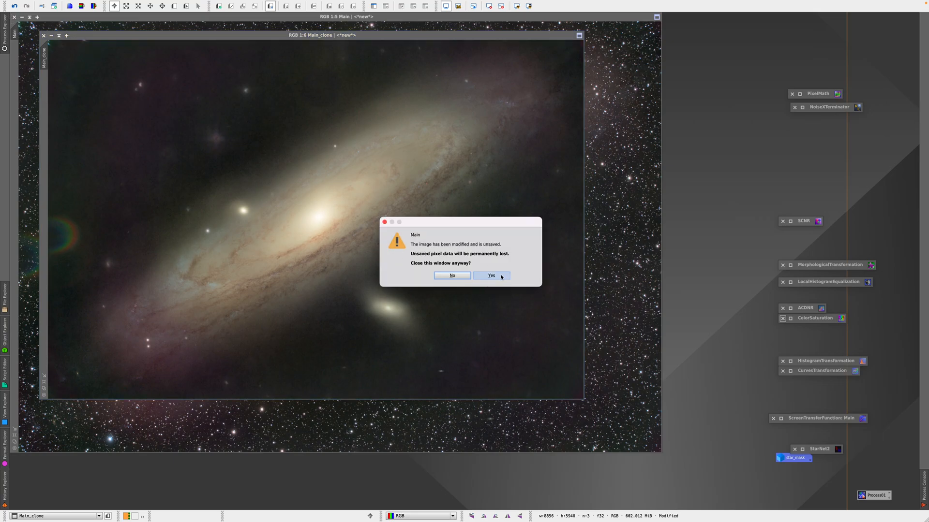
click(489, 276)
drag(179, 38, 149, 20)
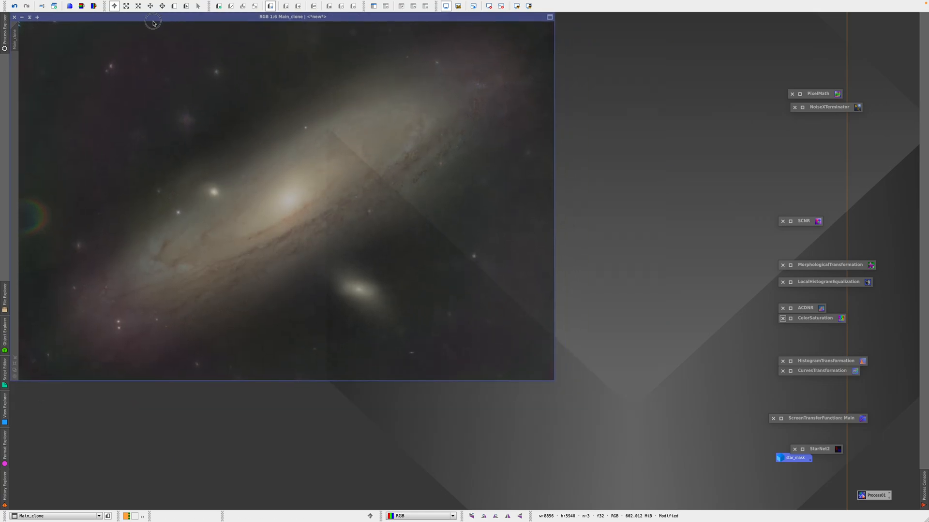
- Rename the starless clone's identifier to Main, enlarge its view to 1:5, and move the star_mask icon clear of StarNet2
right_click(163, 71)
click(199, 99)
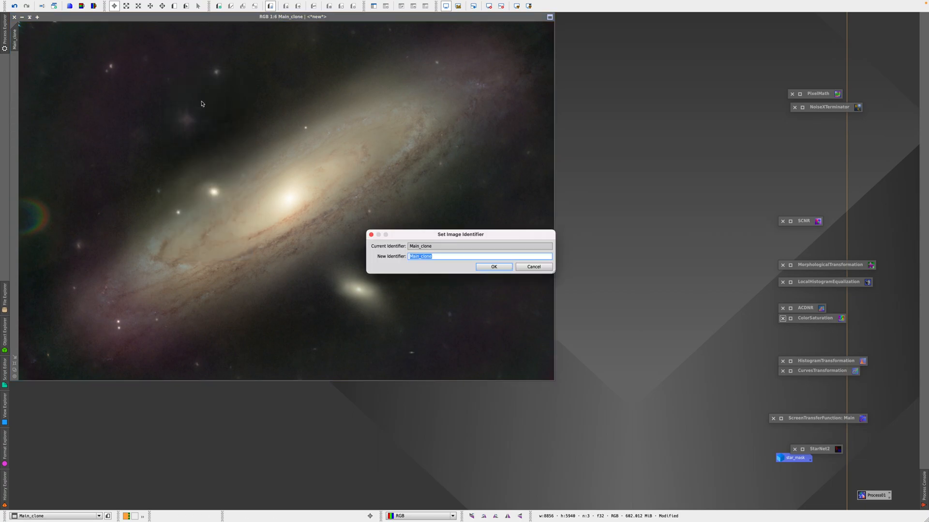
text(Main)
key(Return)
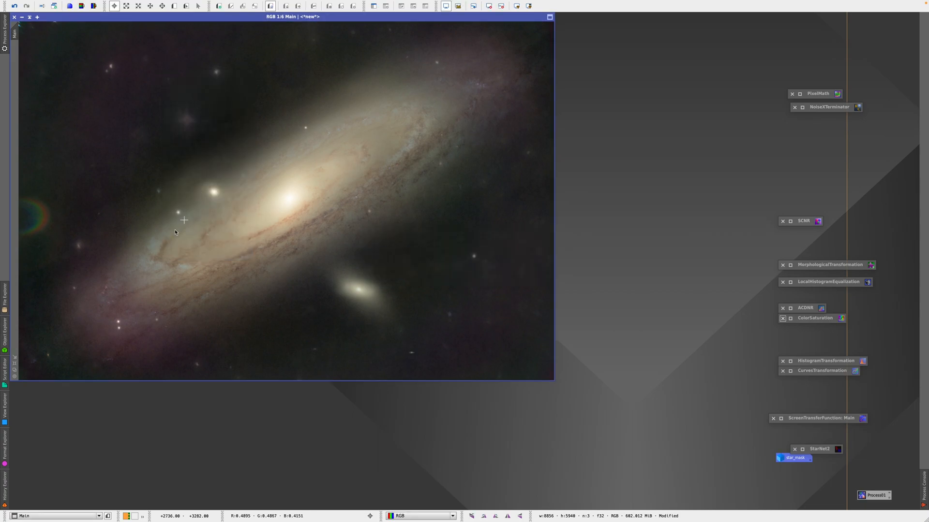
click(15, 363)
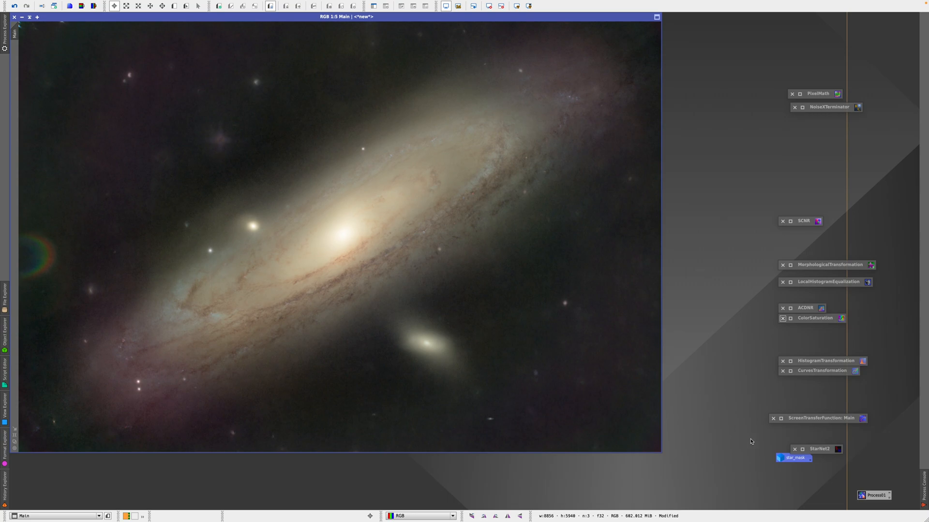
drag(785, 460, 756, 465)
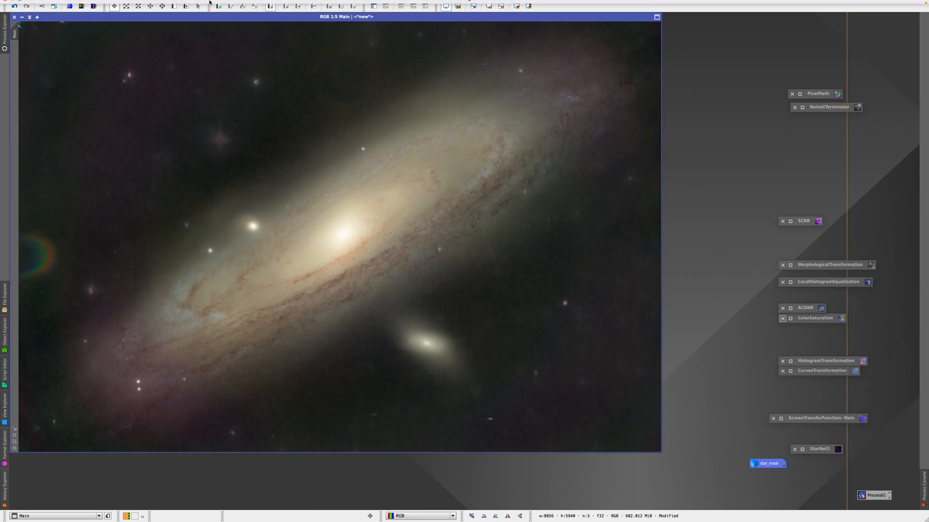
- Open CloneStamp beside the image and activate it on Main
mouse_move(210, 2)
click(178, 3)
mouse_move(177, 16)
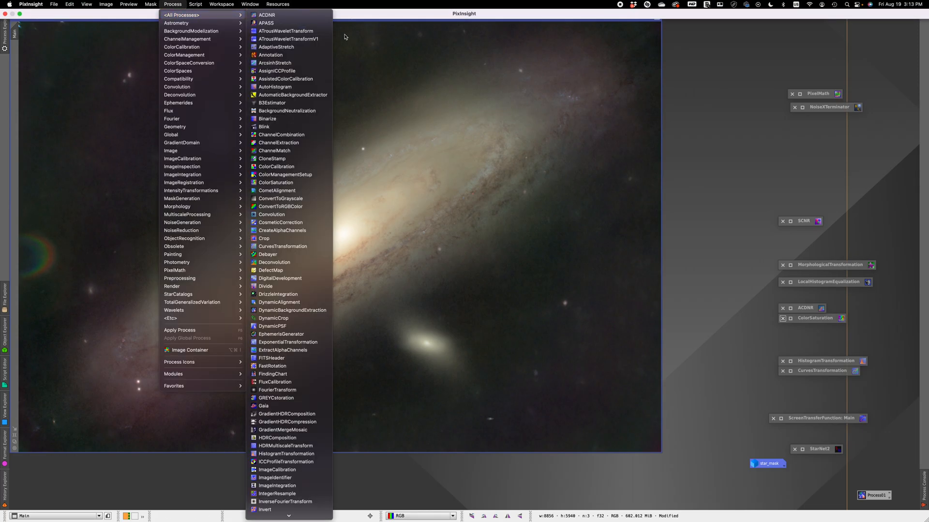
click(281, 159)
drag(773, 216, 774, 127)
click(153, 253)
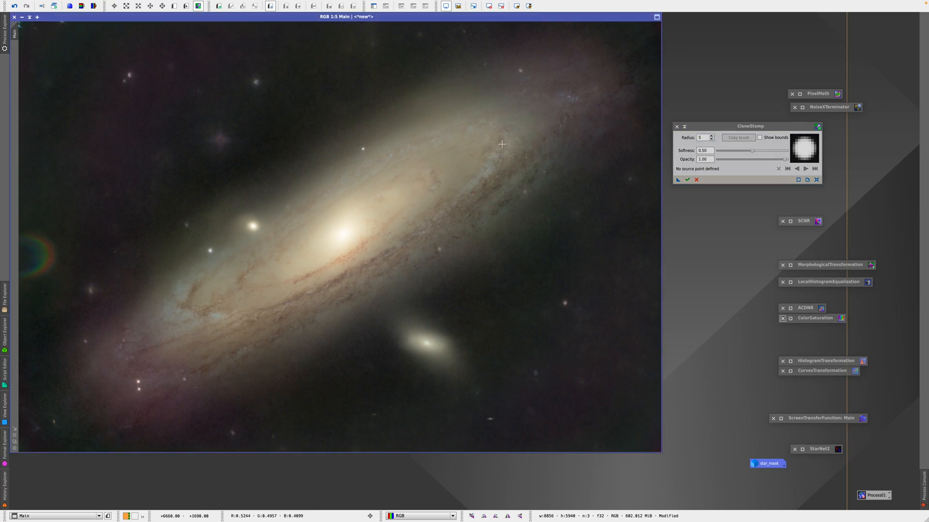
- Try a CloneStamp radius of 50 to cover the rainbow halo at Main's left edge with background, and undo the stroke
click(708, 140)
text(0)
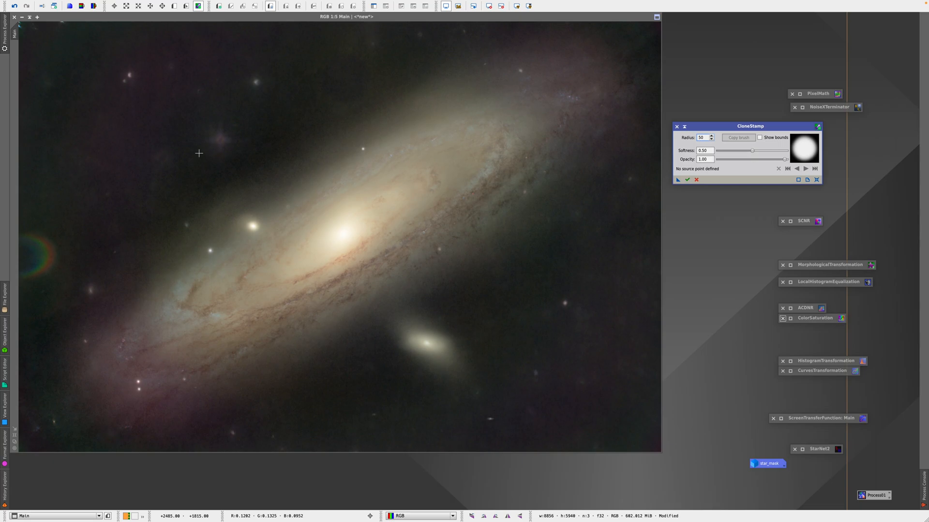
ctrl+click(167, 143)
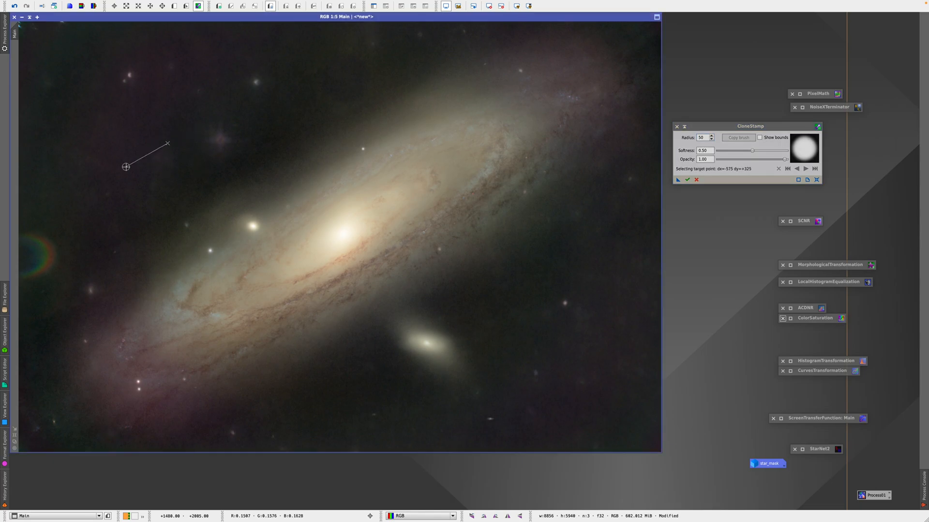
ctrl+click(51, 208)
mouse_move(38, 241)
mouse_down()
mouse_move(38, 254)
mouse_move(50, 233)
mouse_move(37, 246)
mouse_move(47, 242)
mouse_up()
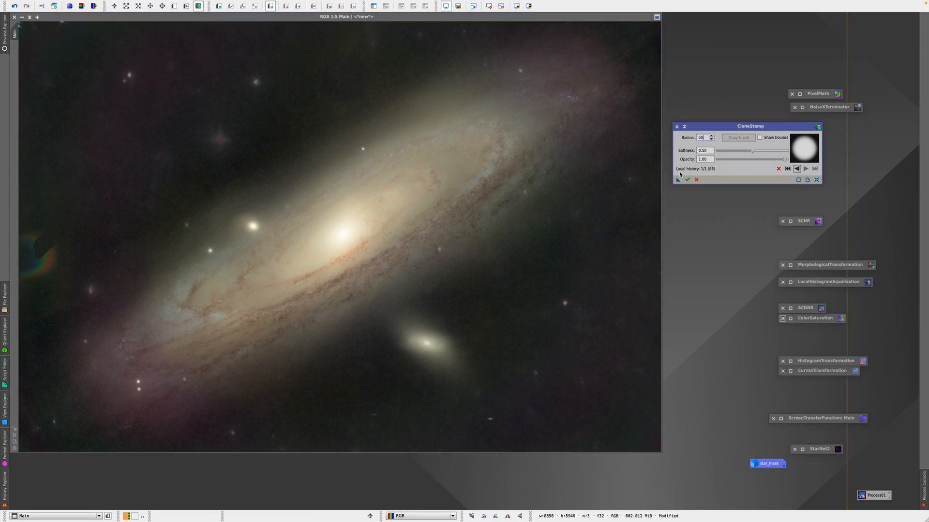
click(797, 169)
- Set the CloneStamp radius to 200 and clone nearby dark background over the rainbow halo at Main's left edge
double_click(700, 138)
text(200)
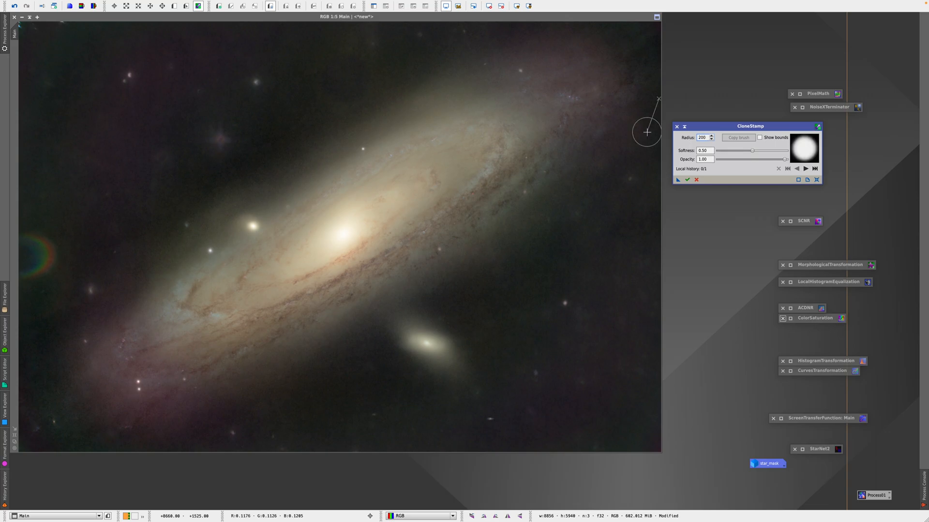
key(ctrl)
ctrl+click(58, 200)
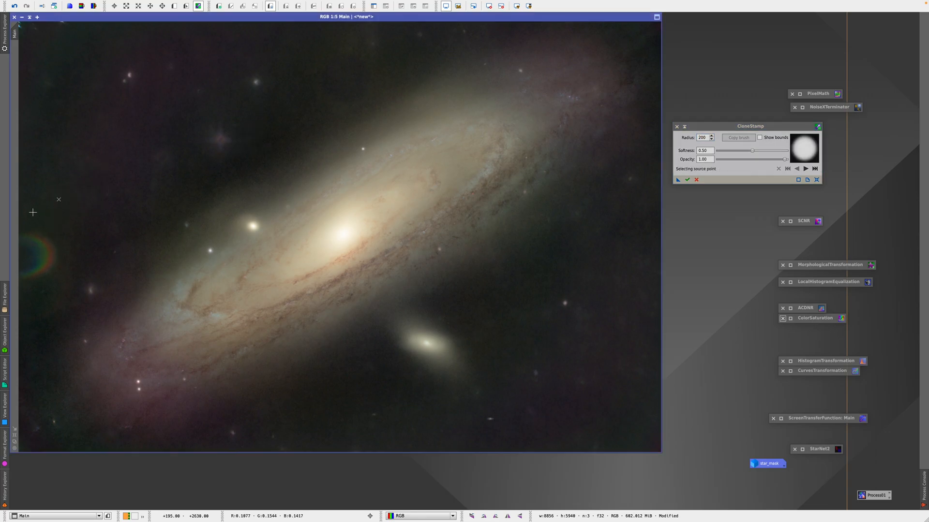
ctrl+click(39, 206)
click(29, 243)
click(42, 241)
mouse_move(42, 241)
mouse_down()
mouse_move(43, 275)
mouse_move(28, 273)
mouse_move(37, 241)
mouse_up()
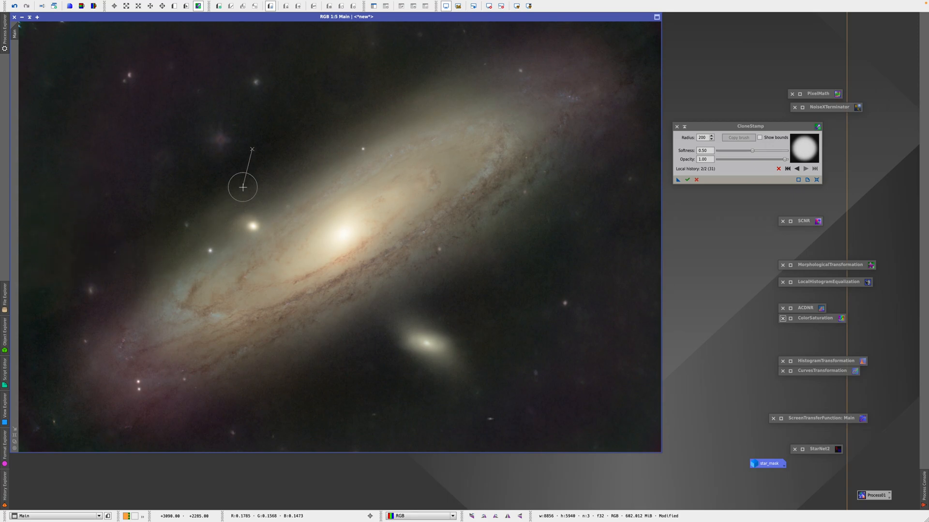
- Clone nearby background over the upper-left corner of Main, commit the CloneStamp retouching, and close the tool
key(ctrl)
ctrl+click(32, 48)
click(27, 27)
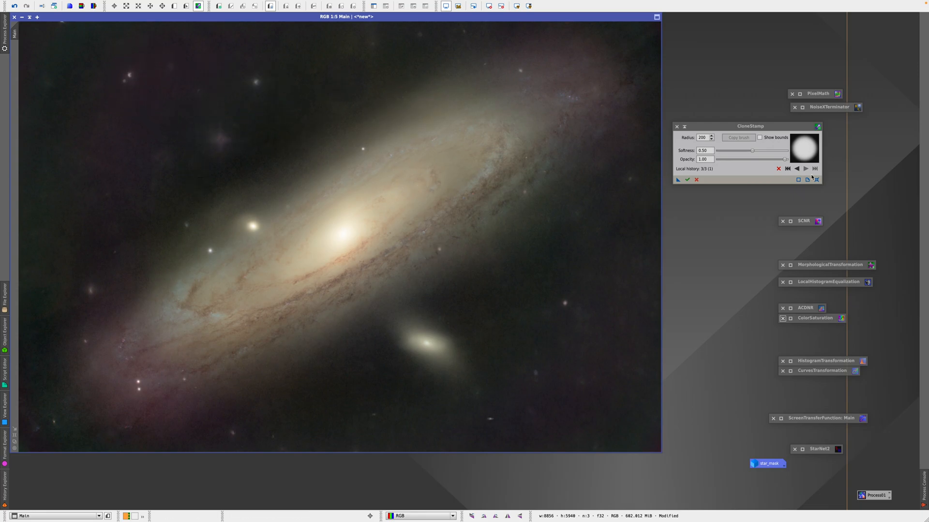
click(688, 180)
click(695, 180)
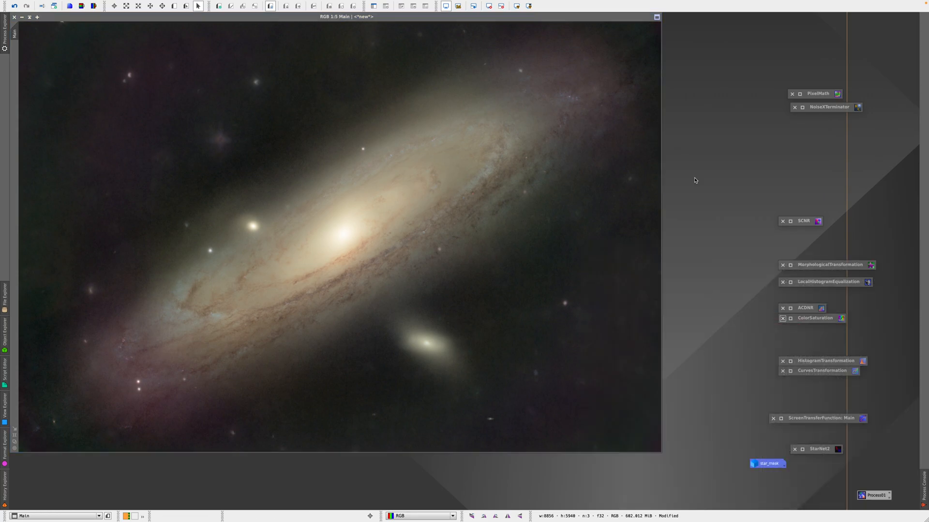
- Apply SCNR to Main to remove green with Average Neutral protection and amount 1.00, and close SCNR
click(792, 223)
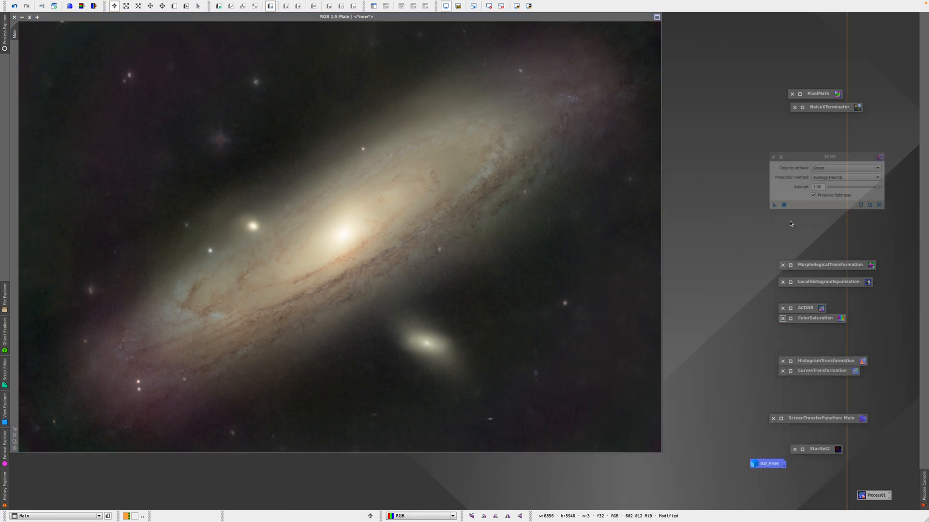
click(768, 193)
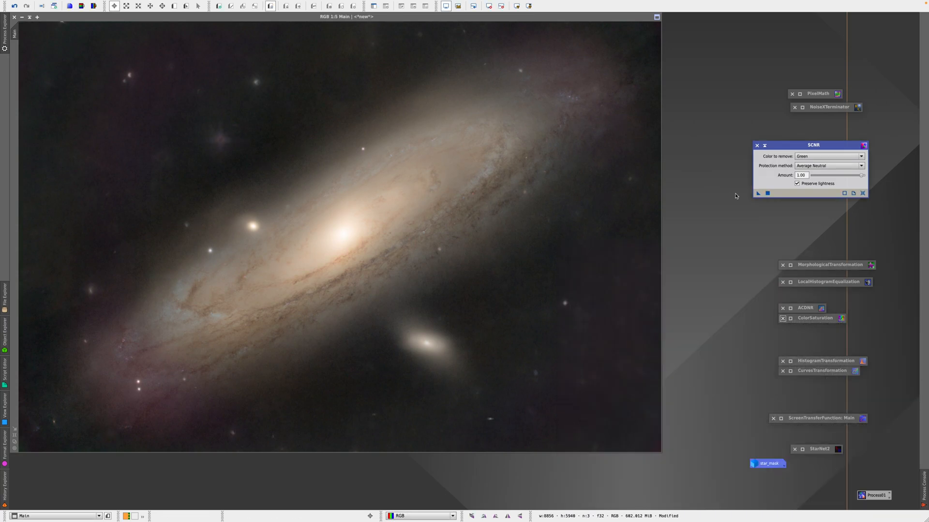
click(758, 145)
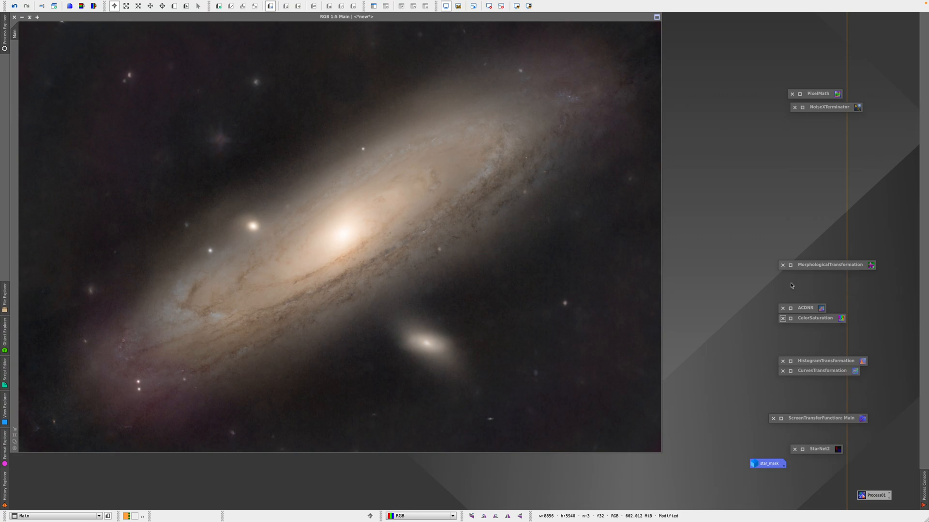
- Open LocalHistogramEqualization, and launch the GAME galaxy mask script for Main
click(790, 282)
drag(711, 152, 814, 150)
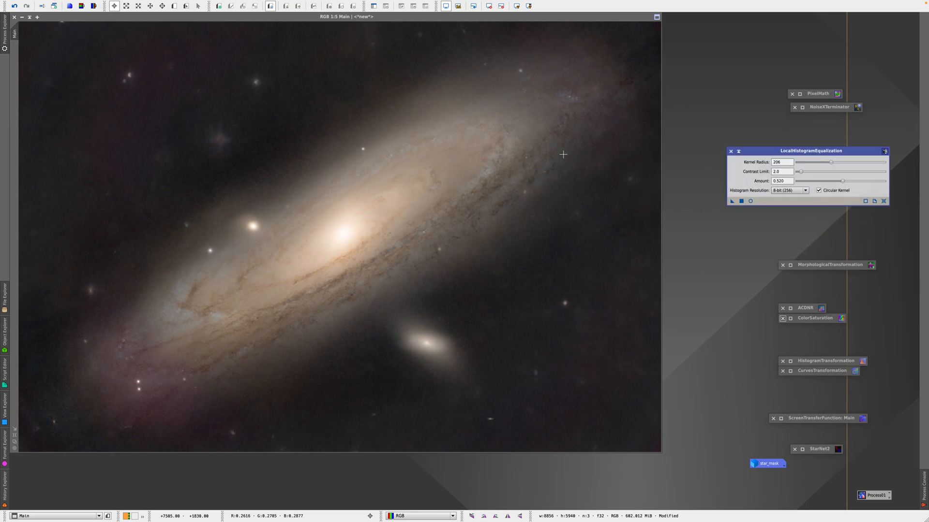
click(224, 66)
mouse_move(178, 3)
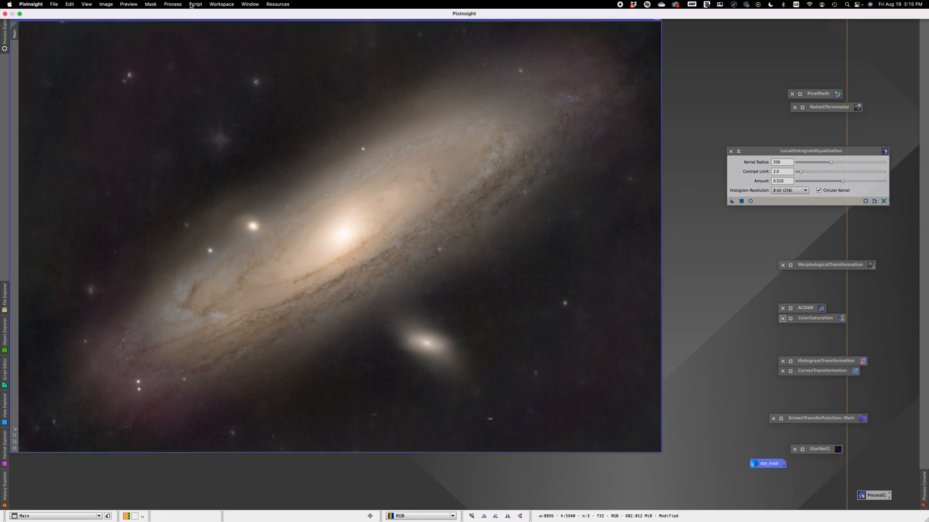
click(172, 4)
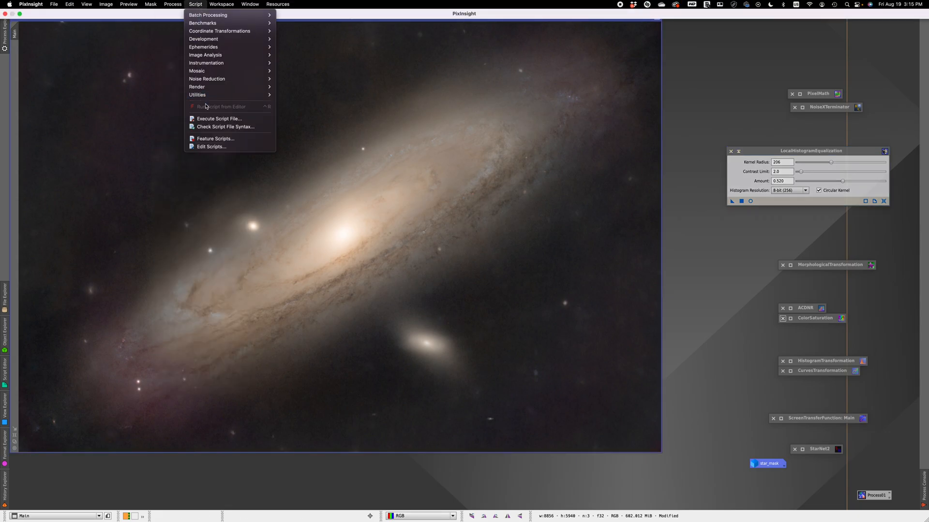
mouse_move(228, 95)
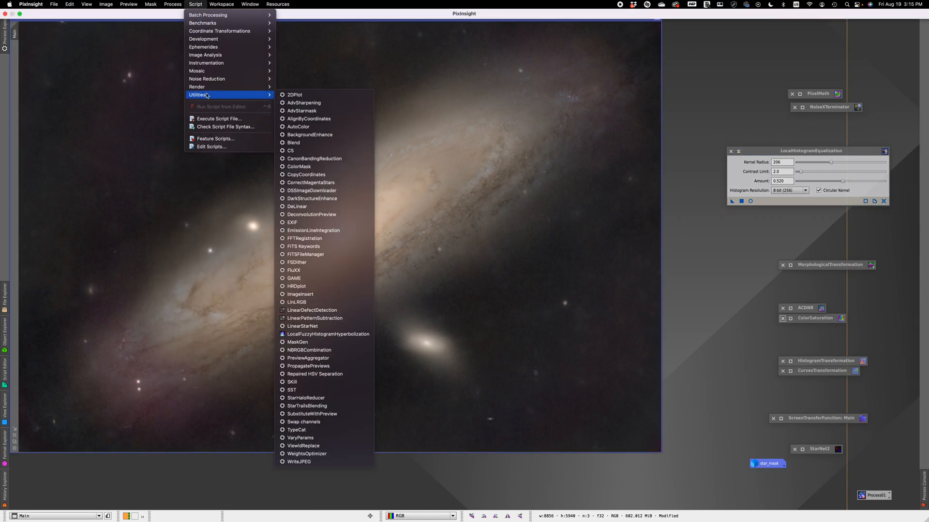
click(304, 278)
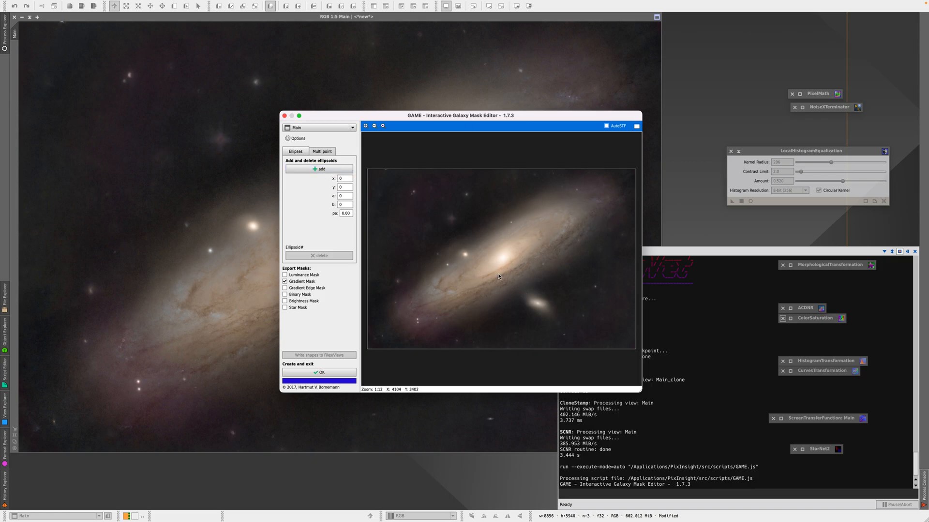
- Fit an ellipse around the galaxy in GAME, centred at x 4512, y 2886 with a 4919 and b 1587, and create its gradient mask
click(315, 168)
drag(508, 261, 613, 187)
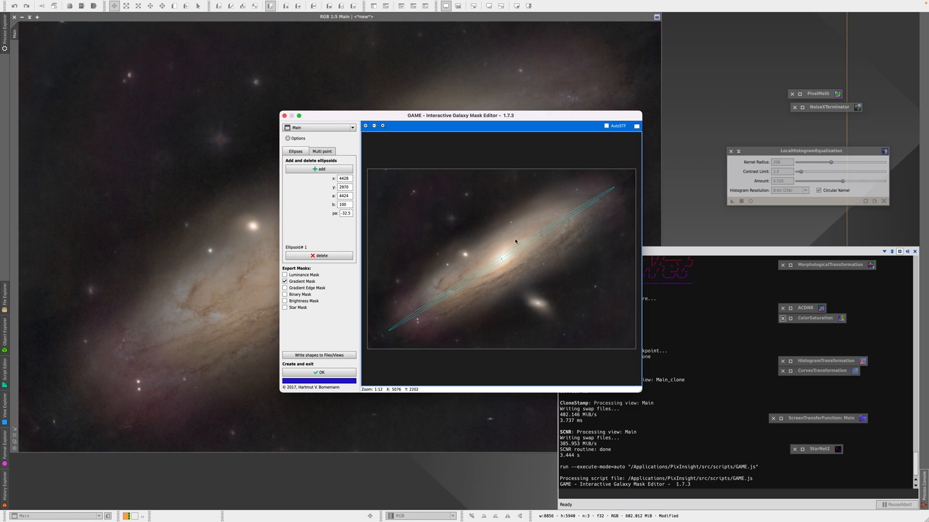
drag(501, 262, 525, 296)
drag(503, 262, 496, 263)
drag(535, 308, 505, 310)
drag(617, 193, 623, 188)
drag(498, 265, 504, 257)
drag(528, 296, 529, 299)
drag(505, 259, 504, 258)
drag(631, 184, 633, 182)
drag(481, 215, 480, 217)
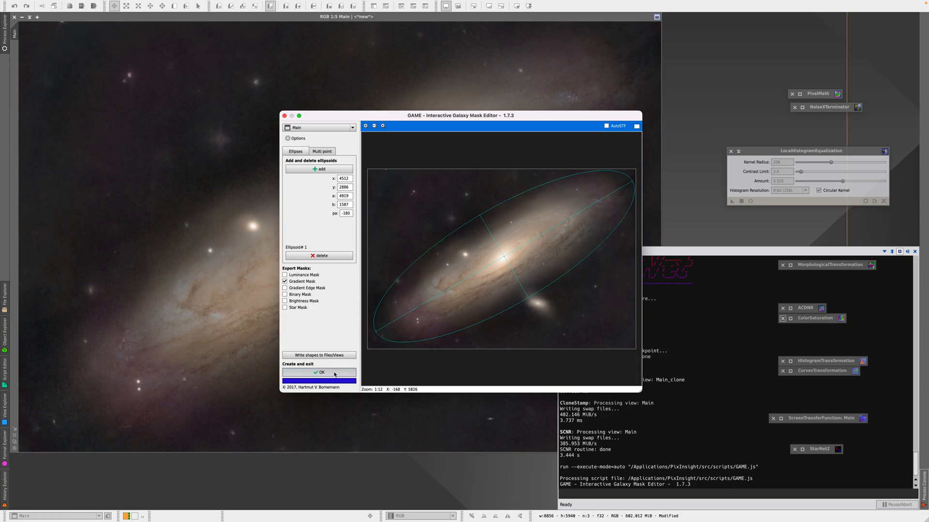
click(350, 373)
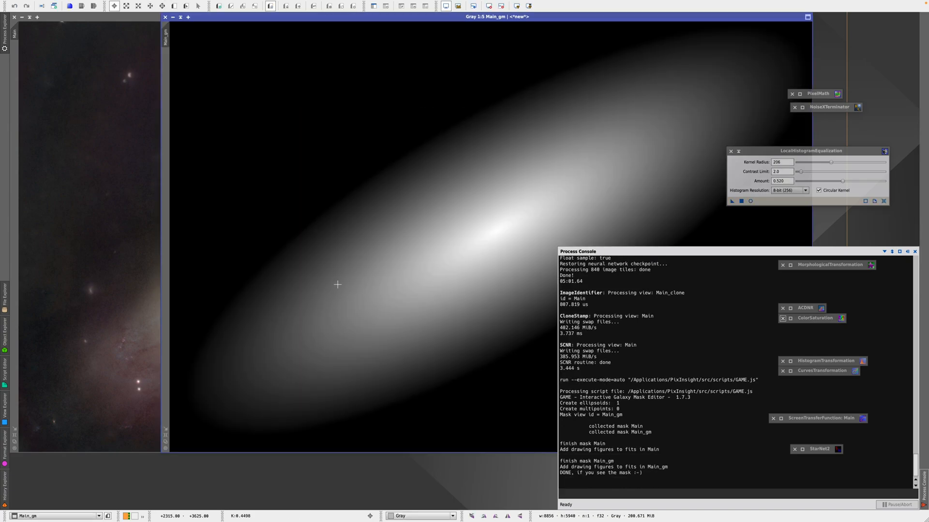
- Apply the gradient mask Main_gm to Main, minimize the mask image, and hide the red mask overlay
drag(165, 38, 13, 115)
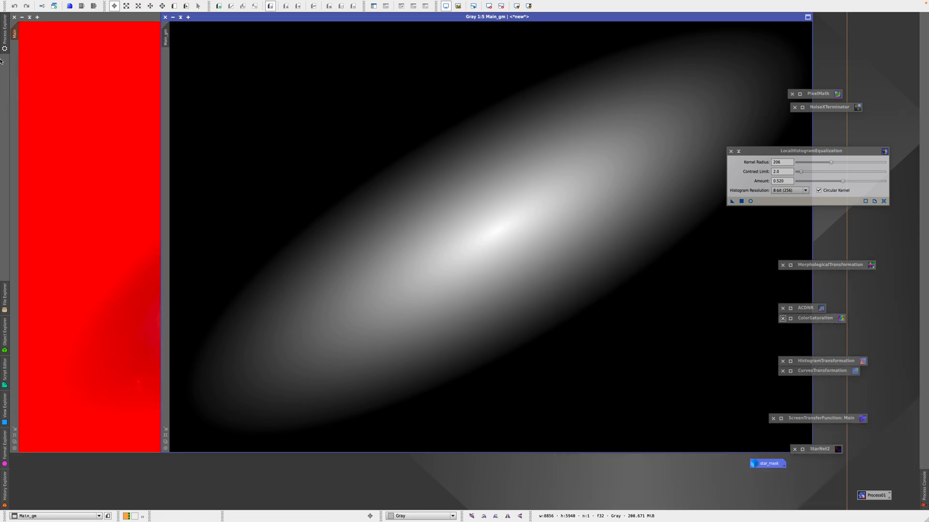
click(173, 18)
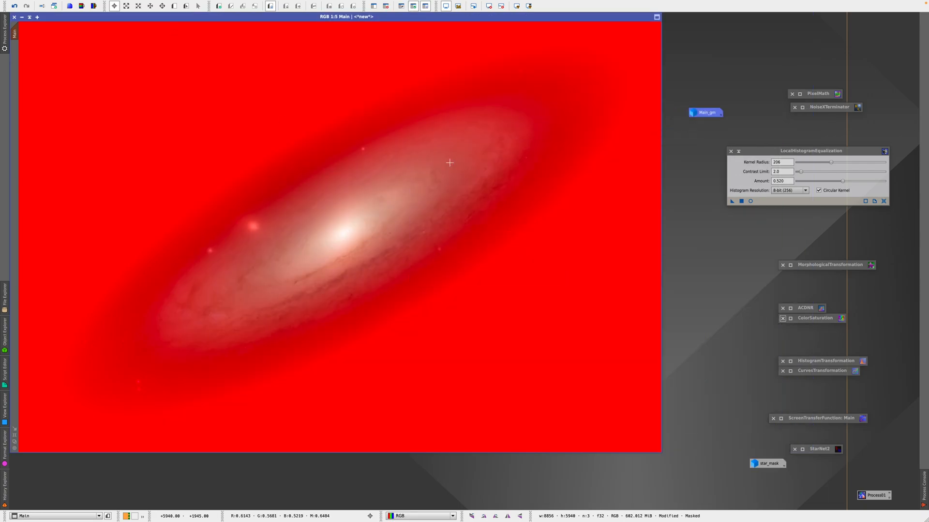
key(ctrl+k)
key(ctrl+k)
key(ctrl+k)
key(ctrl+k)
key(ctrl+k)
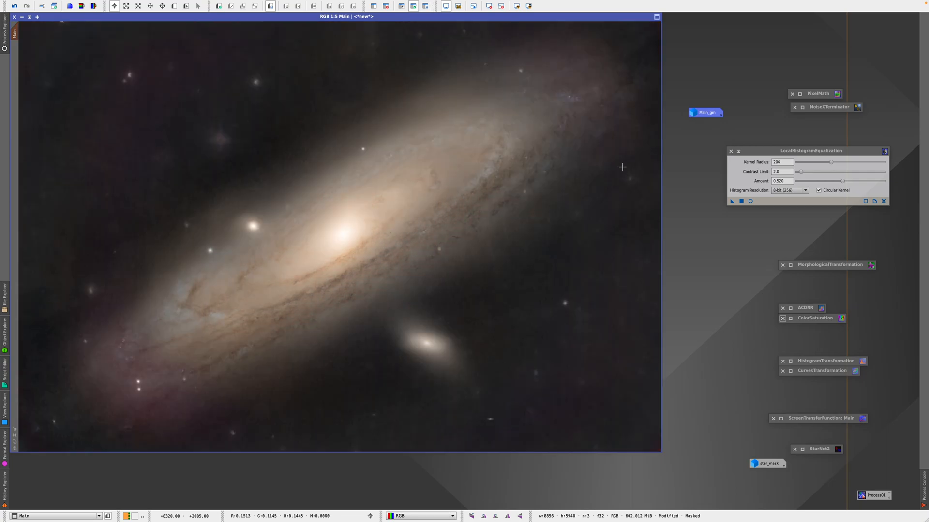
- Preview LocalHistogramEqualization on the masked Main image in real time and compare it repeatedly with the unprocessed view
drag(758, 156, 712, 148)
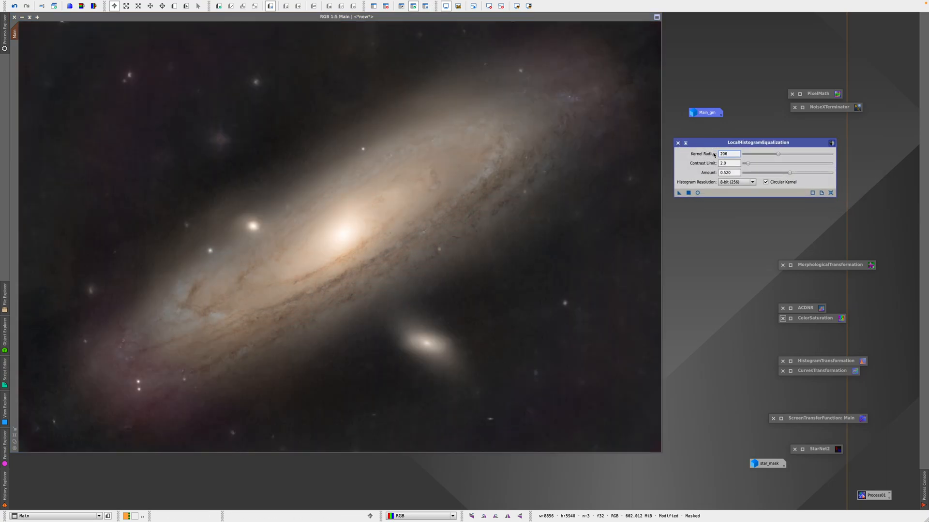
click(697, 193)
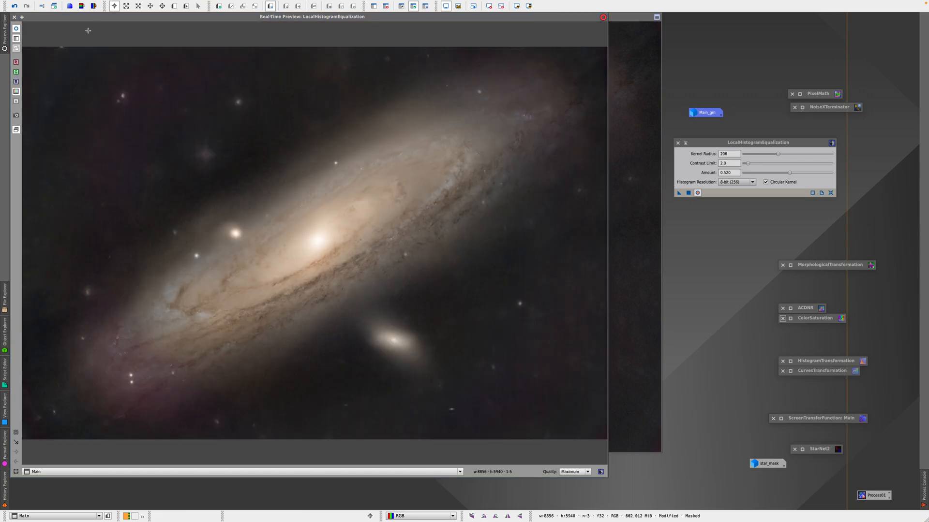
click(17, 29)
click(17, 30)
click(17, 29)
click(17, 29)
click(17, 29)
click(17, 29)
click(17, 30)
click(17, 29)
click(17, 29)
click(17, 30)
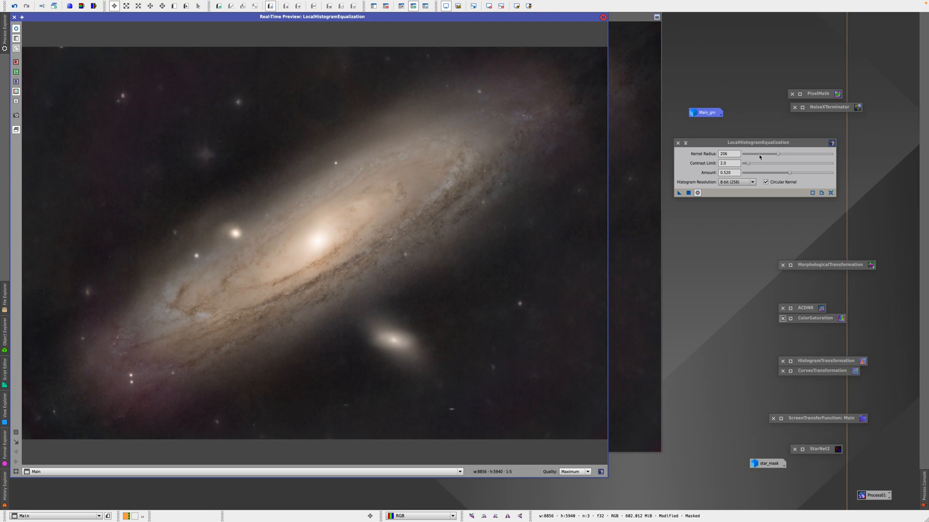
- Set the LocalHistogramEqualization amount to 0.480, compare before and after, and apply it to Main
drag(788, 172, 786, 174)
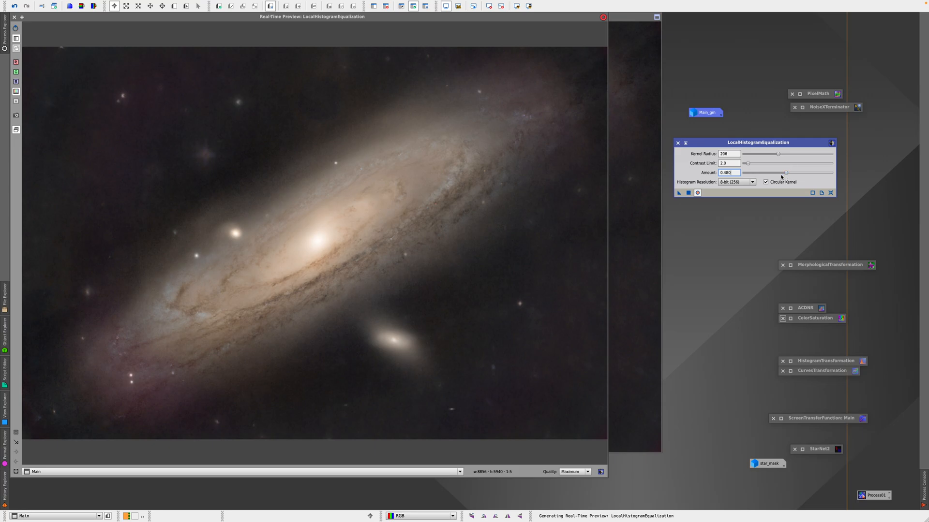
click(19, 30)
click(19, 30)
click(19, 30)
click(20, 30)
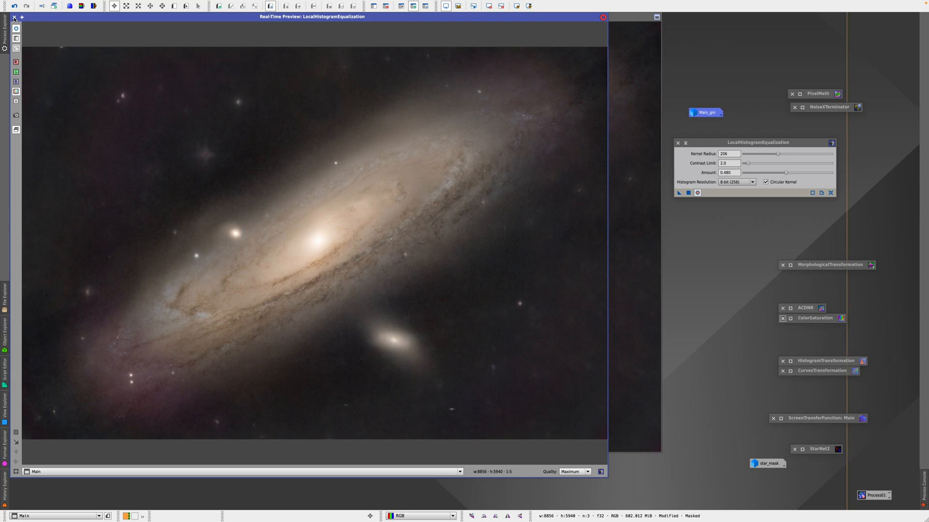
click(14, 18)
click(689, 193)
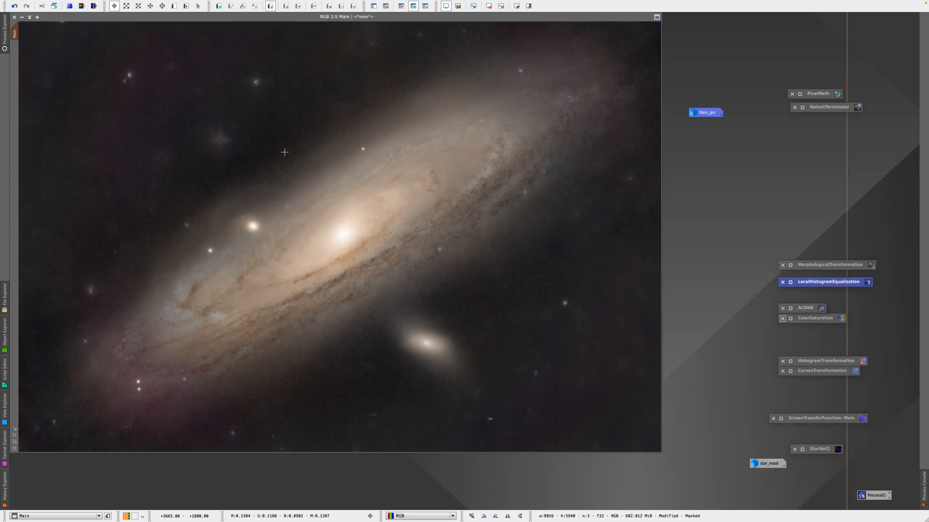
- Invert the mask on Main to protect the galaxy and expose the background, inspect it, and hide its overlay
key(super+k)
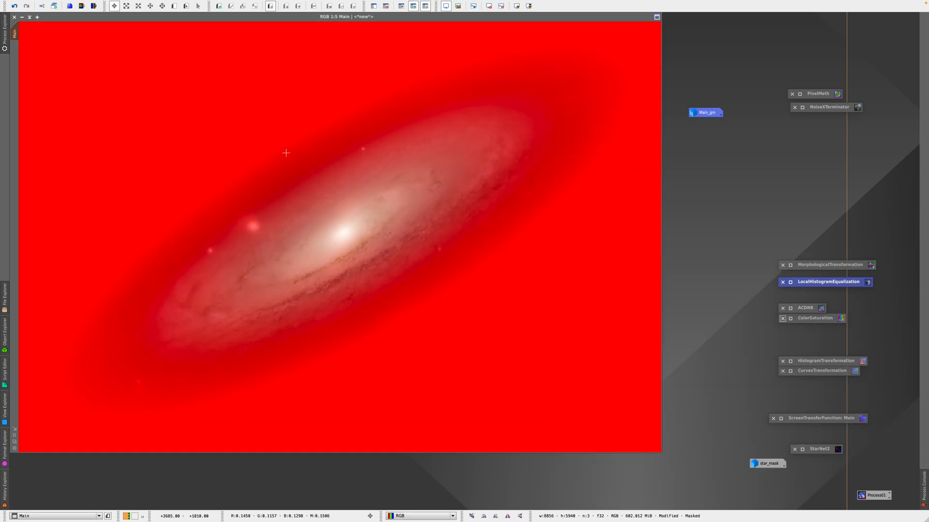
key(super+k)
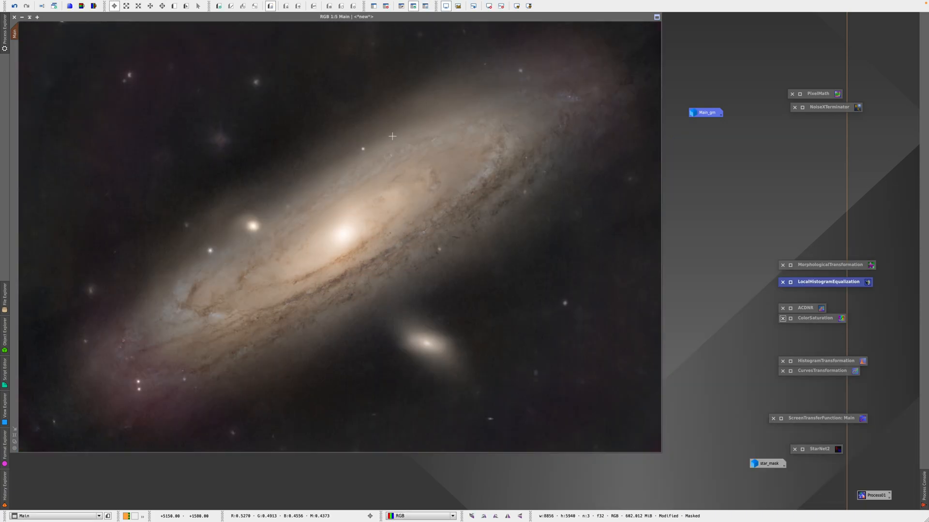
click(400, 5)
key(super+k)
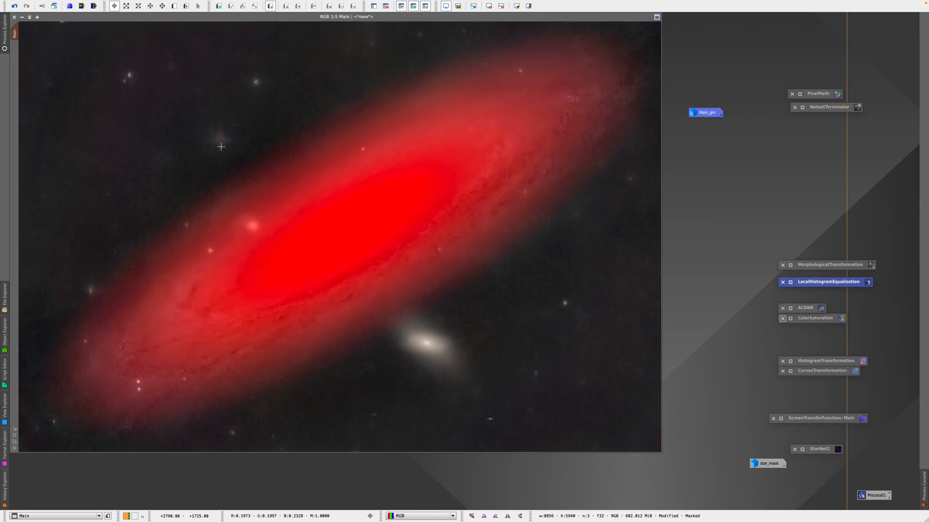
key(super+k)
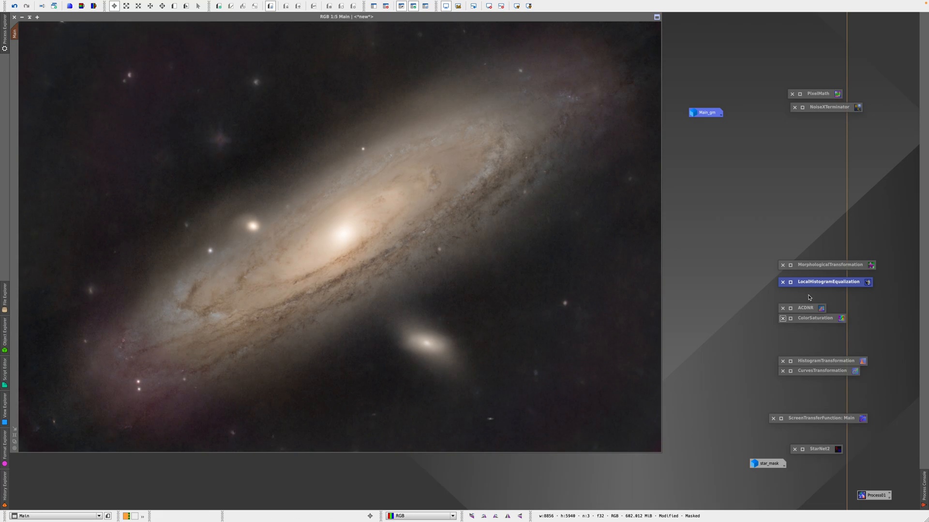
- Preview ColorSaturation on Main, set its range to 10, and lower the saturation at hue 0.869 to about -2.48
click(791, 319)
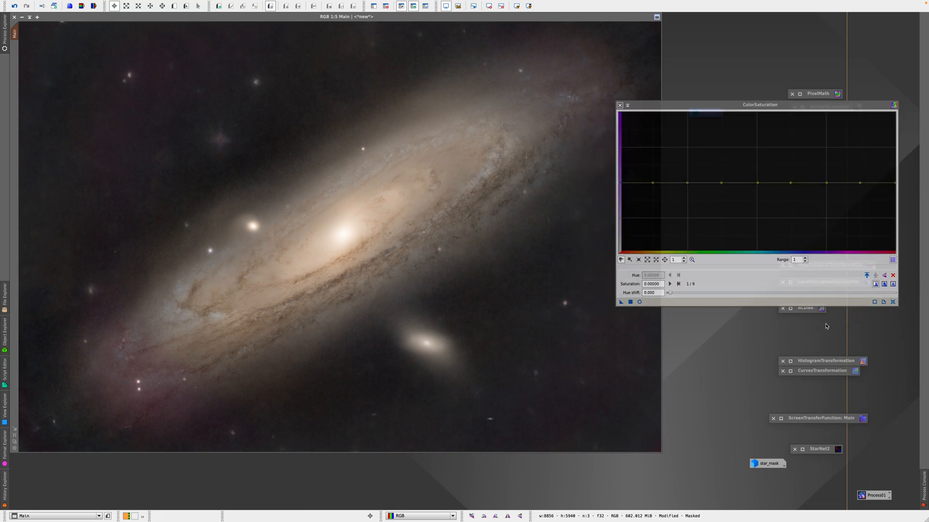
click(639, 302)
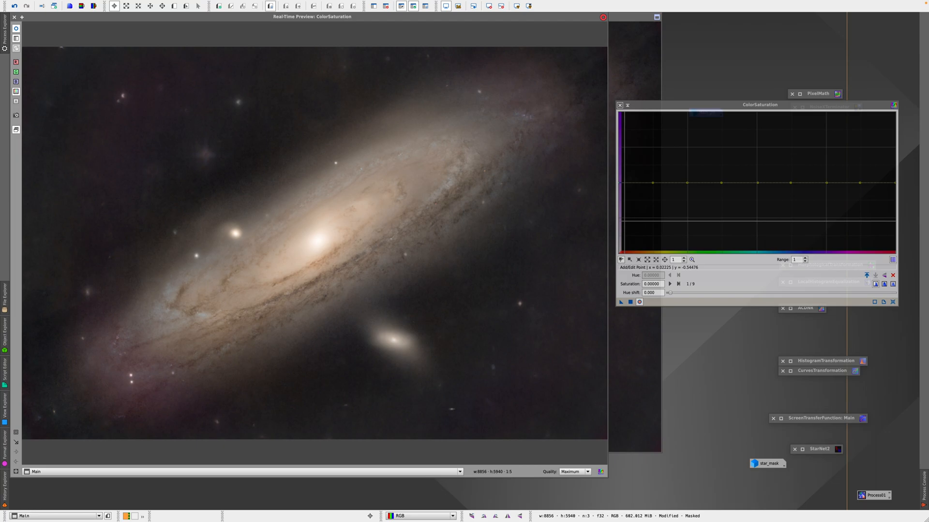
mouse_move(137, 103)
mouse_down()
mouse_move(128, 116)
mouse_move(157, 89)
mouse_move(139, 105)
mouse_move(159, 101)
mouse_move(138, 105)
mouse_up()
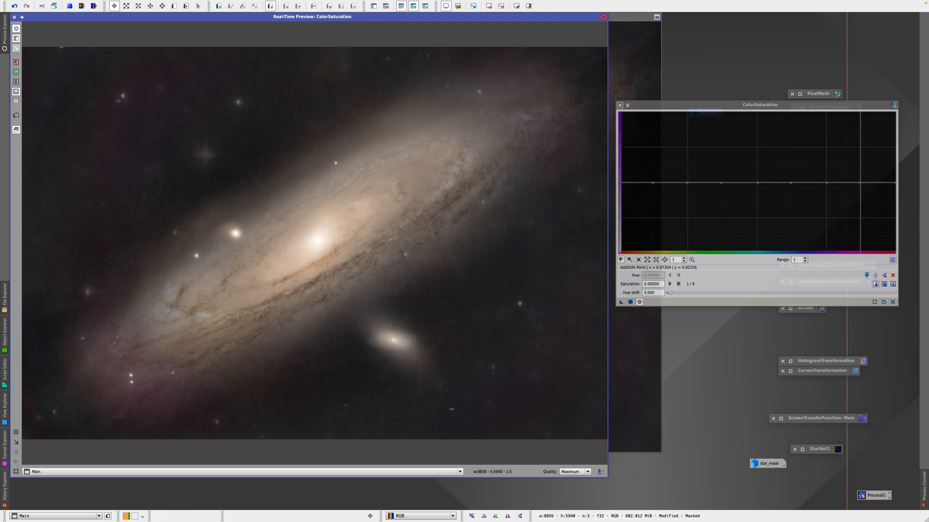
drag(860, 182, 860, 201)
click(798, 261)
text(0)
key(Return)
drag(860, 184, 859, 200)
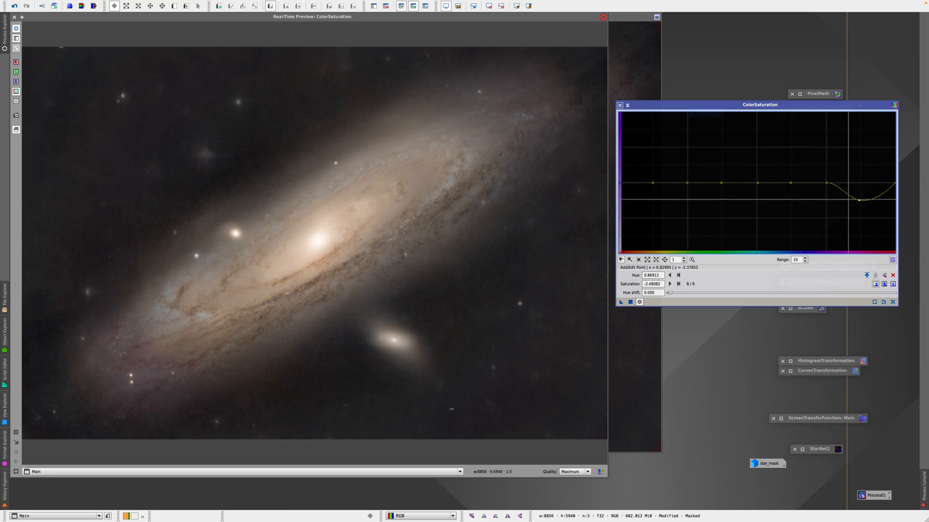
- Lower the saturation slightly near hue 0.75 and to about -1.51 at the red end, and apply ColorSaturation to Main
click(827, 183)
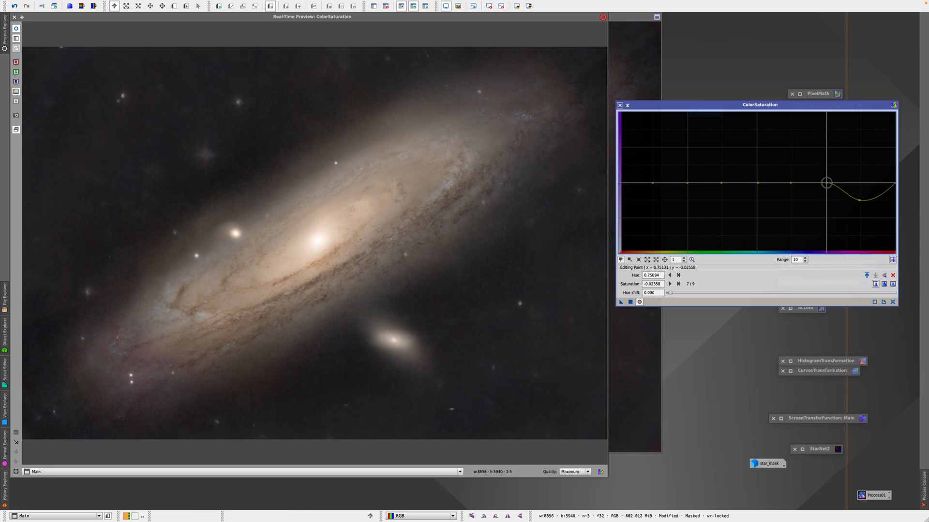
drag(826, 183, 829, 186)
drag(894, 183, 894, 193)
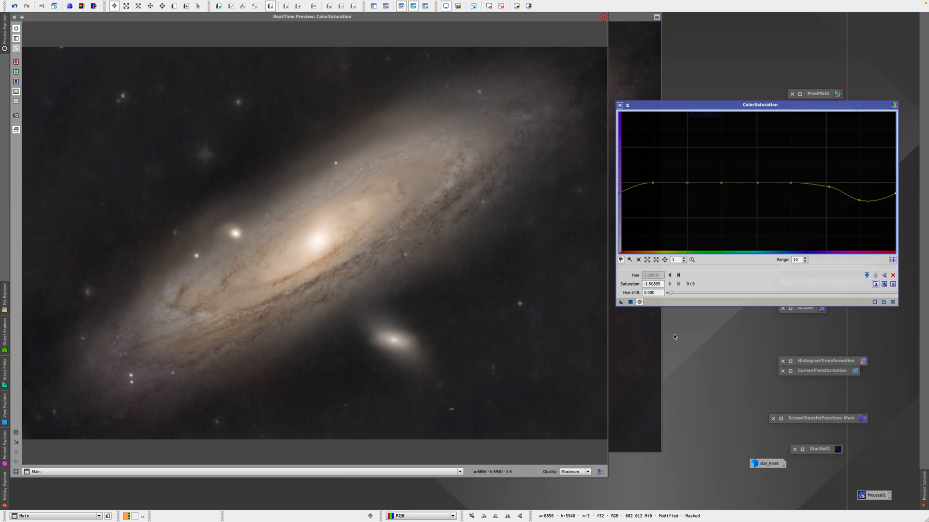
click(630, 302)
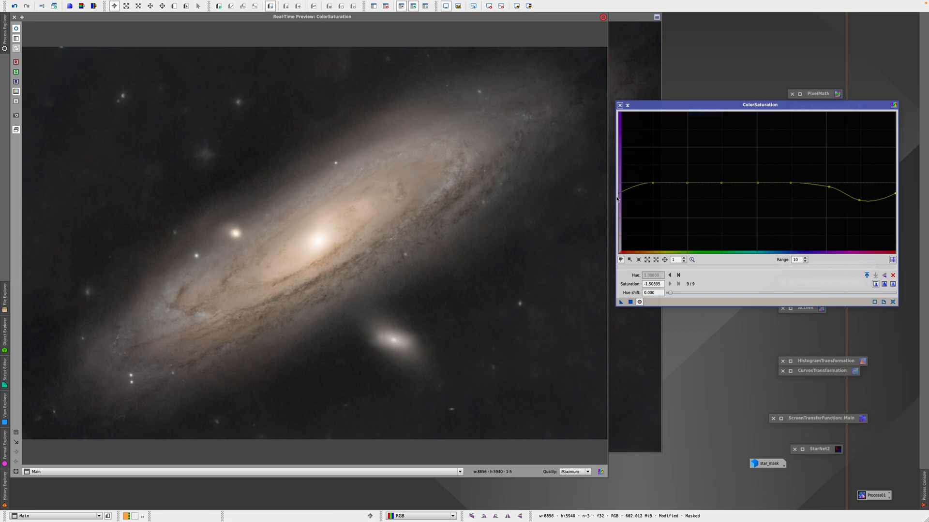
- Return the lowered ColorSaturation curve points to about zero, and close the real-time preview
drag(619, 193, 619, 183)
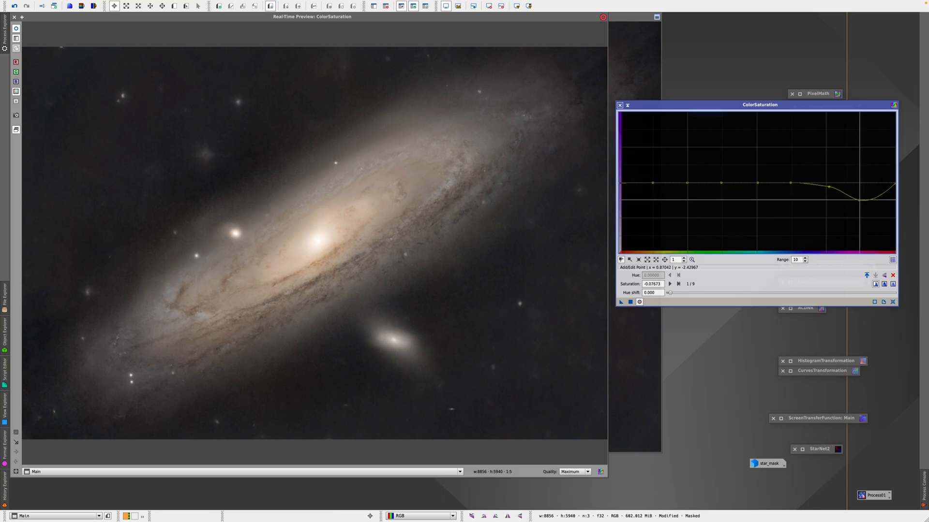
drag(859, 200, 826, 183)
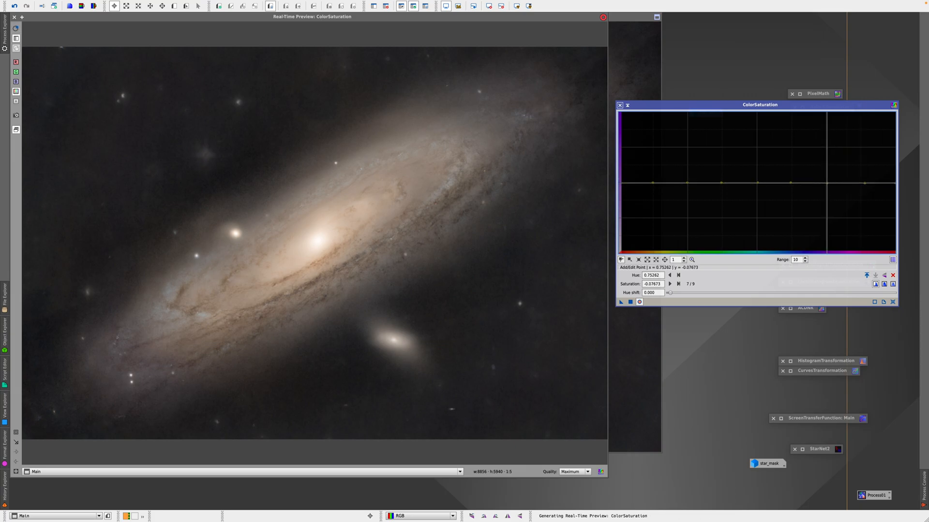
click(301, 131)
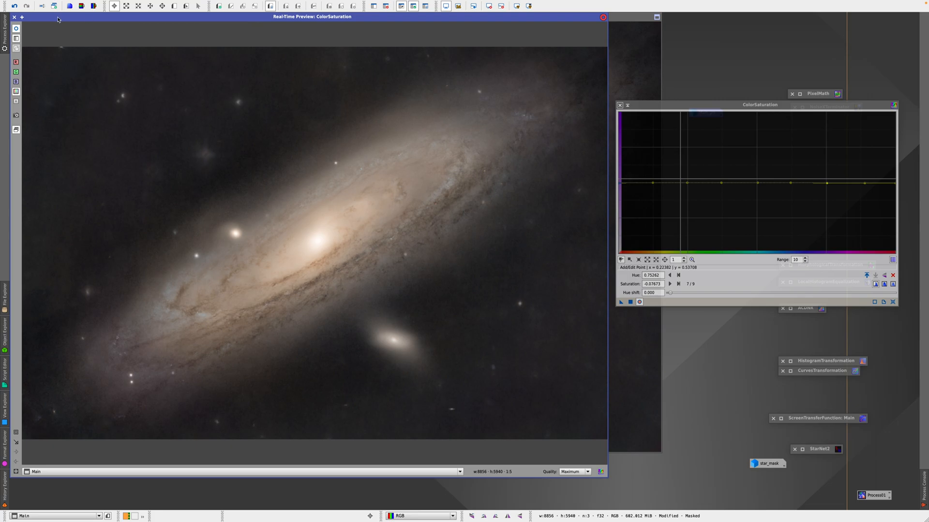
click(14, 17)
- Invert the mask on Main again to expose the galaxy, and reopen the ColorSaturation real-time preview
click(401, 6)
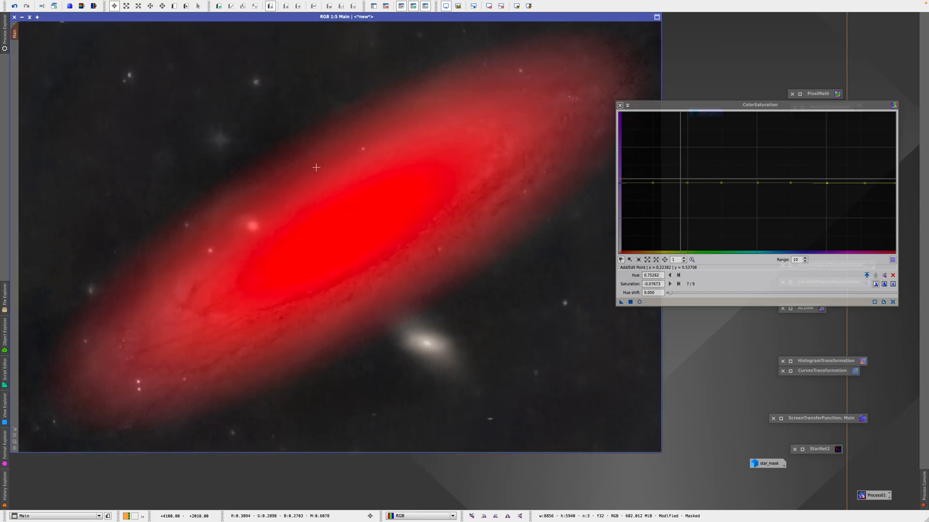
click(401, 6)
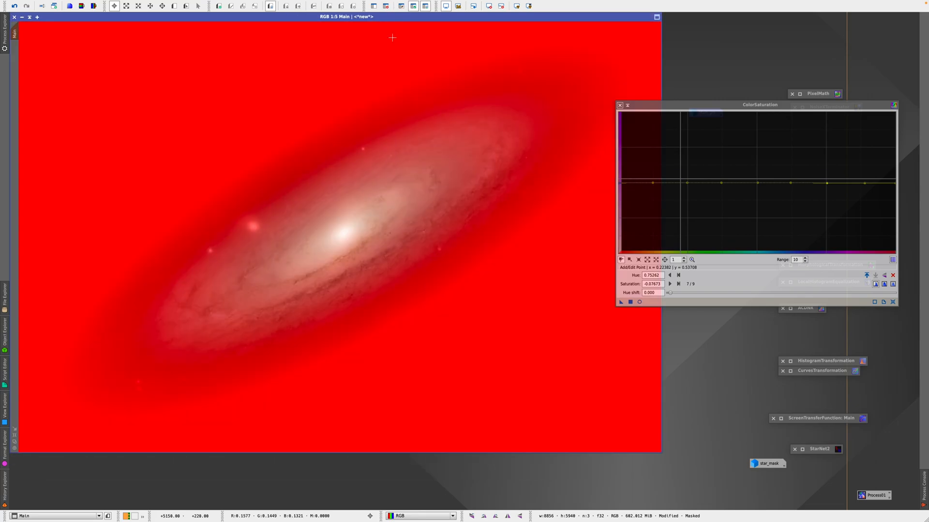
click(639, 302)
- Raise the ColorSaturation curve at the red end and to about 0.59 at hue 0.124 for the galaxy
mouse_move(347, 167)
mouse_down()
mouse_move(440, 153)
mouse_move(459, 200)
mouse_move(443, 203)
mouse_move(476, 202)
mouse_move(463, 188)
mouse_move(505, 193)
mouse_up()
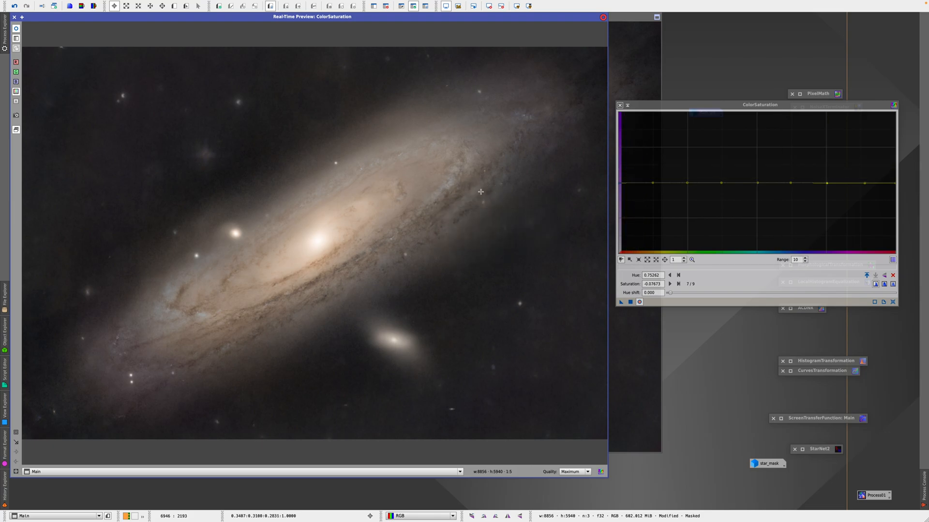
drag(487, 160, 465, 161)
drag(619, 183, 652, 179)
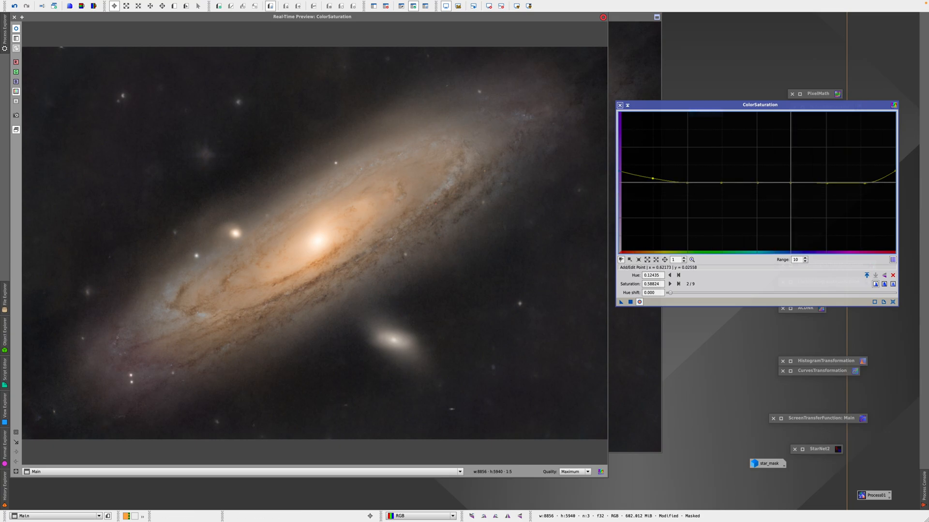
- Boost saturation strongly near hue 0.62, to about 3.71 at hue 0.721 and about 0.95 at hue 0.505
drag(790, 183, 790, 173)
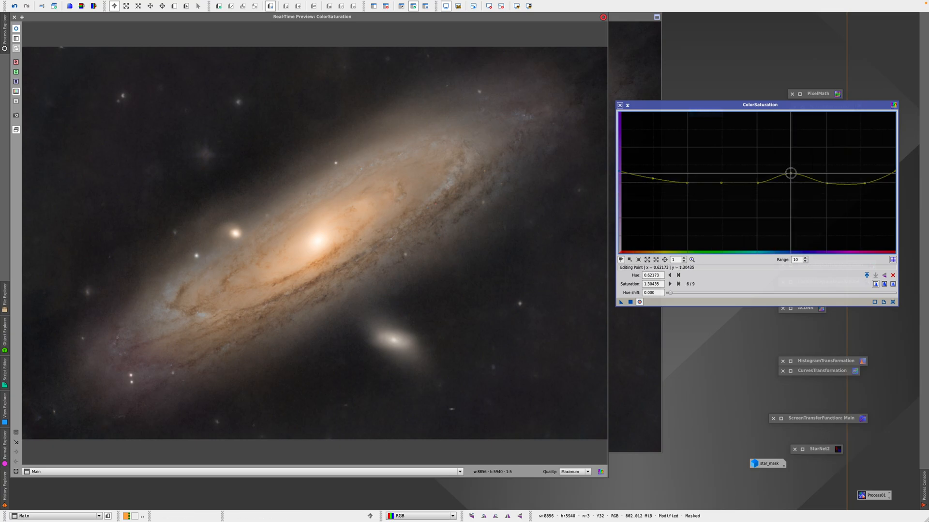
drag(827, 183, 790, 163)
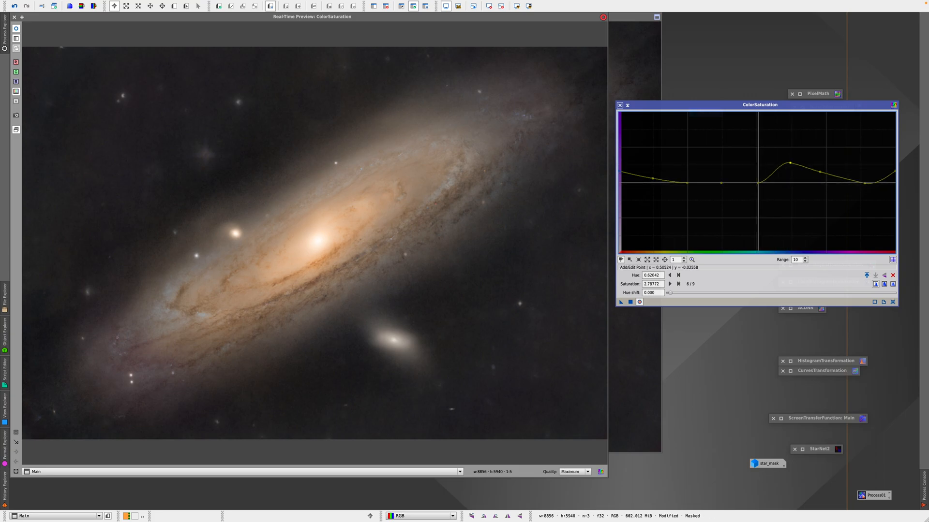
drag(757, 183, 759, 175)
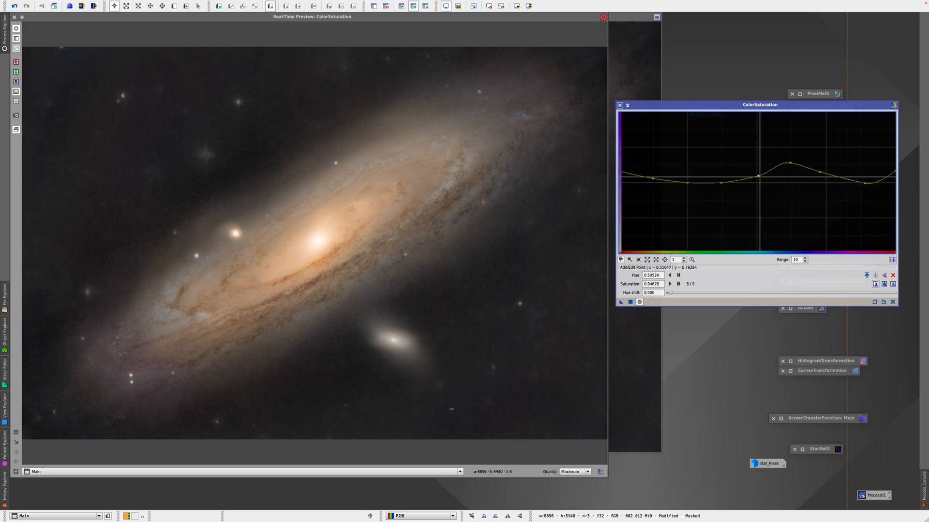
drag(790, 163, 788, 125)
drag(820, 171, 817, 156)
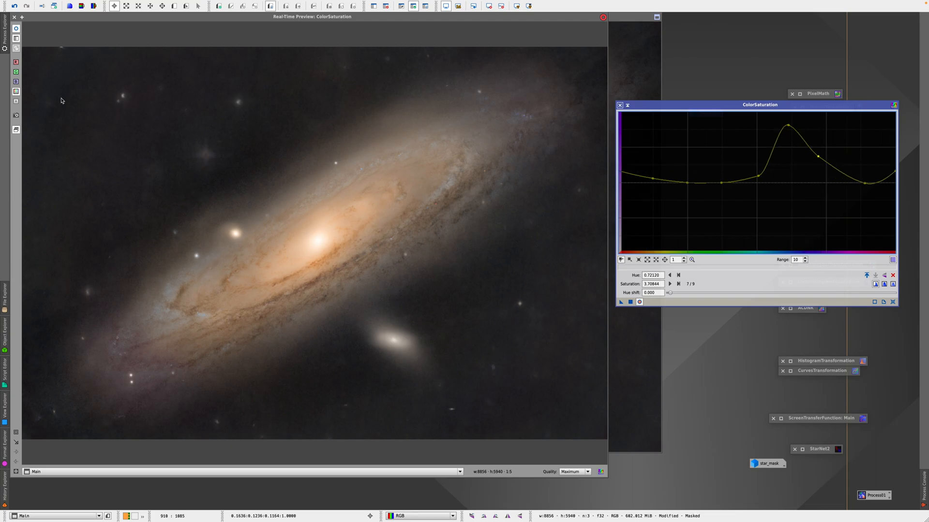
- Lower the red-end saturation to about 0.74 and apply ColorSaturation to Main
click(17, 29)
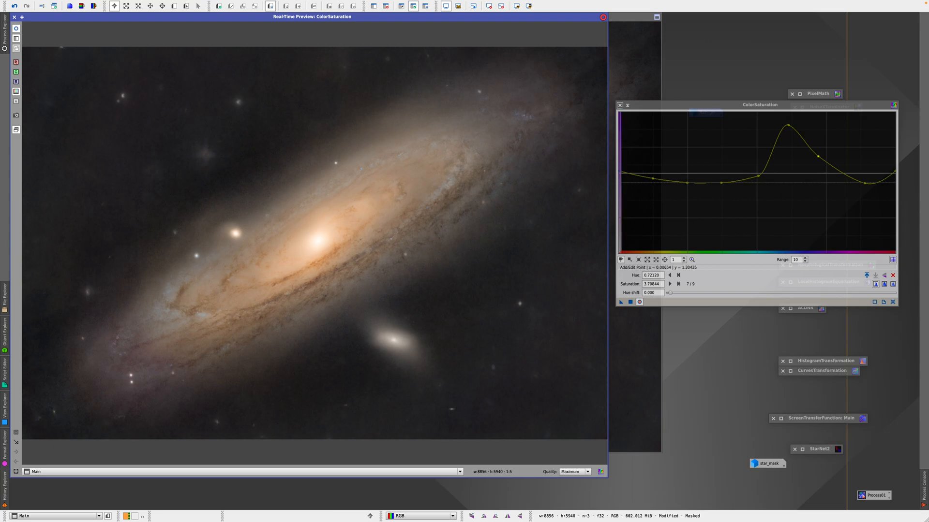
click(618, 173)
drag(618, 173, 619, 177)
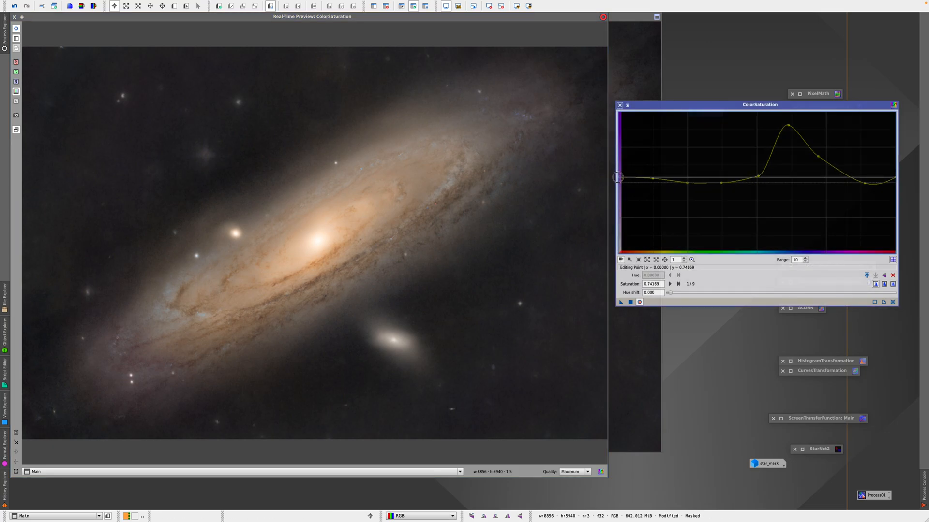
click(630, 302)
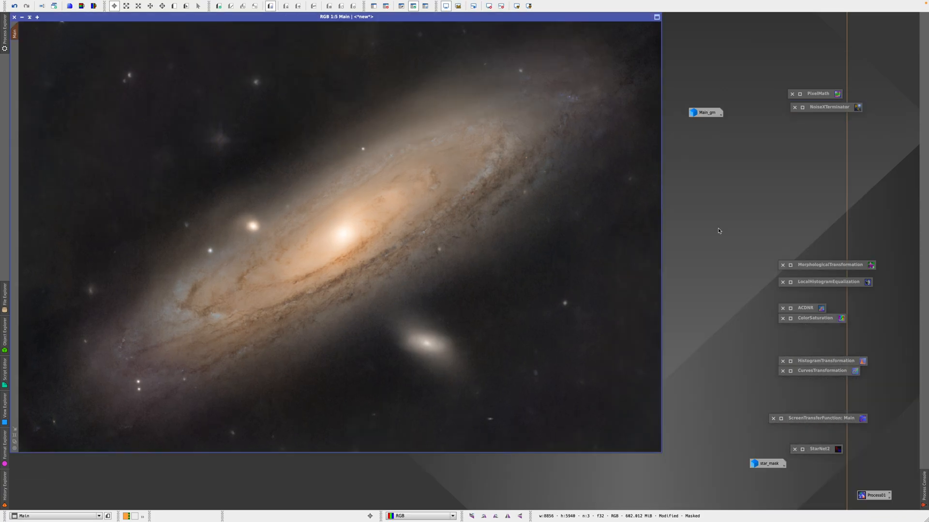
- Open CurvesTransformation with a real-time preview of Main and raise the blue channel to about 0.535 at input 0.469
click(791, 372)
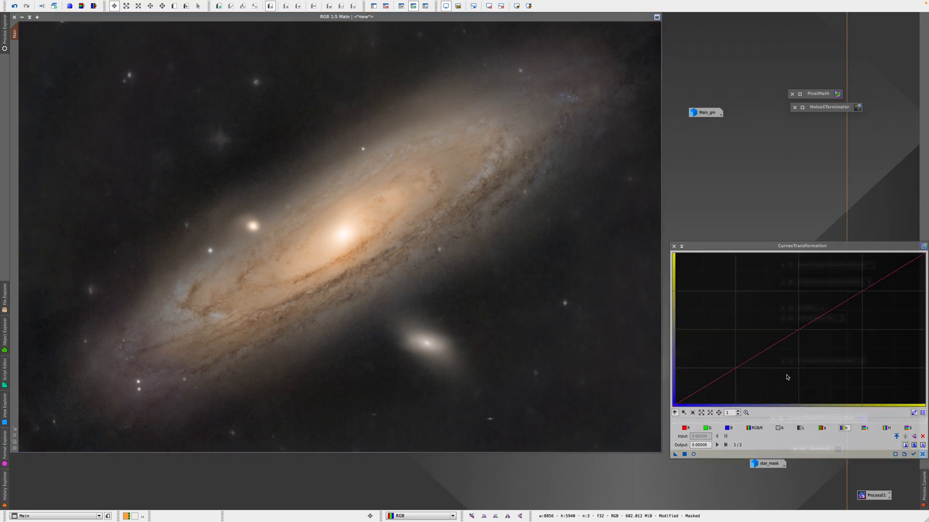
click(693, 455)
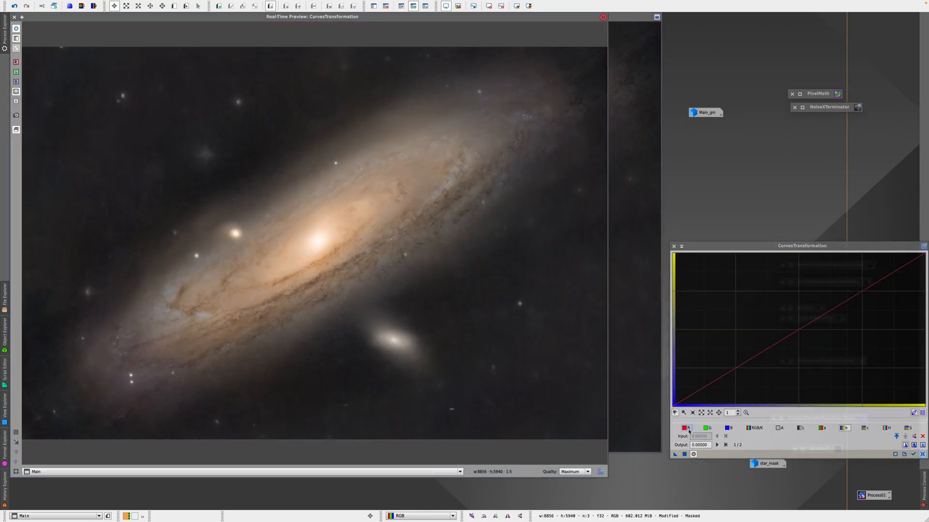
click(828, 249)
drag(827, 247, 808, 169)
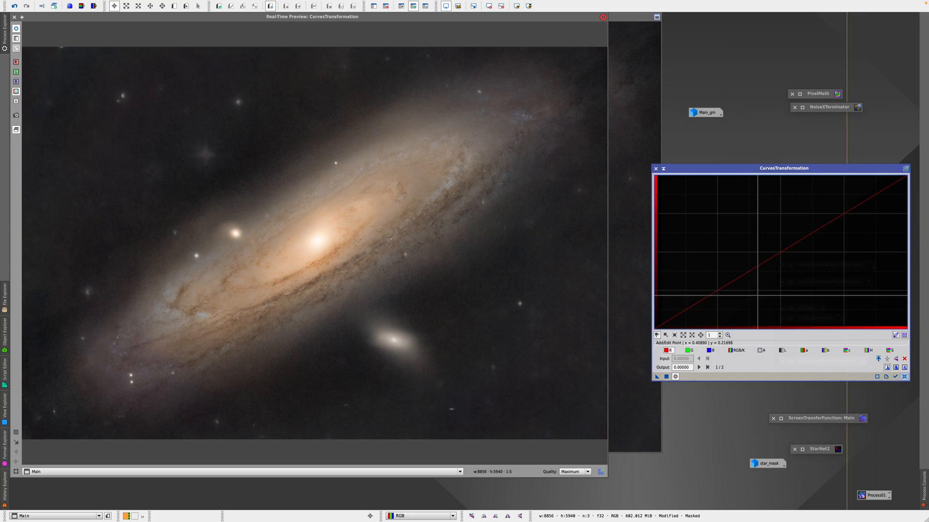
click(710, 351)
click(776, 247)
mouse_move(776, 248)
mouse_down()
mouse_move(764, 234)
mouse_move(773, 246)
mouse_up()
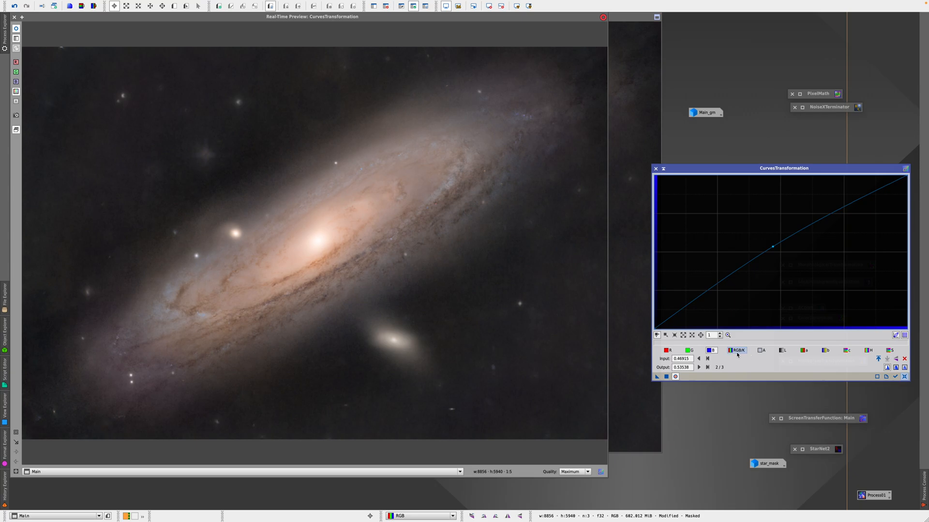
- Lower the CIE b* curve to about 0.465 at input 0.504 and raise the saturation curve to about 0.748 at input 0.657
click(827, 355)
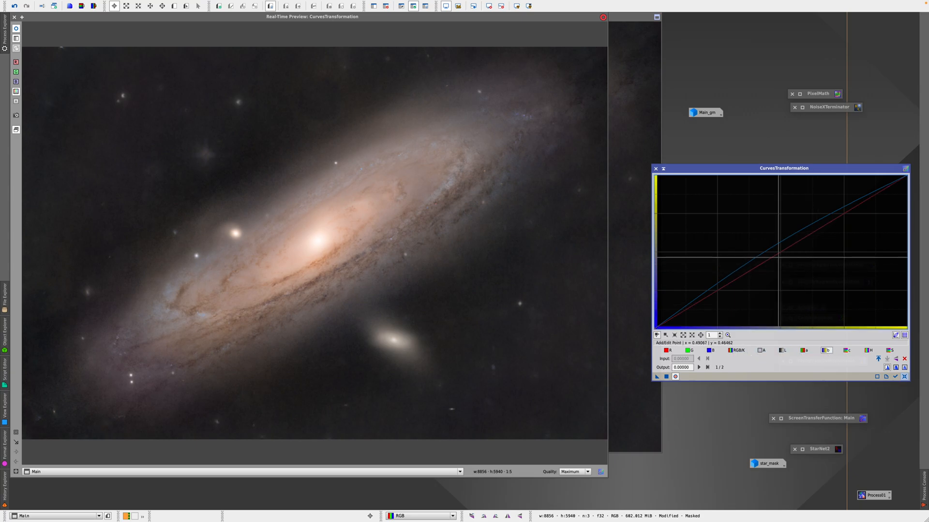
drag(781, 256, 781, 260)
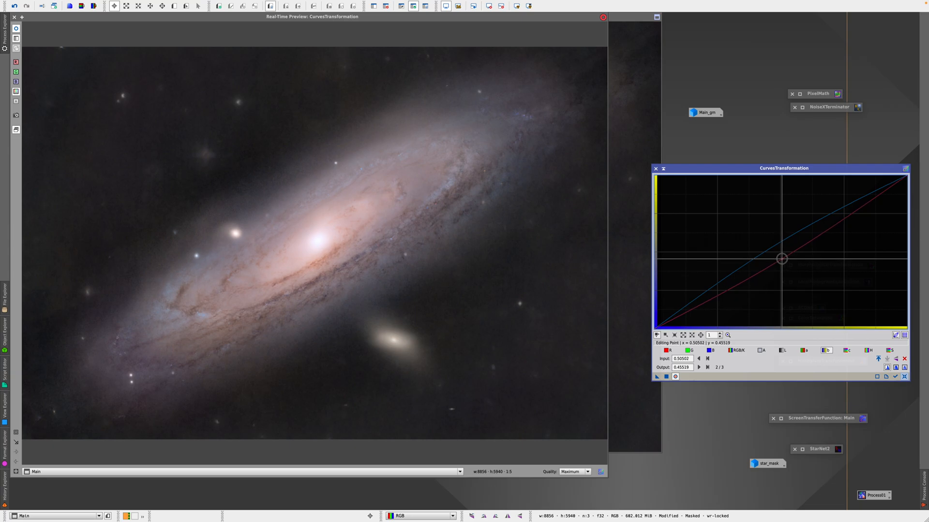
drag(781, 259, 781, 257)
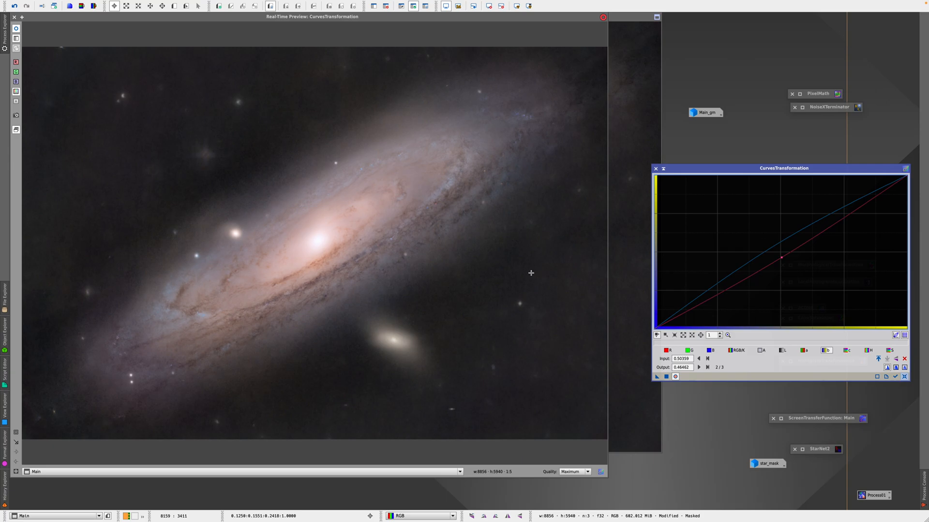
click(893, 352)
click(818, 213)
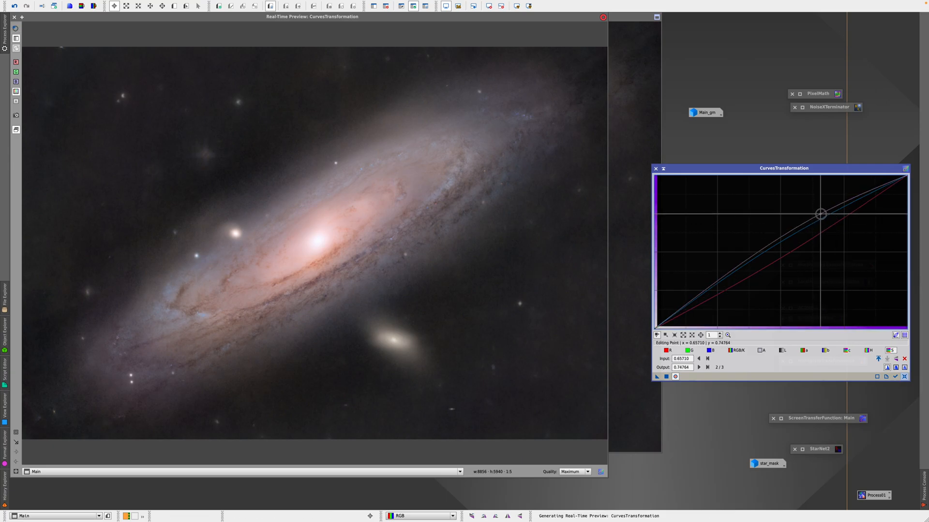
- Raise the blue curve to about 0.55, lower the b* curve to about 0.427 at input 0.499, and apply CurvesTransformation to Main
click(710, 350)
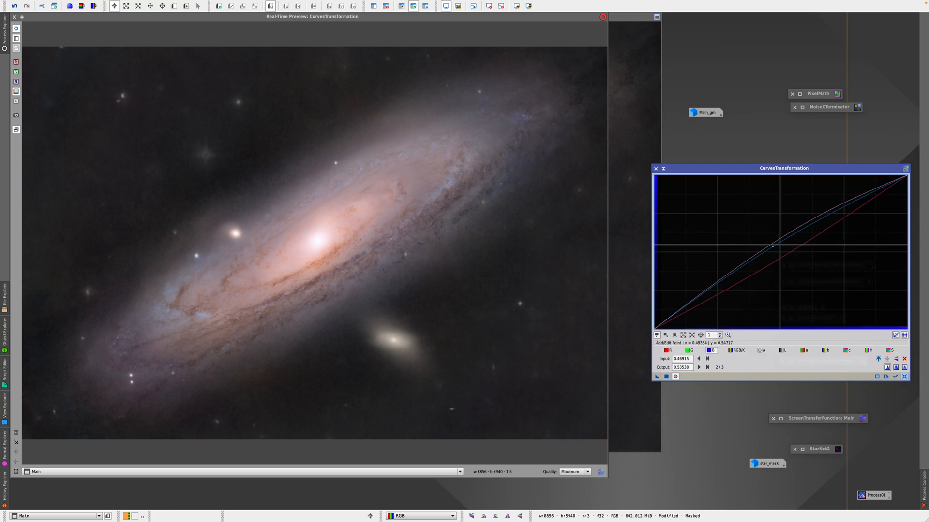
drag(772, 247, 773, 245)
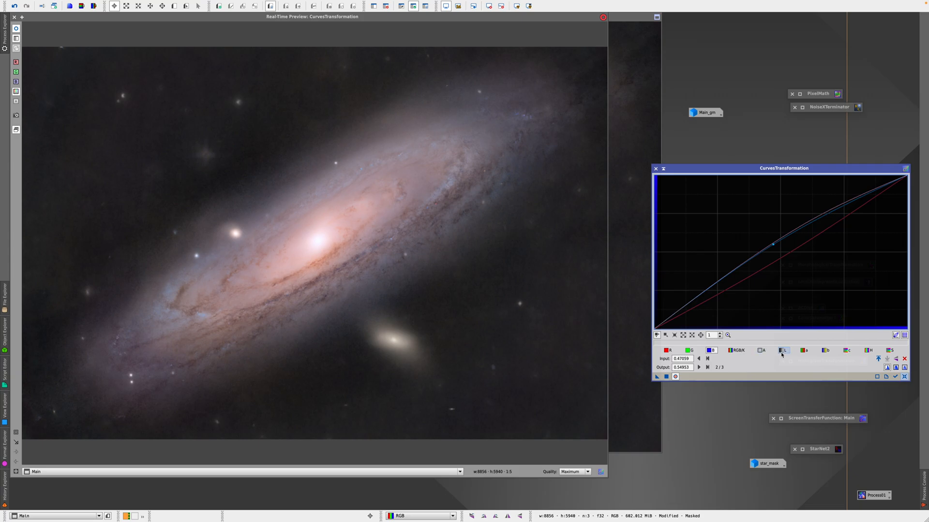
click(824, 353)
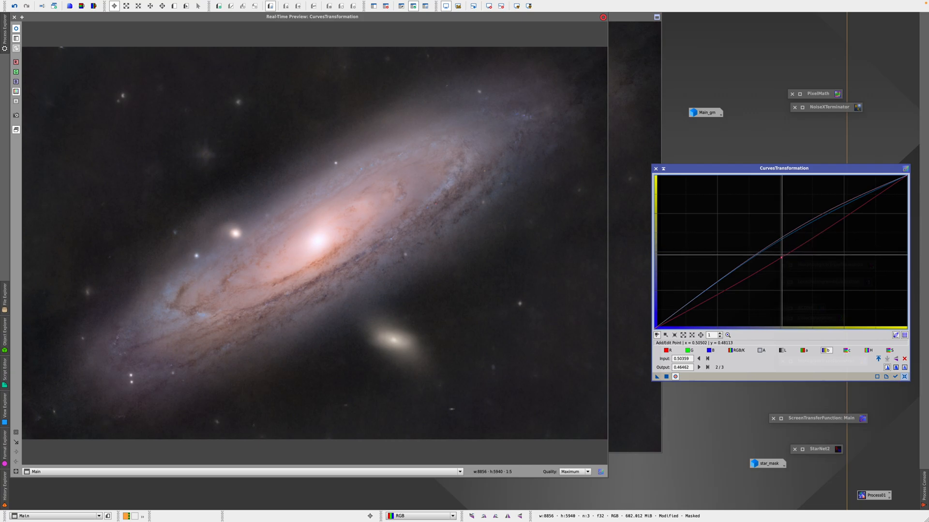
mouse_move(781, 257)
mouse_down()
mouse_move(782, 265)
mouse_move(752, 216)
mouse_move(780, 263)
mouse_up()
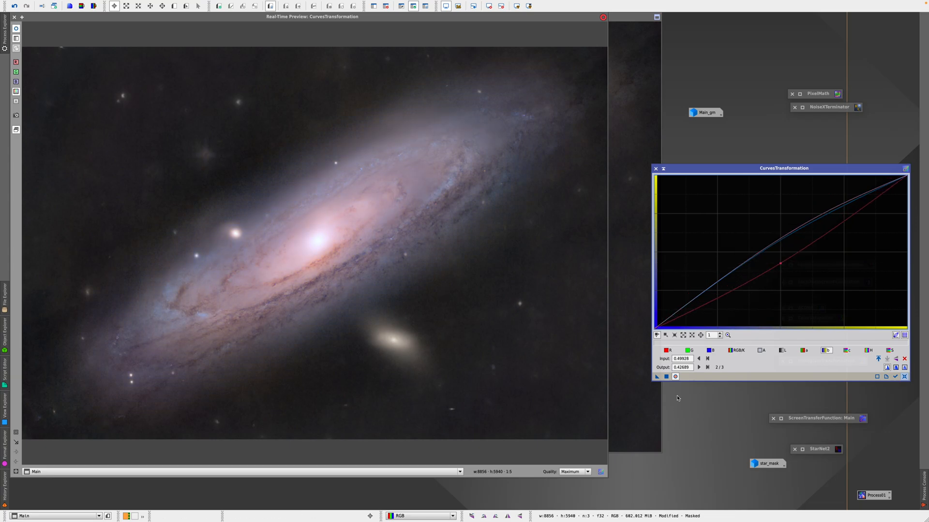
click(666, 377)
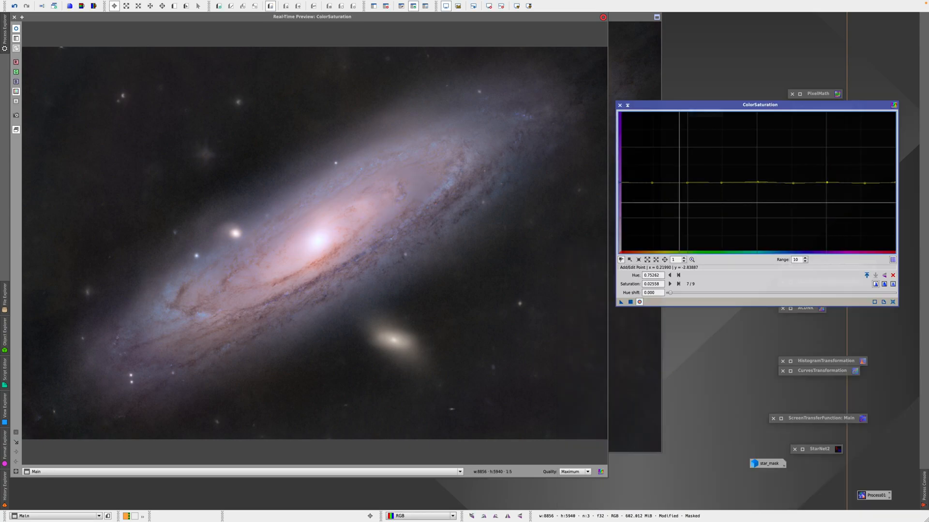
- Raise ColorSaturation to about 0.74 at hue 0.12, 0.54 at hue 0.504 and 0.95 at hue 0.631, and apply it to Main
drag(652, 183, 651, 177)
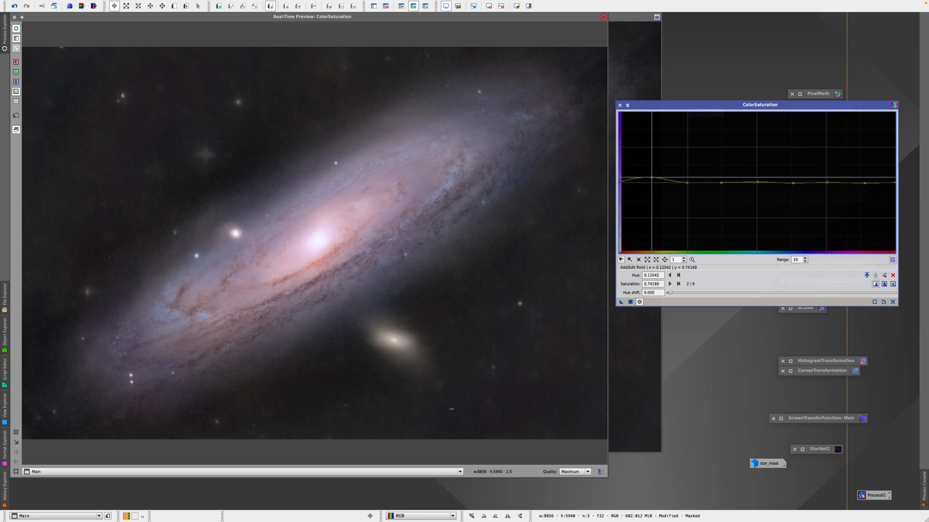
drag(619, 182, 619, 177)
drag(793, 183, 758, 178)
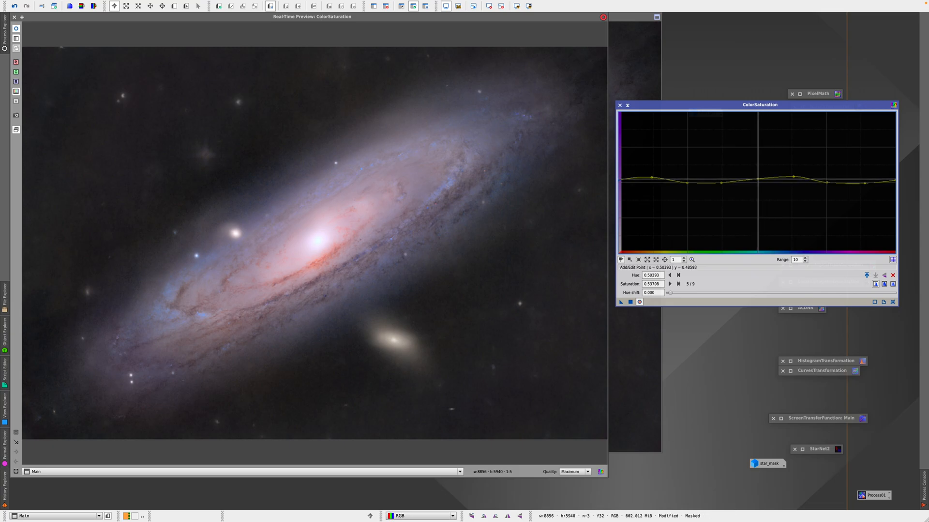
drag(793, 176, 793, 176)
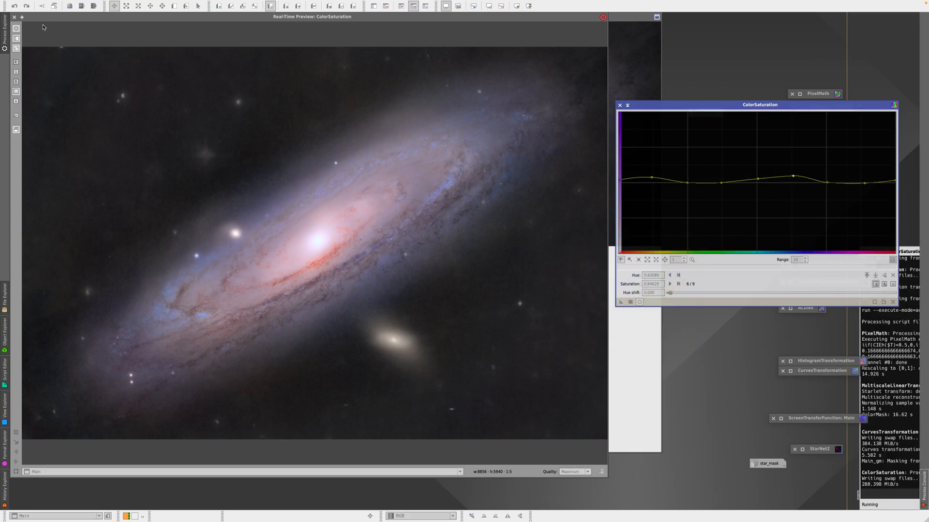
click(15, 18)
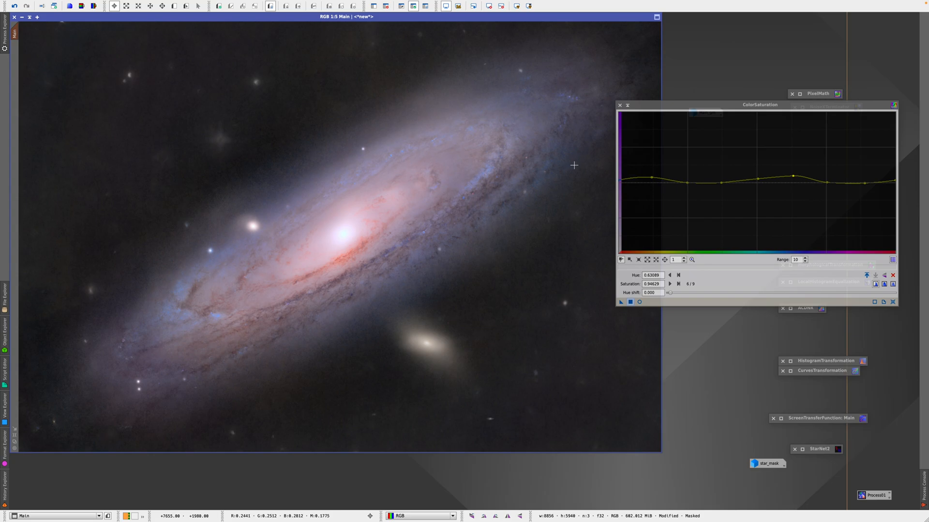
click(628, 106)
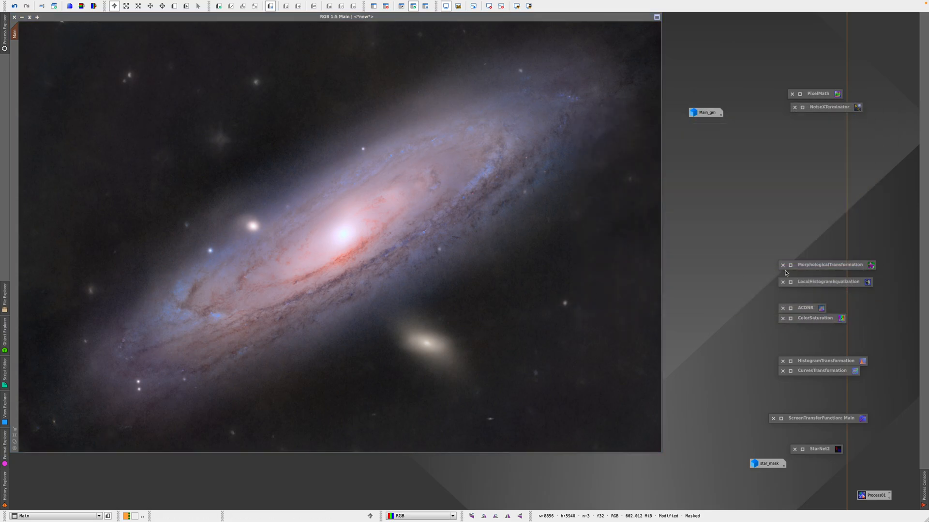
- Preview CurvesTransformation on Main, lower the RGB/K curve to about 0.099 at input 0.143, and remove the mask from Main
click(791, 371)
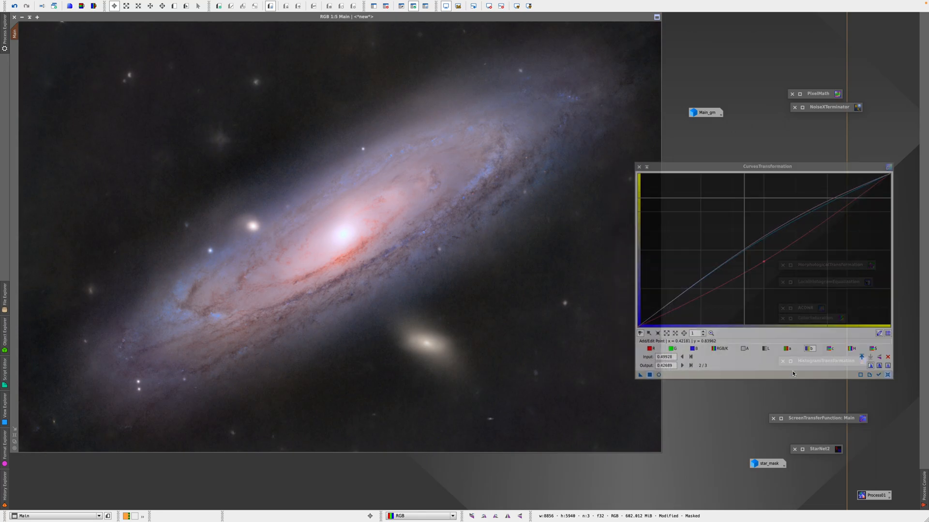
click(674, 376)
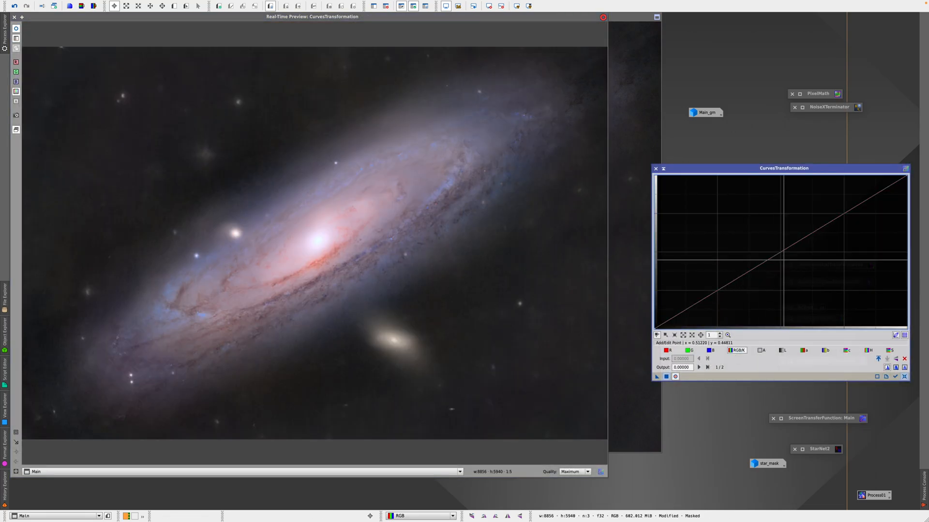
drag(780, 252, 690, 314)
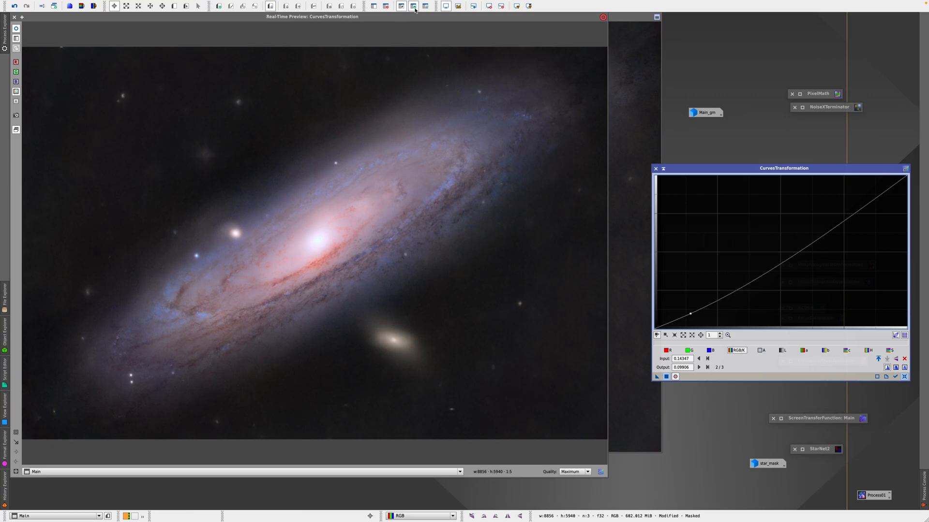
click(400, 7)
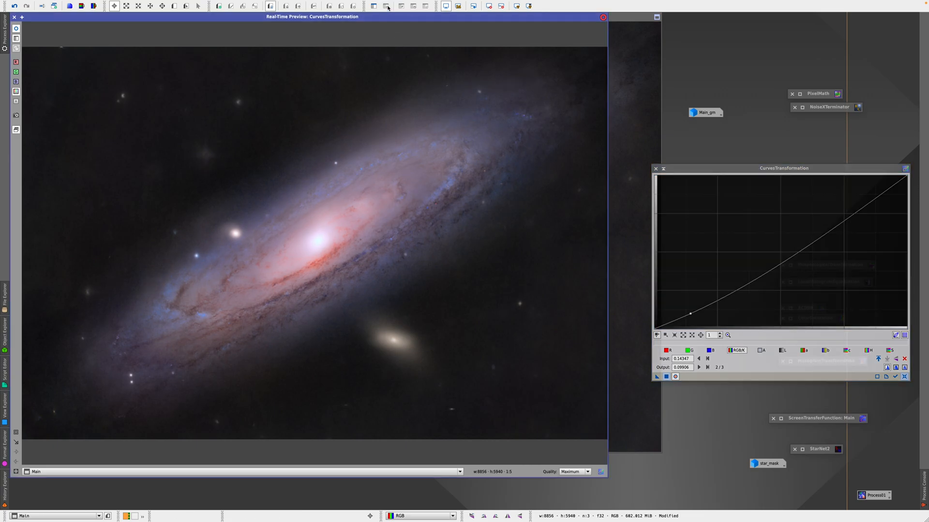
- Lower the RGB/K shadows to about 0.03 at input 0.08, anchor the midtones and highlights, and apply the curve to Main
drag(688, 314, 678, 319)
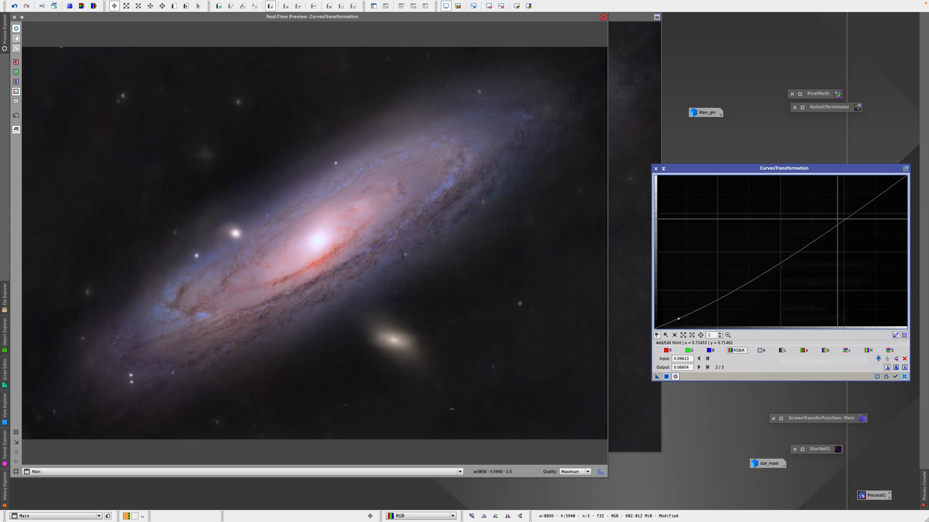
click(844, 215)
click(758, 274)
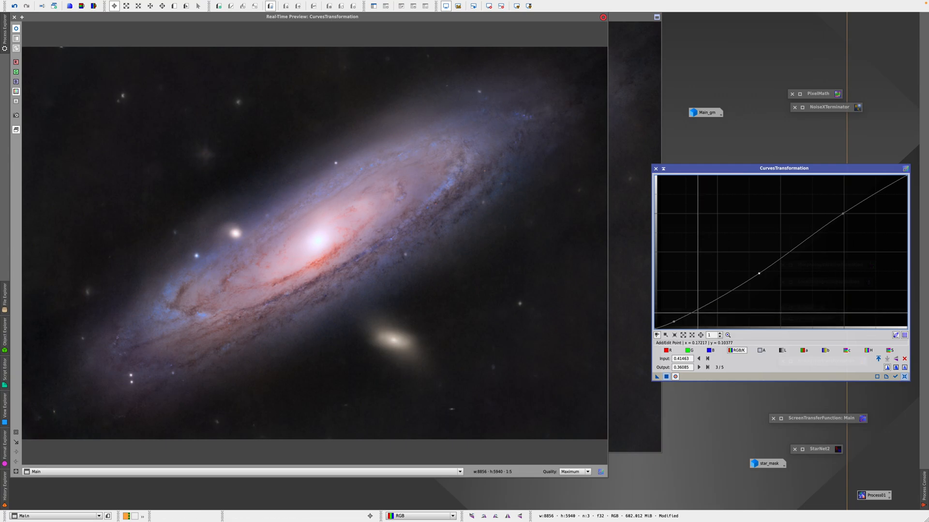
drag(674, 321, 674, 323)
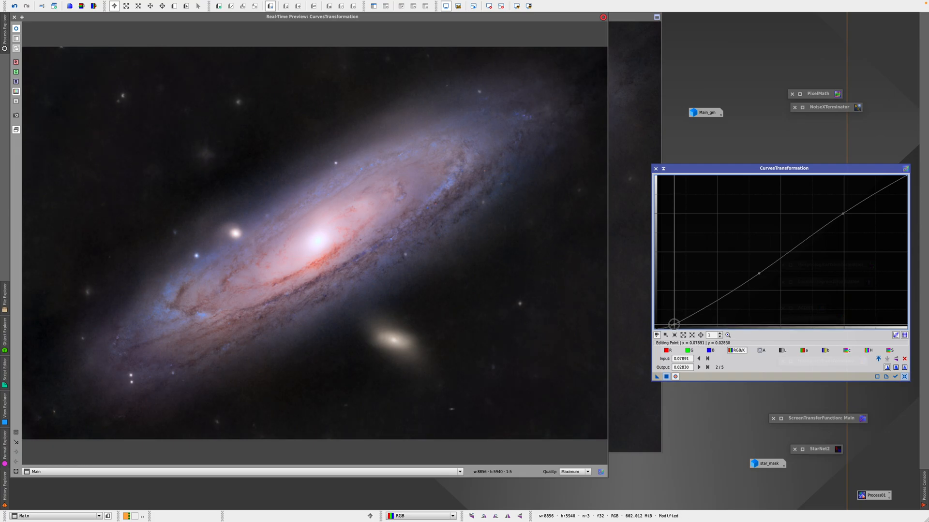
click(666, 377)
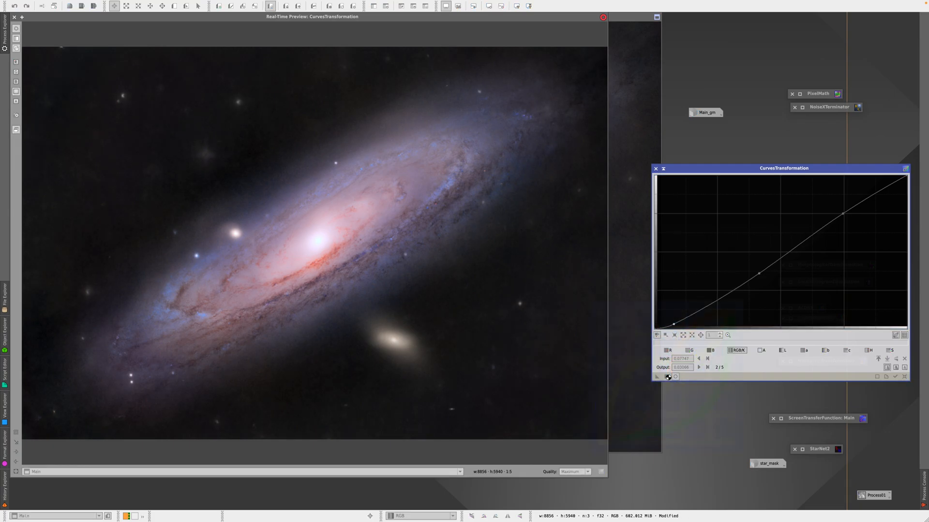
- Close the real-time preview, reset CurvesTransformation to its defaults, and collapse its window
click(15, 17)
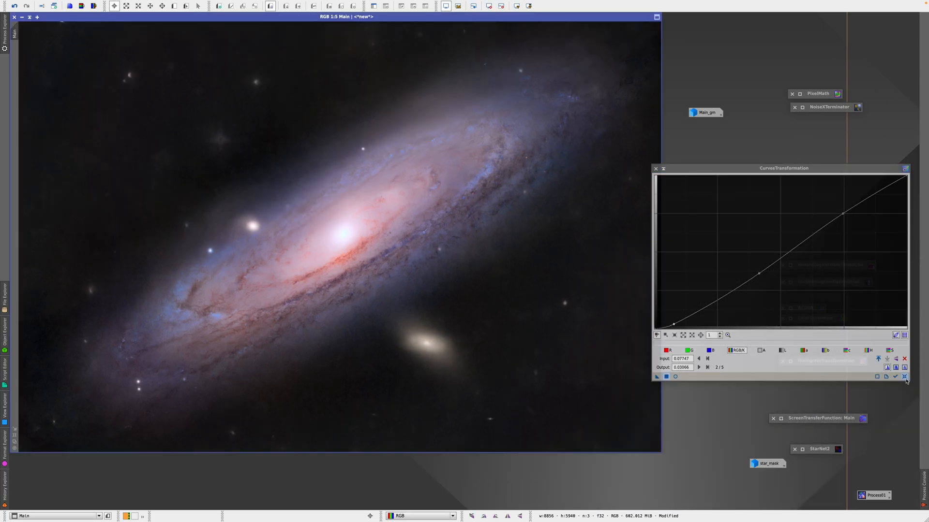
click(904, 376)
click(664, 168)
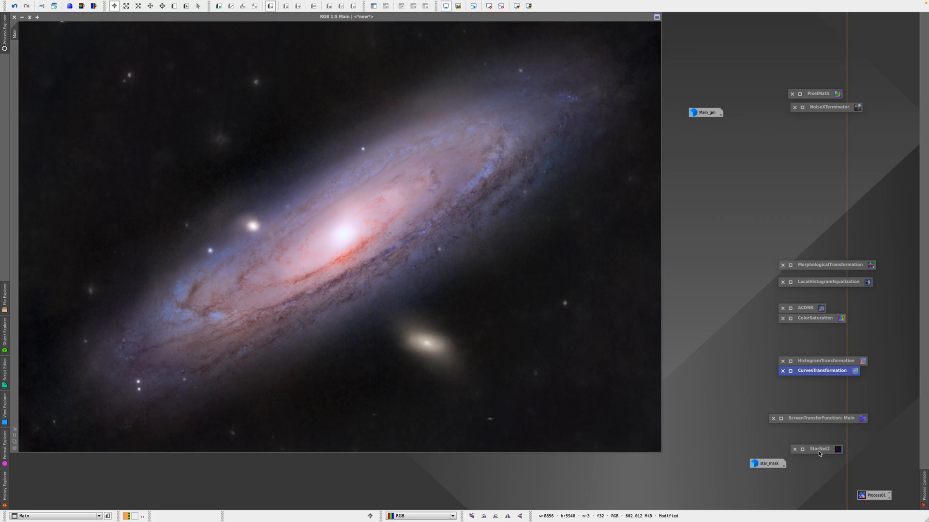
- Run the DarkStructureEnhance script on Main with 8 layers to remove and an amount of 0.40
mouse_move(181, 5)
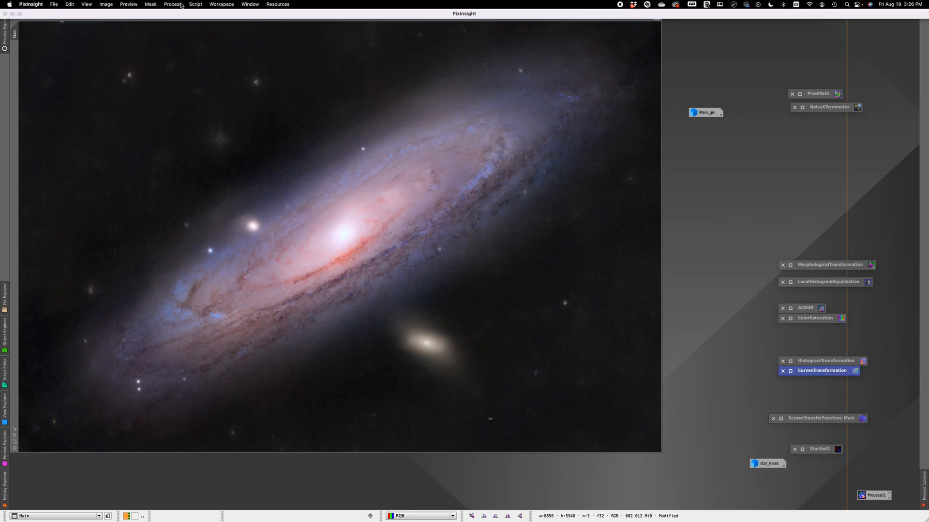
click(195, 5)
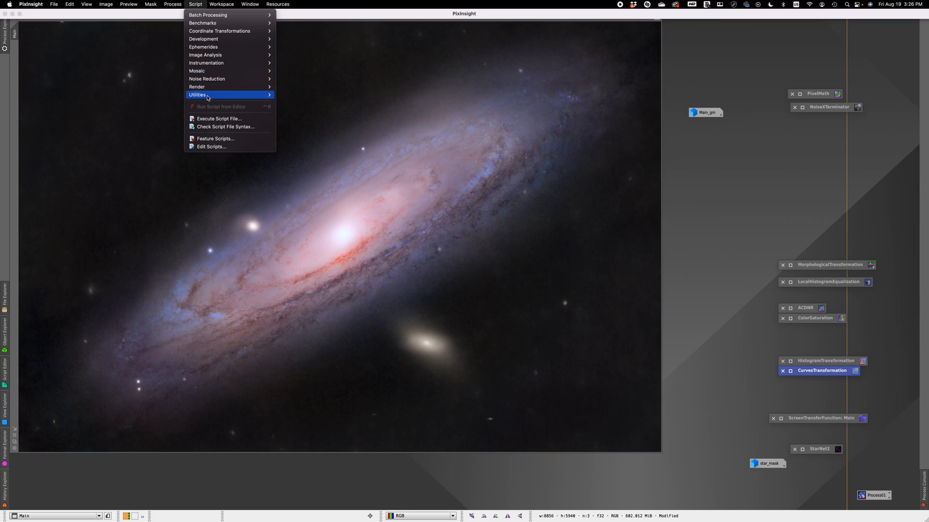
mouse_move(208, 96)
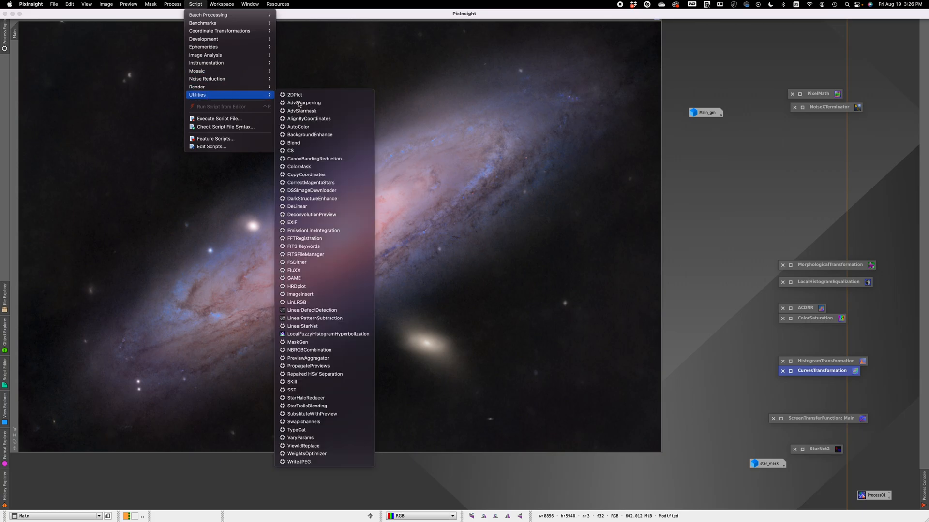
click(327, 199)
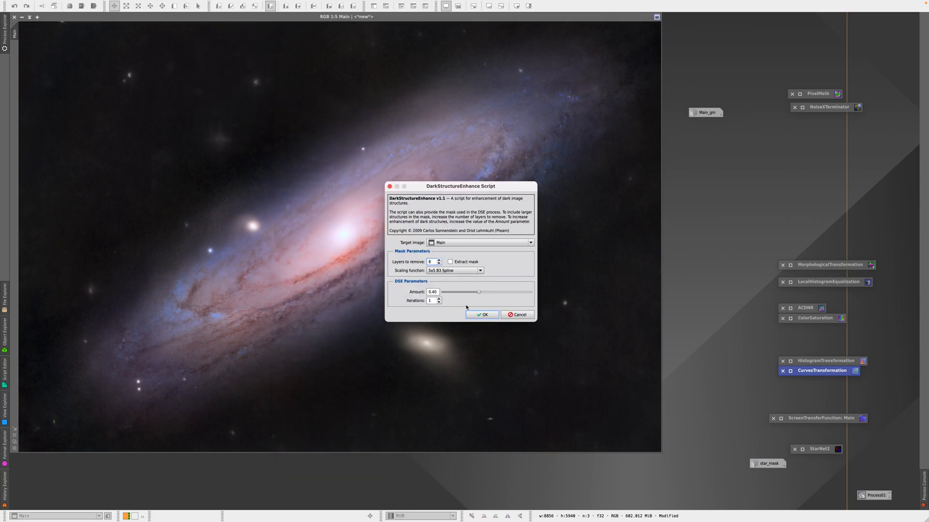
click(480, 316)
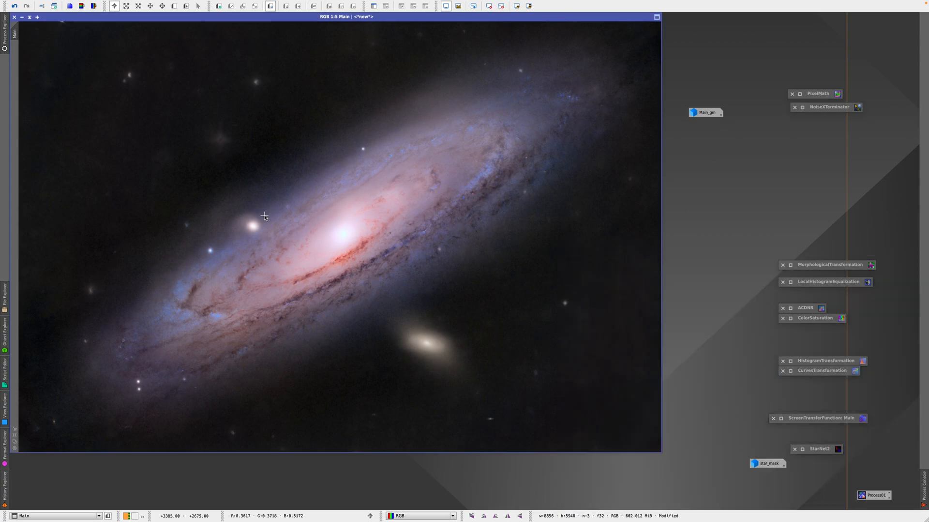
- Restore the star_mask image, move it aside, and bring Main to the front
double_click(765, 463)
drag(558, 84, 679, 58)
click(310, 112)
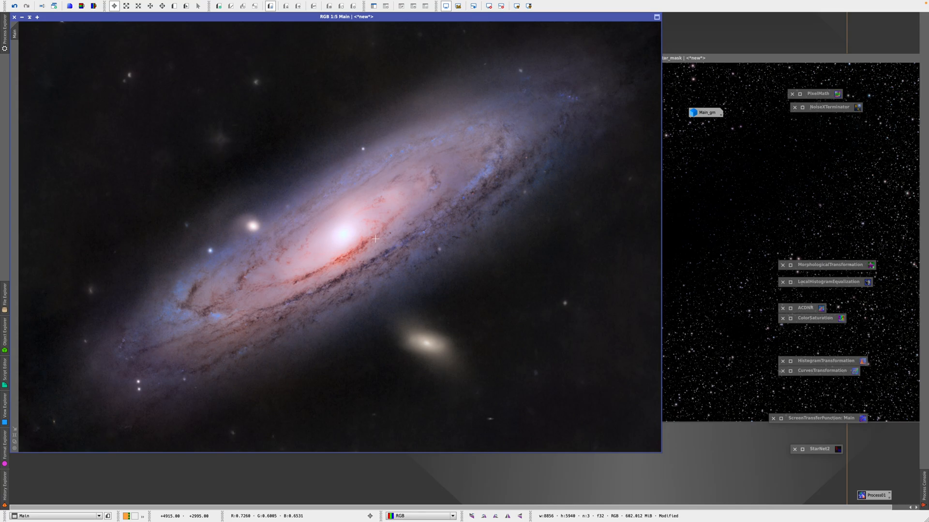
- Inspect the enhanced dust lanes in Main and save the image as Main m31.tif
scroll(349, 289, up, 2)
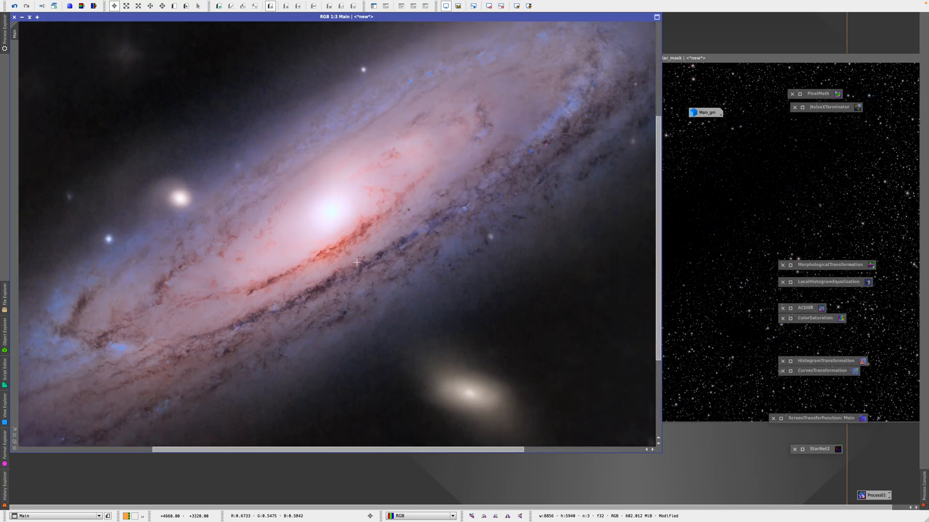
scroll(356, 262, down, 1)
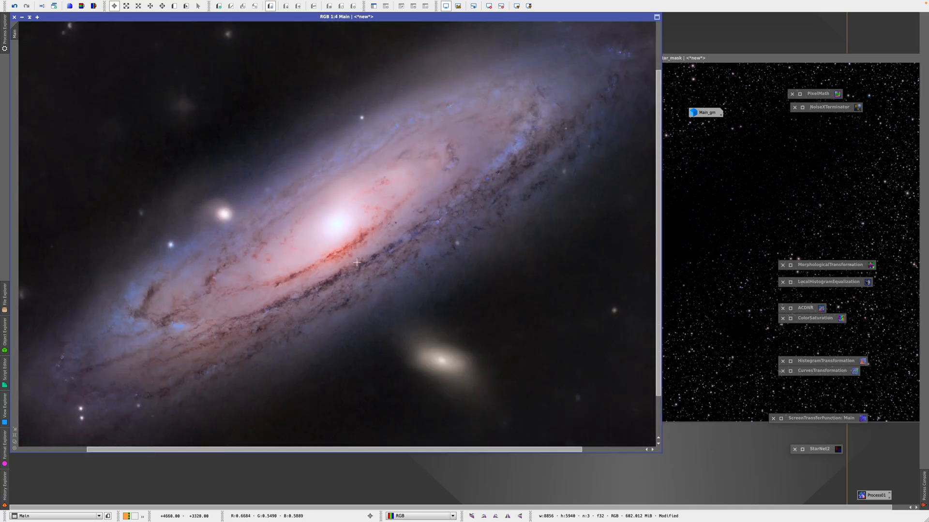
scroll(357, 262, down, 2)
scroll(357, 262, up, 1)
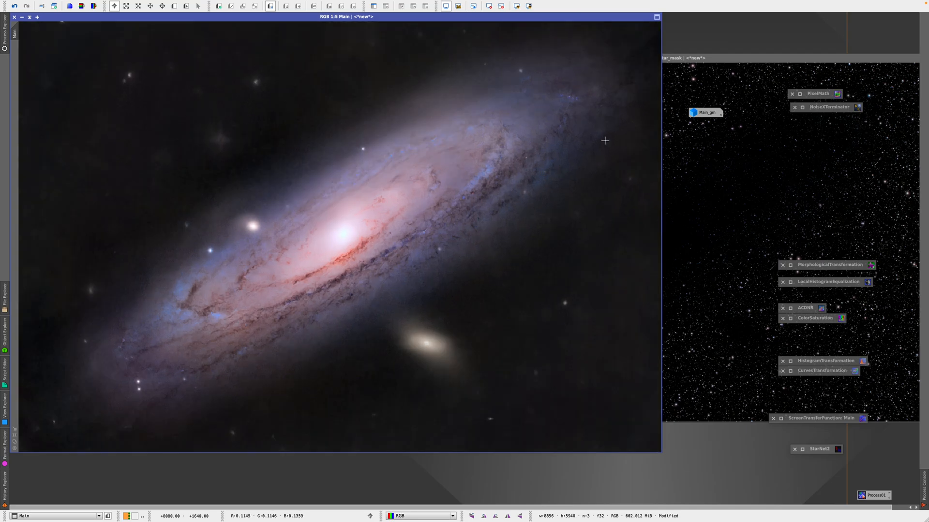
mouse_move(49, 2)
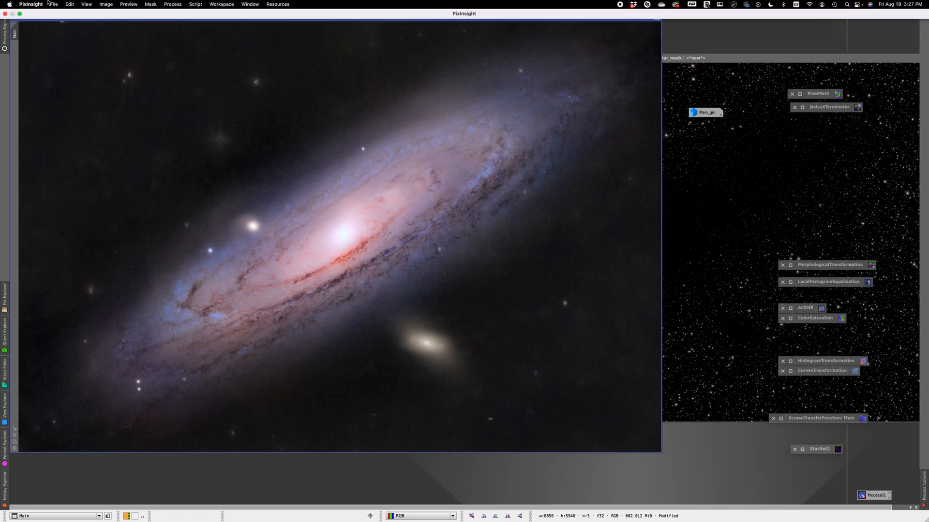
click(54, 5)
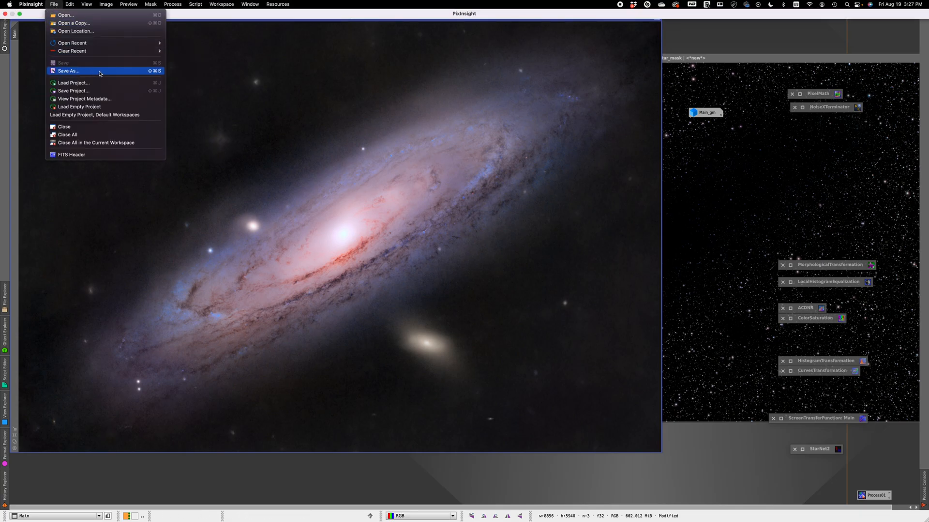
click(100, 72)
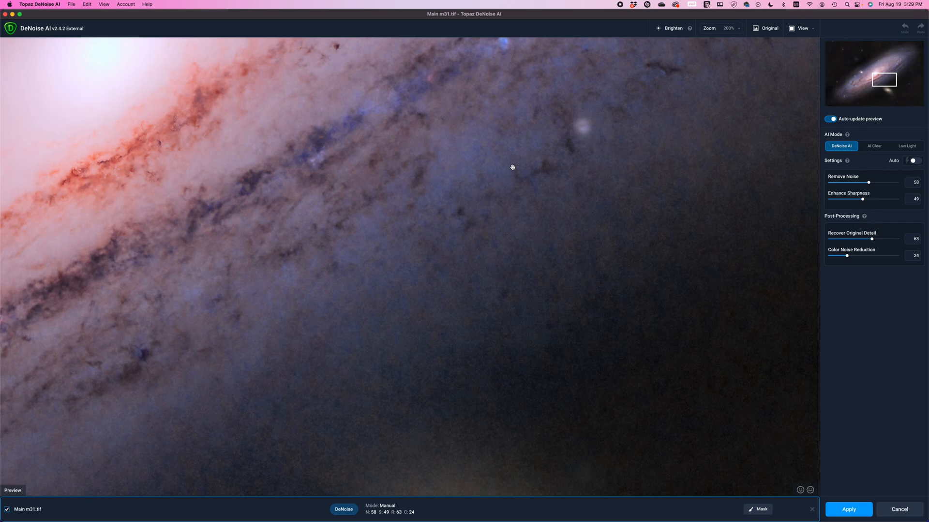
- Switch to Topaz DeNoise AI, compare the Main m31.tif preview with the original, and set Remove Noise to 79
click(409, 195)
click(409, 194)
click(409, 195)
click(637, 306)
click(532, 282)
click(130, 178)
click(191, 144)
click(543, 141)
click(381, 247)
click(177, 179)
click(126, 161)
click(571, 340)
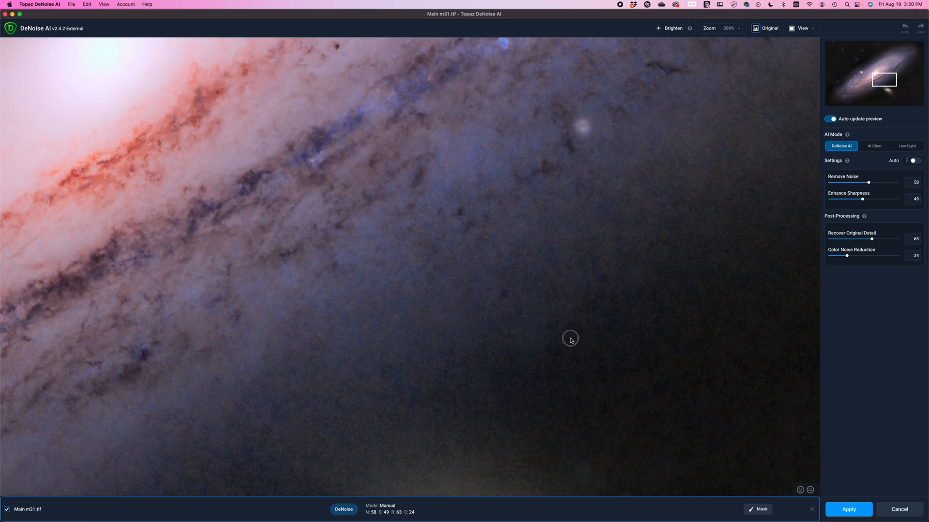
drag(870, 183, 882, 182)
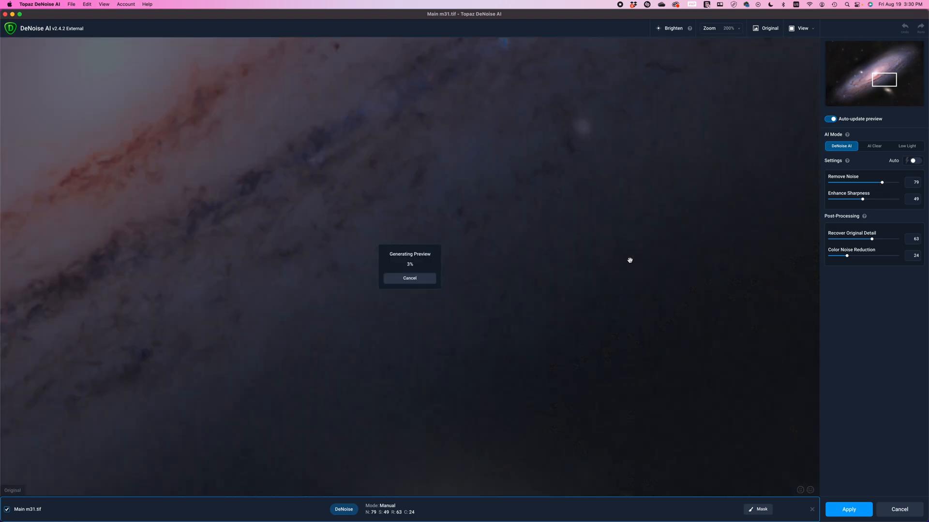
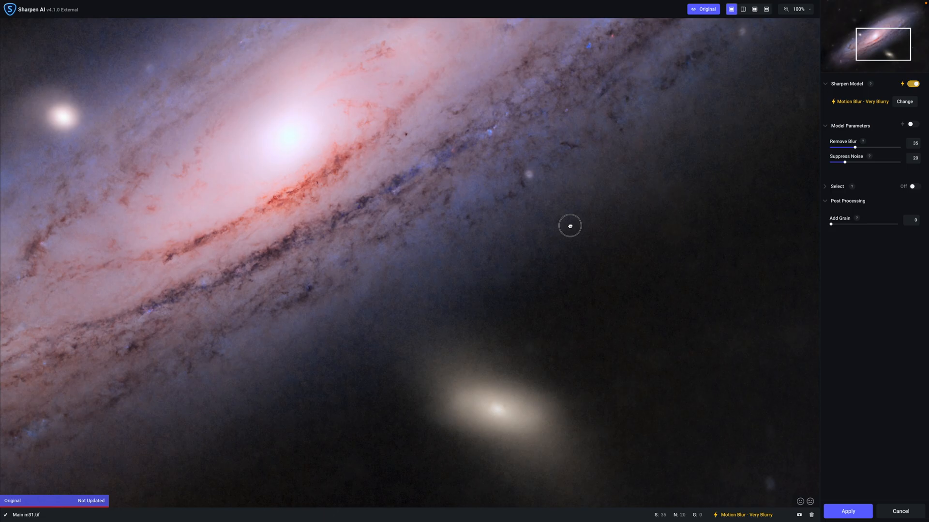
- Switch to Topaz Sharpen AI and compare the Motion Blur - Very Blurry preview with the original around the galaxy core at 200%
click(570, 226)
click(446, 217)
click(381, 208)
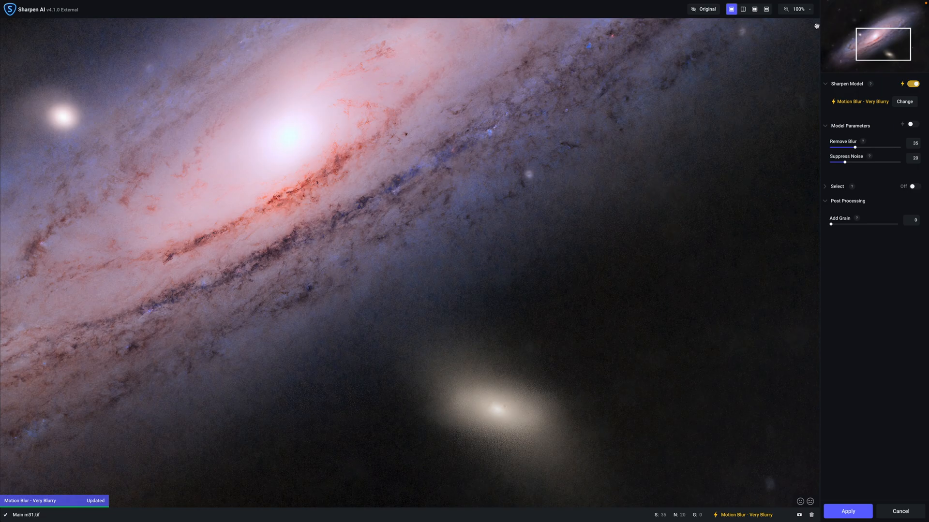
click(810, 11)
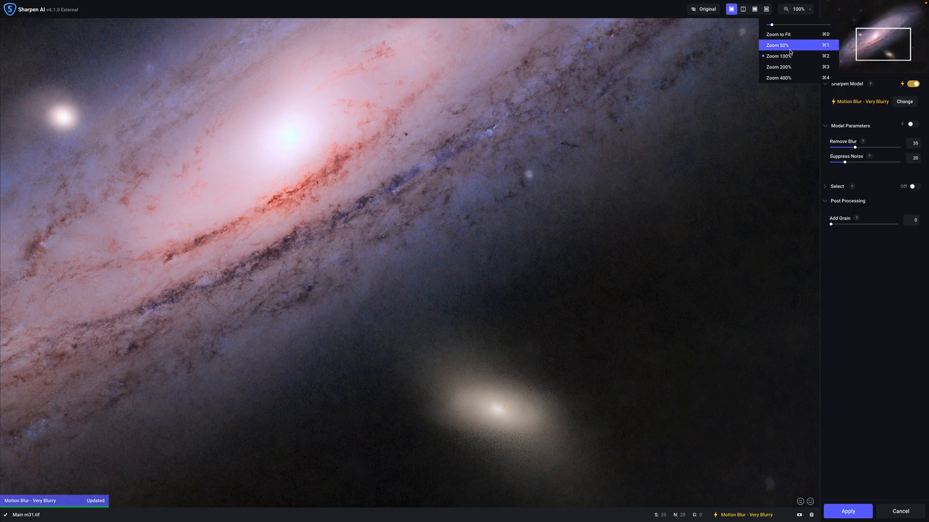
click(788, 68)
drag(883, 45, 875, 41)
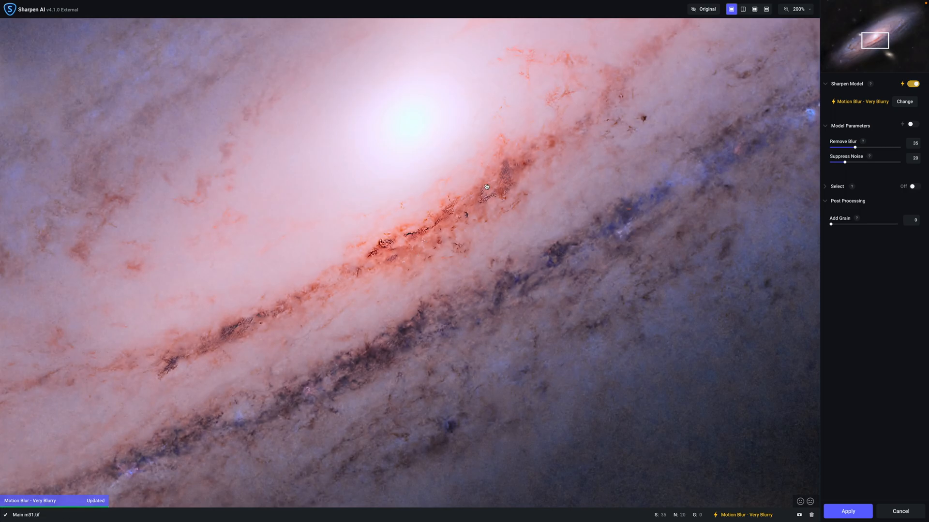
click(474, 230)
click(449, 233)
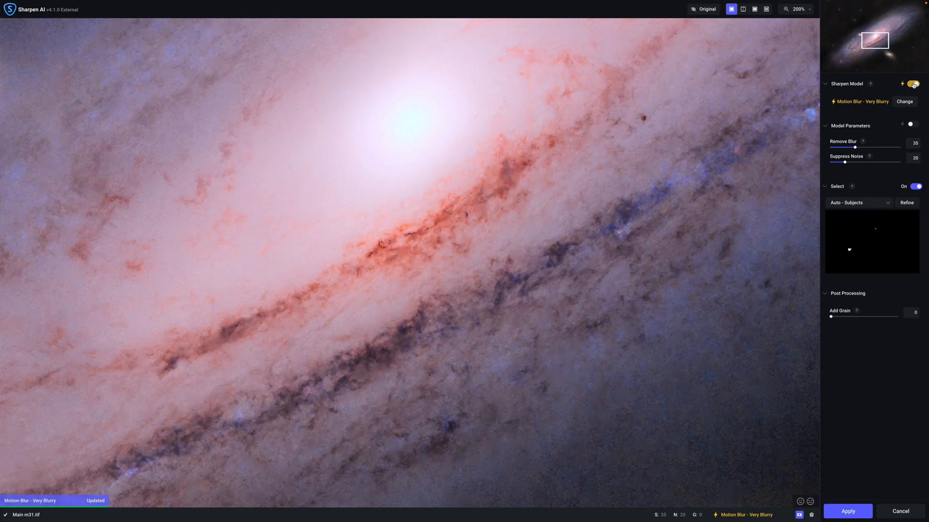
- Turn off automatic model selection, choose Too Soft - Very Blurry with Remove Blur 8 and Suppress Noise 16, and apply the sharpening
click(913, 84)
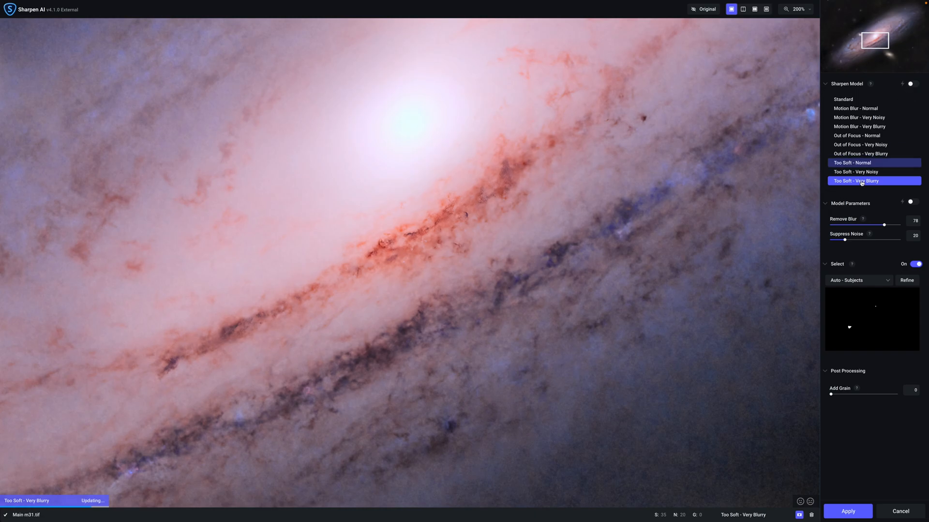
drag(884, 228, 842, 241)
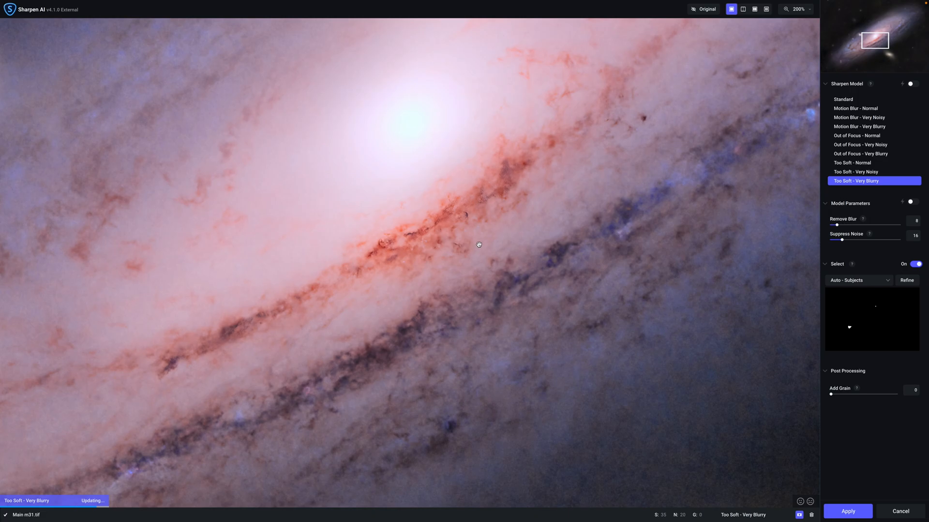
click(517, 228)
click(517, 228)
click(517, 228)
click(518, 228)
click(850, 511)
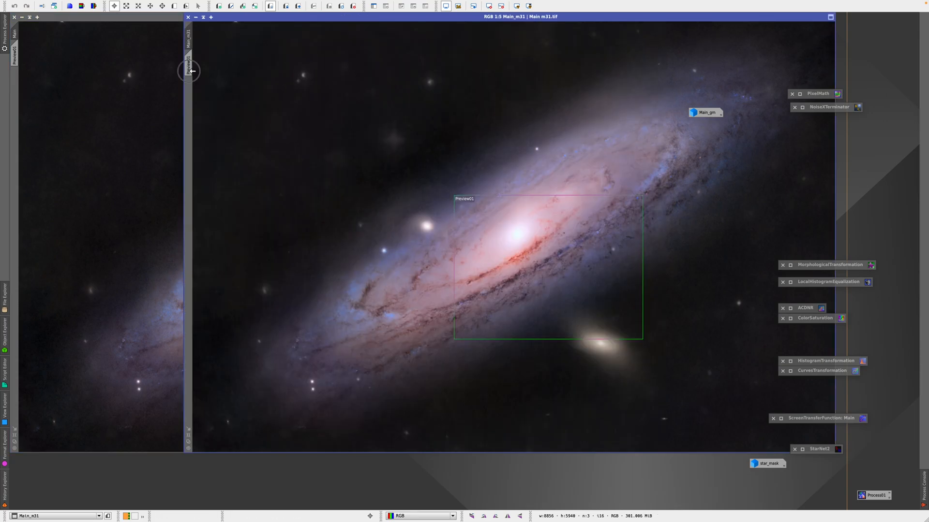
- Back in PixInsight, compare the galaxy core in Preview01 of Main_m31 with Preview01 of Main
click(189, 67)
click(17, 59)
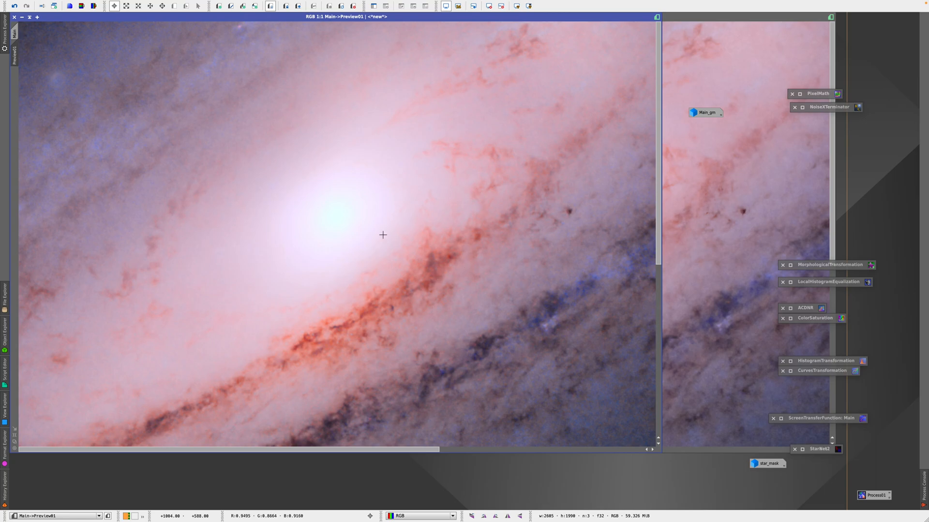
click(676, 265)
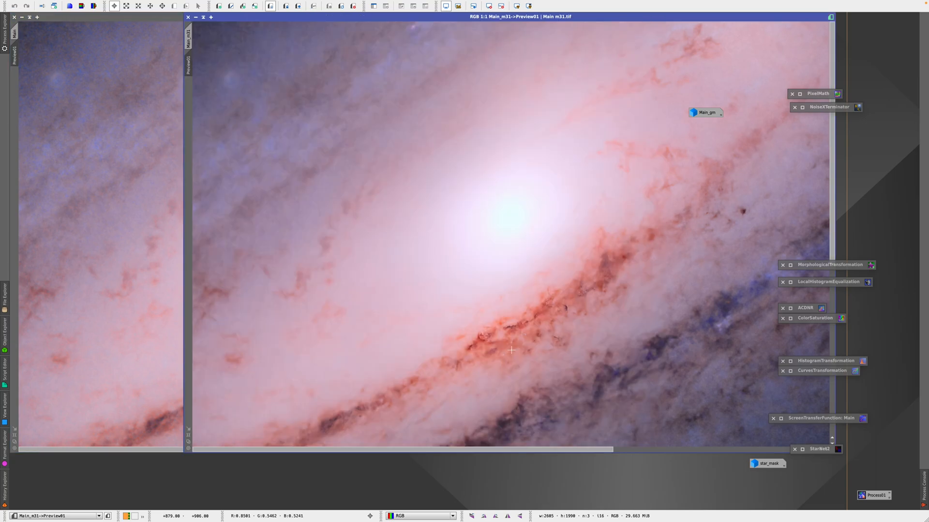
drag(830, 226, 832, 274)
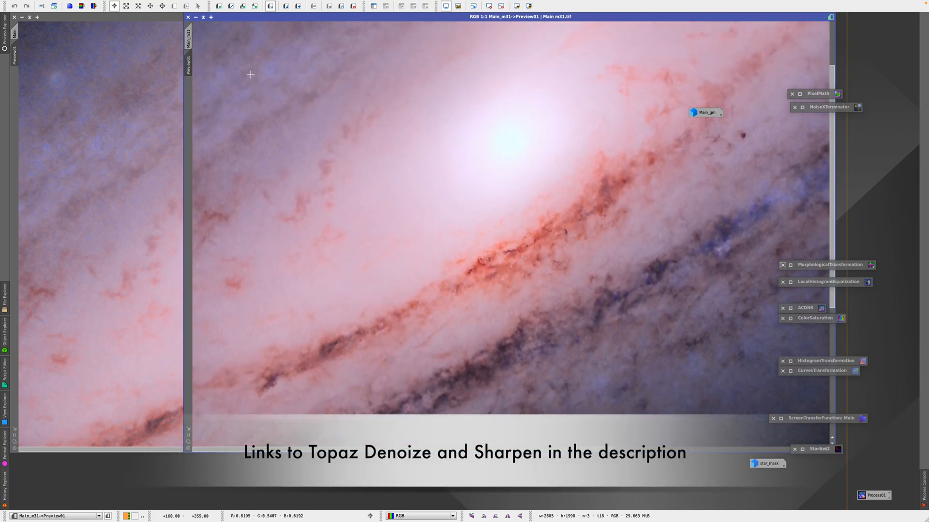
- Return to the full image views and delete Preview01 from both Main_m31 and Main
click(189, 41)
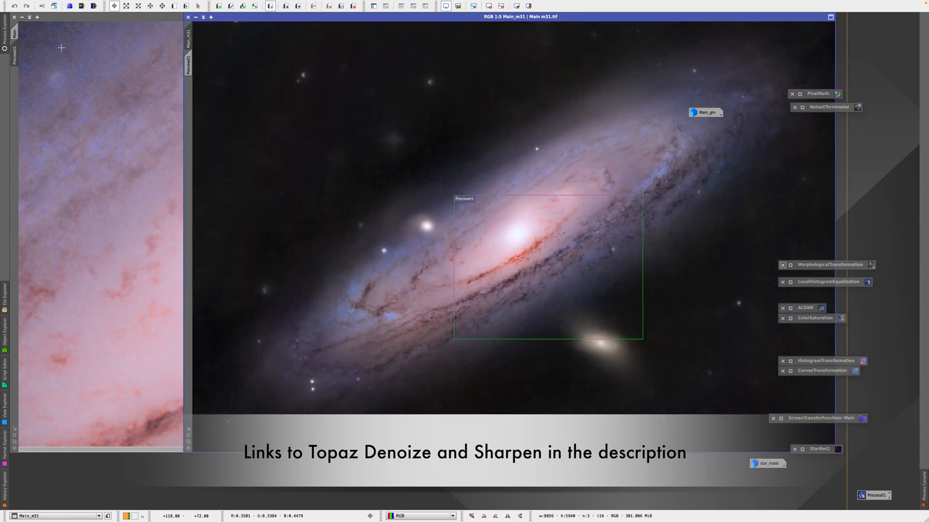
click(353, 7)
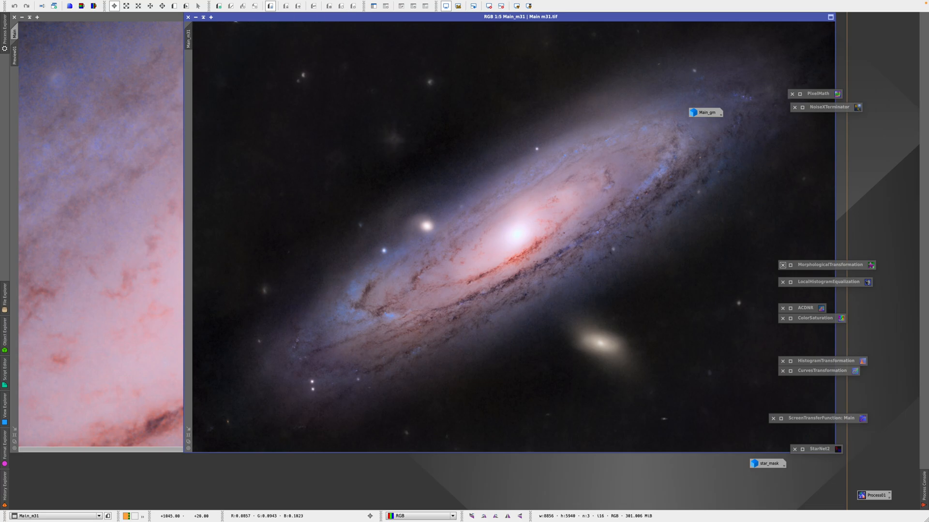
click(130, 56)
click(353, 6)
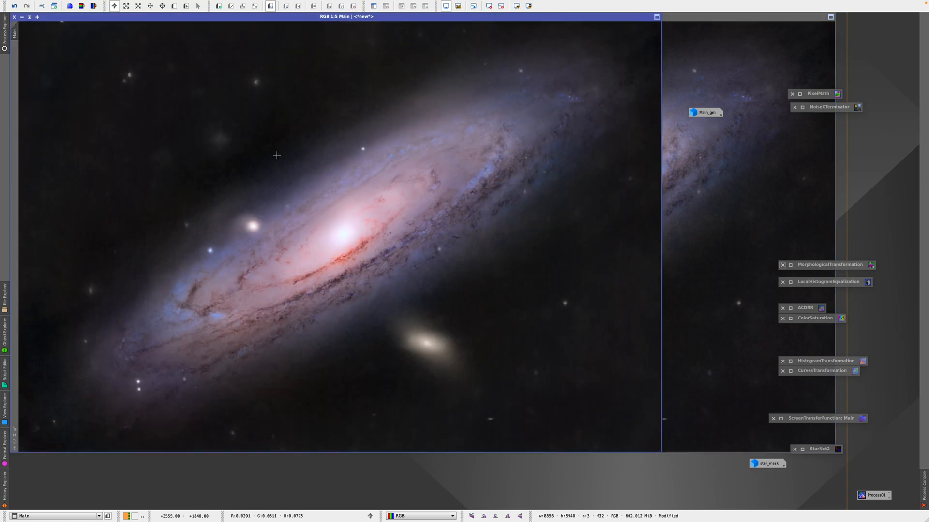
- Compare the two full images and close the old Main image without saving it
click(714, 186)
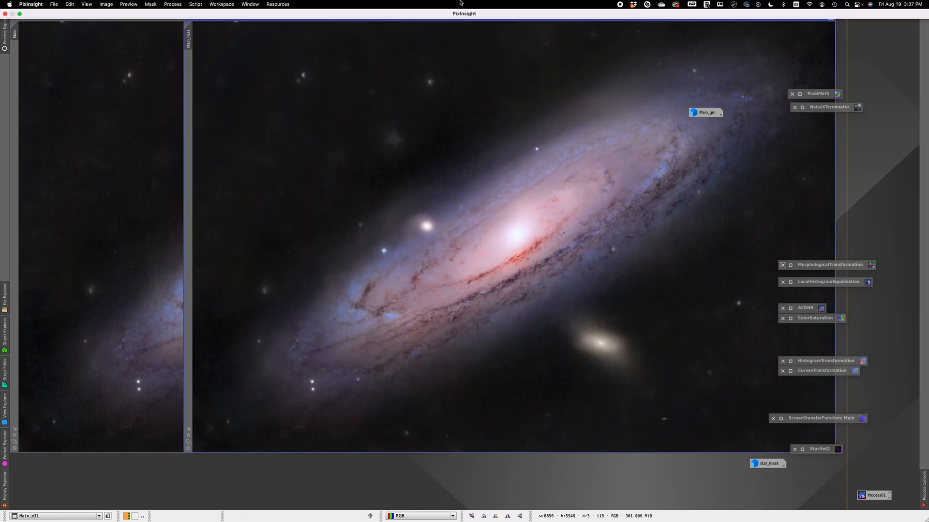
click(35, 21)
click(14, 17)
click(479, 279)
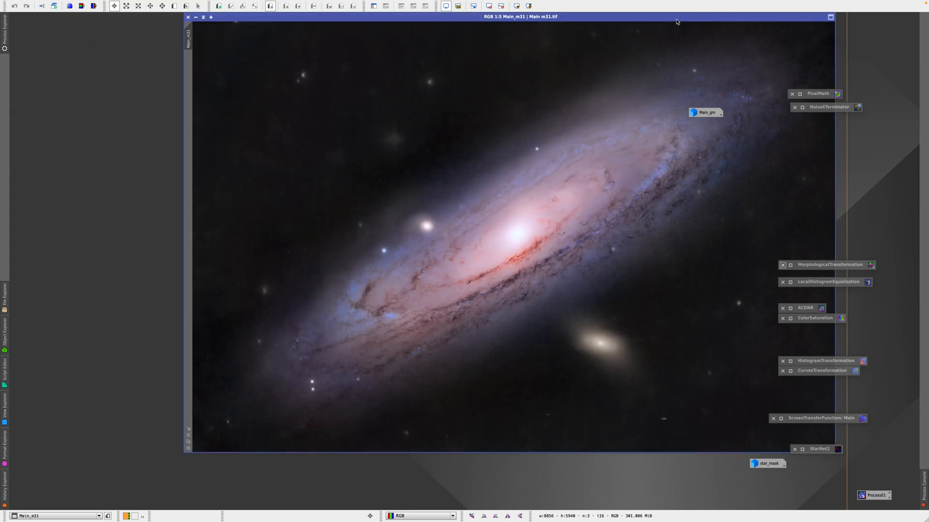
- Move the Main_m31 window into the old image's place and change its identifier to Main
drag(643, 44, 490, 18)
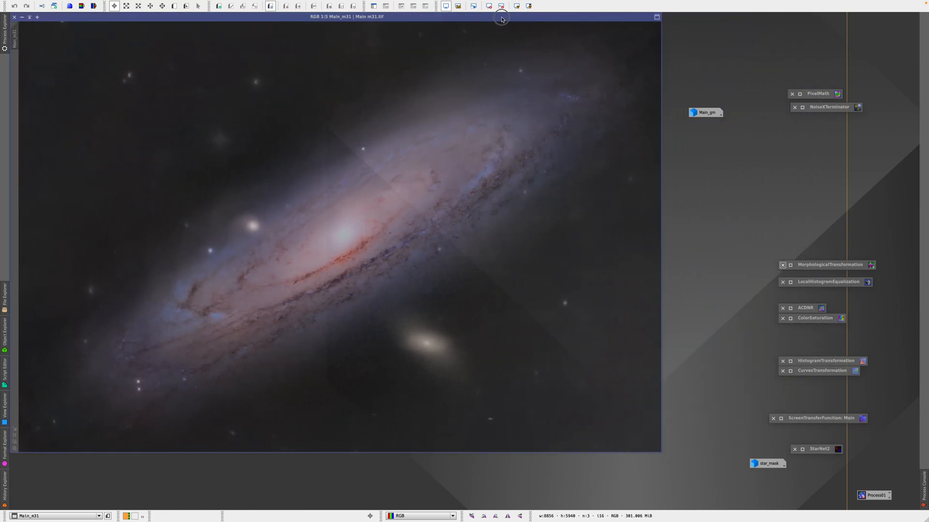
right_click(436, 124)
click(468, 151)
text(Main)
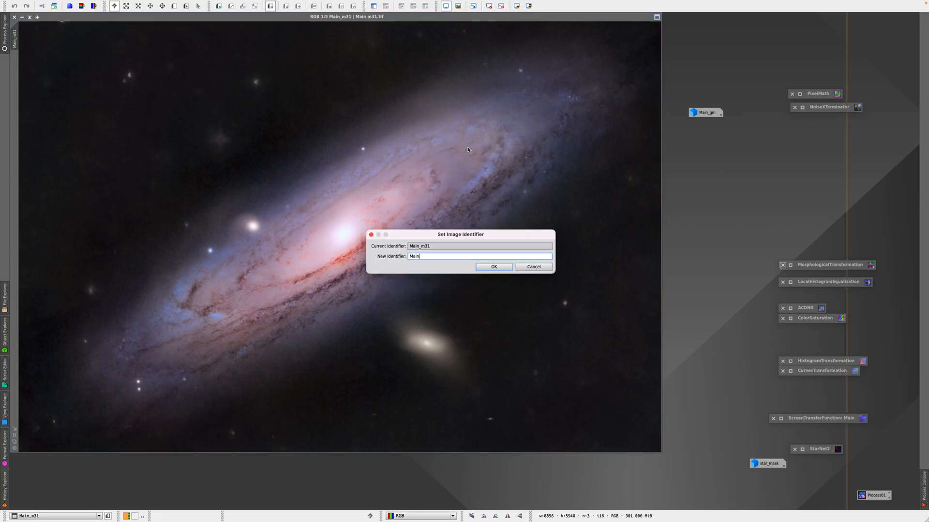
key(Return)
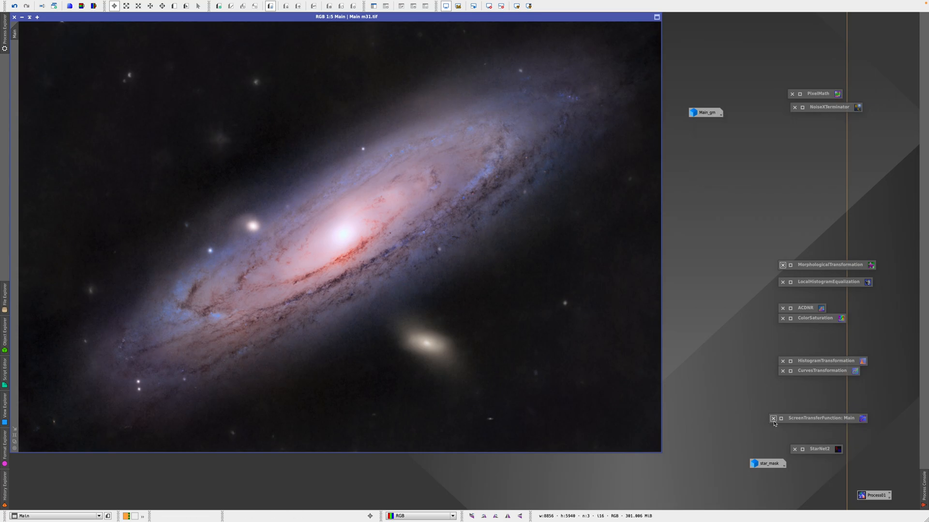
- Preview CurvesTransformation on Main with an RGB/K anchor at 0.75753/0.75236 and a slightly lowered shadow point at 0.09613/0.08491
click(793, 372)
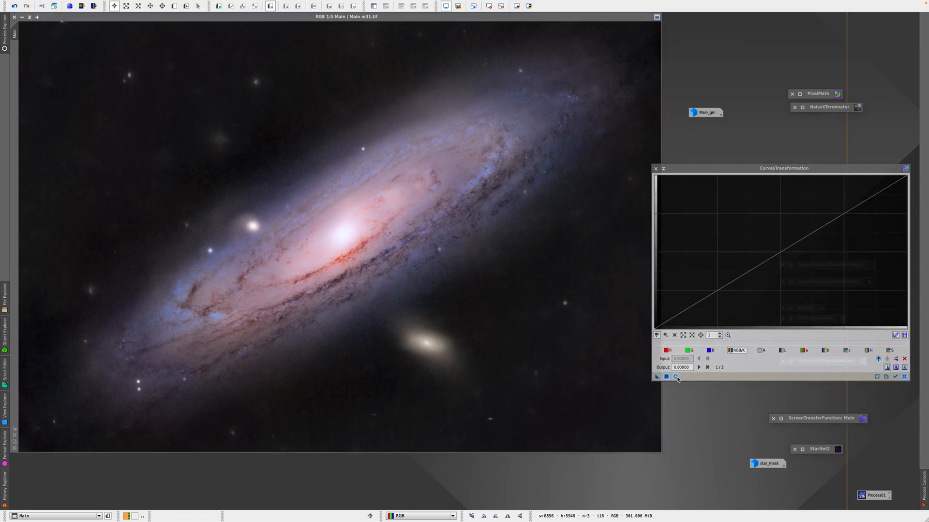
click(676, 376)
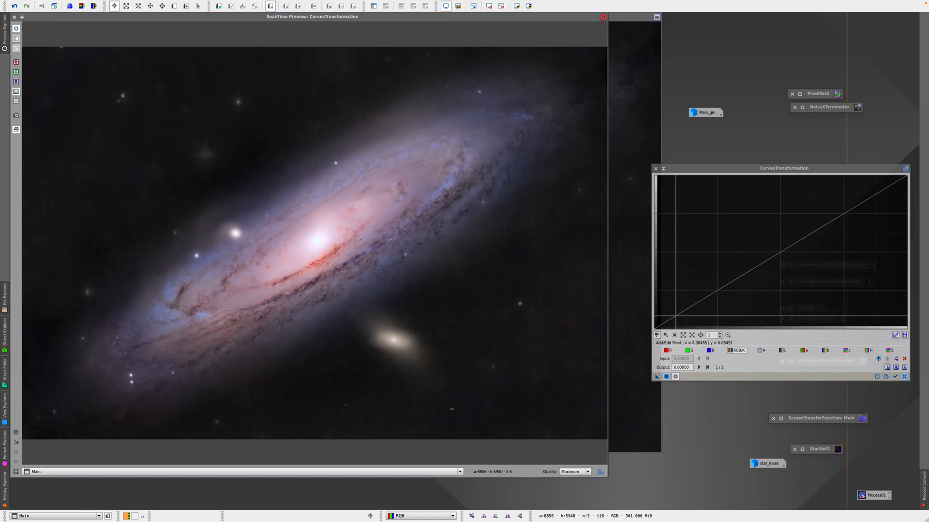
click(845, 213)
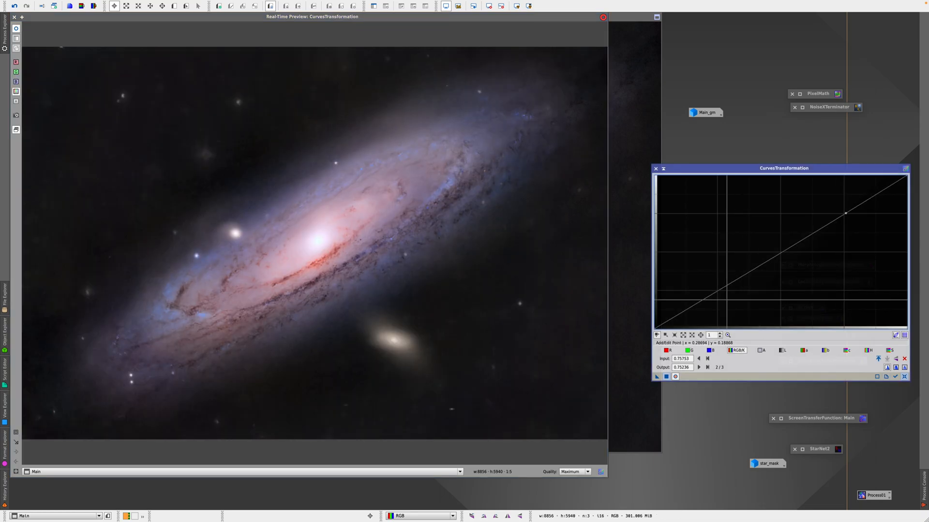
click(676, 313)
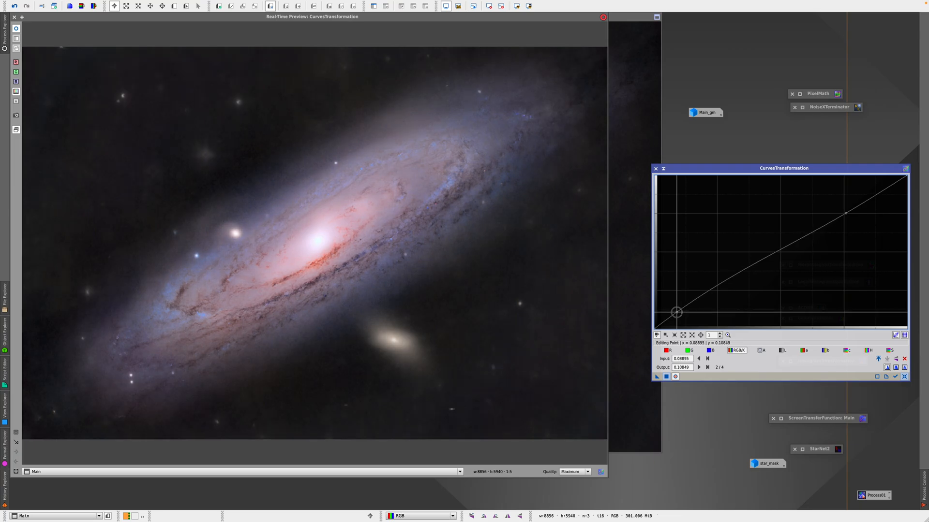
drag(676, 312, 680, 317)
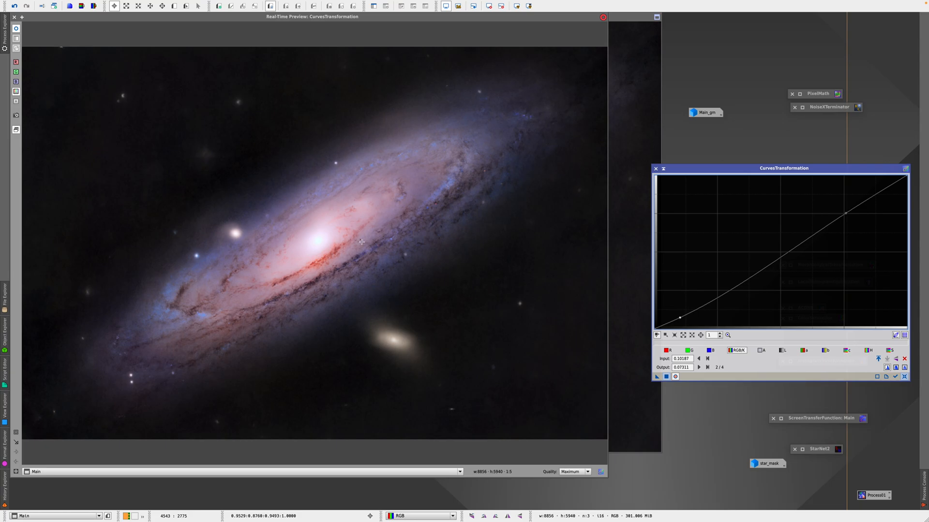
drag(679, 317, 678, 316)
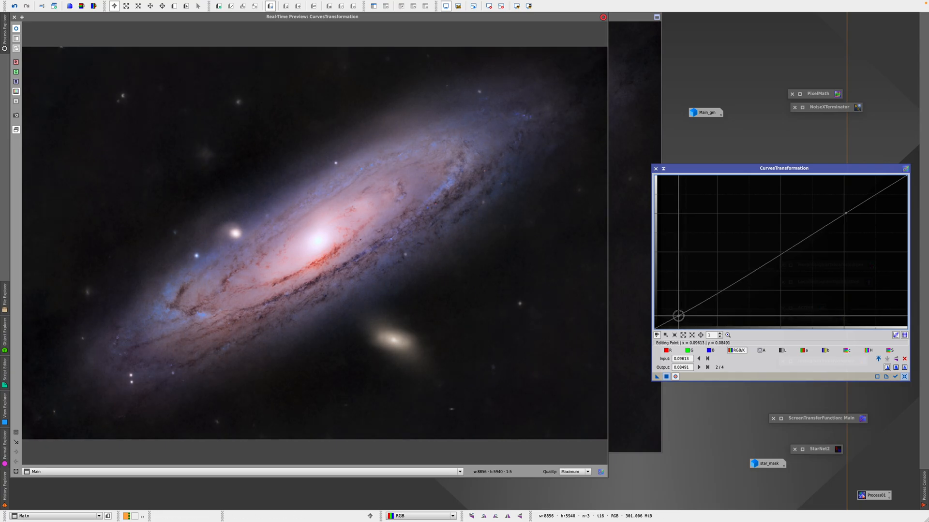
- Apply the curve to Main and close the real-time preview and CurvesTransformation
click(666, 376)
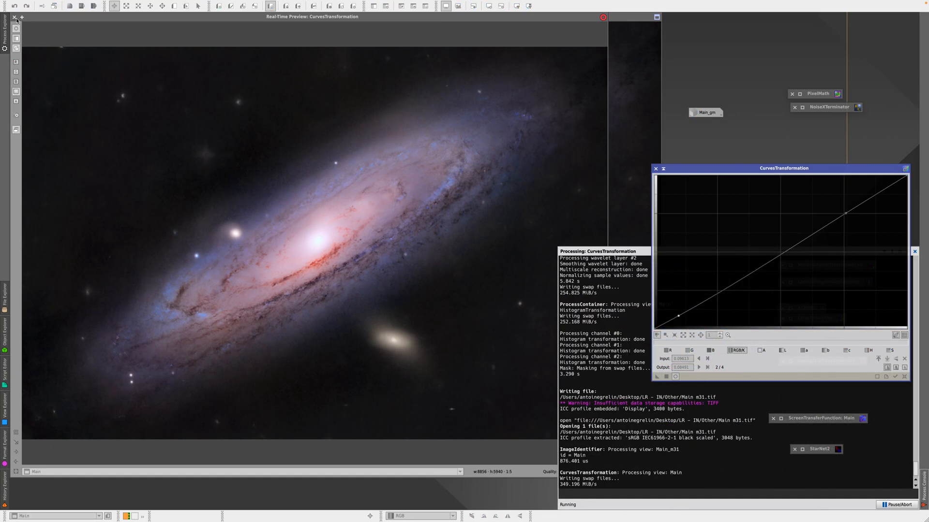
click(14, 18)
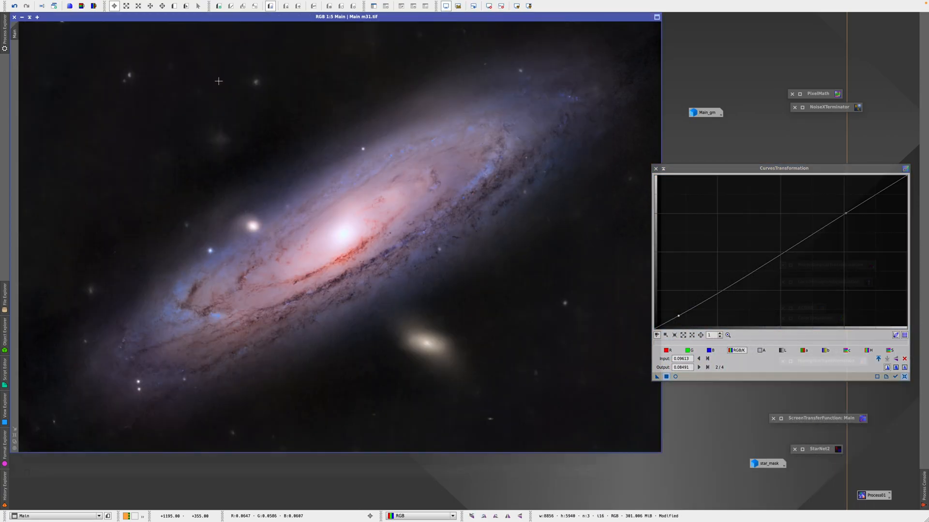
click(655, 169)
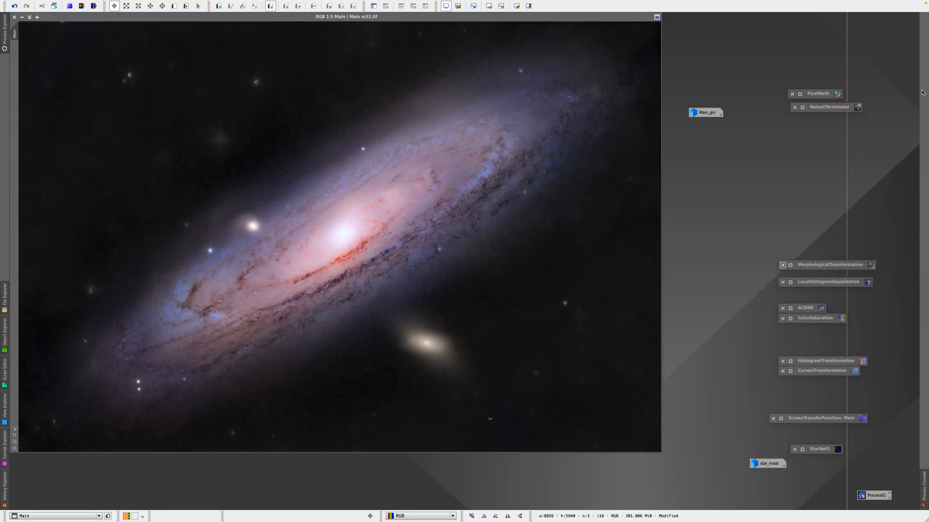
- Recombine the stars with the galaxy in PixelMath, using the single RGB/K expression Main+star_mask, as a new image
double_click(812, 95)
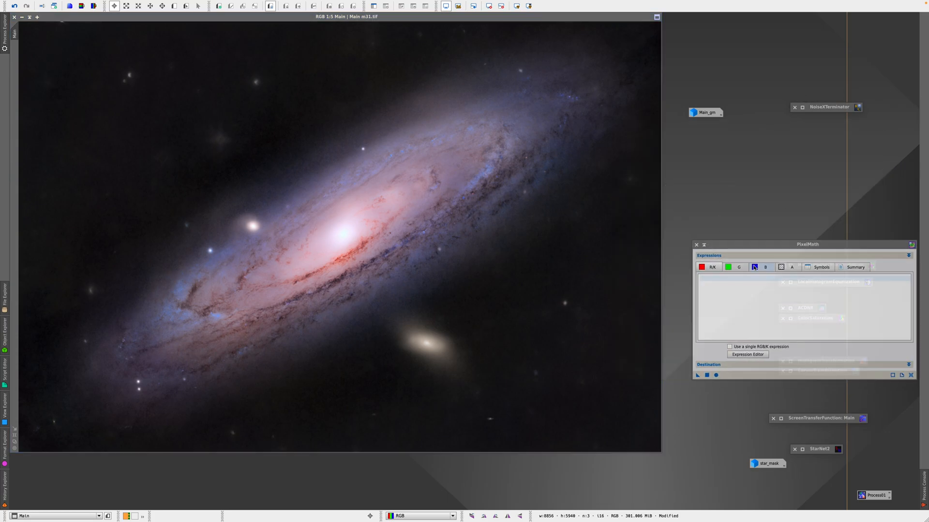
click(734, 348)
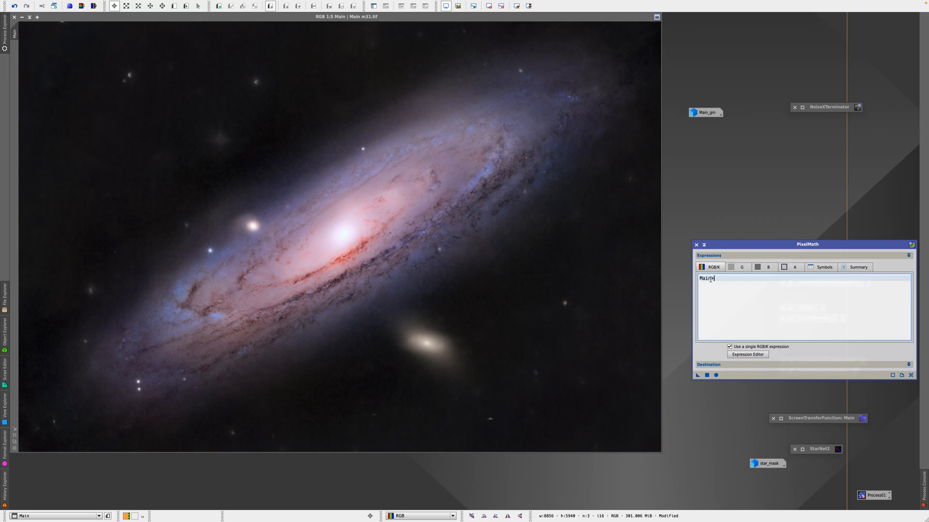
text(star_mask)
drag(698, 374, 437, 286)
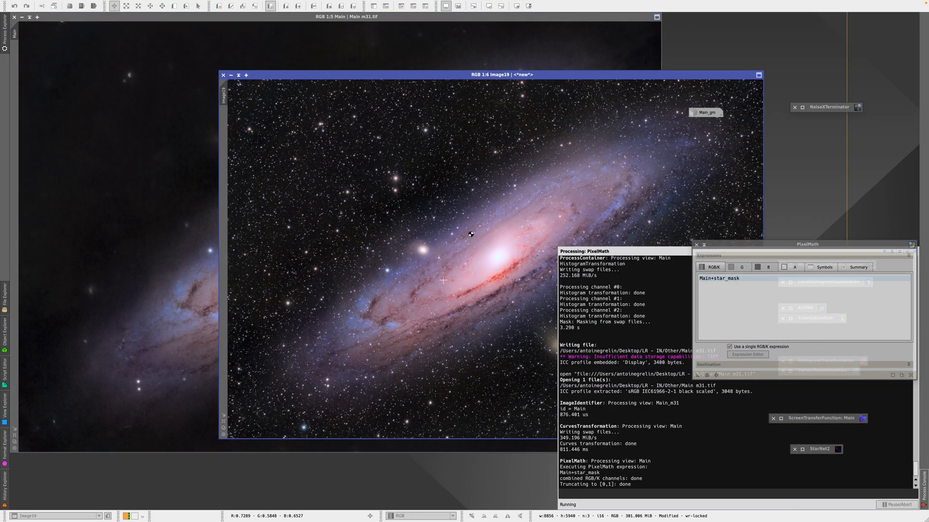
- Enlarge the recombined image to 1:5, place it over Main and collapse PixelMath
drag(476, 76, 320, 35)
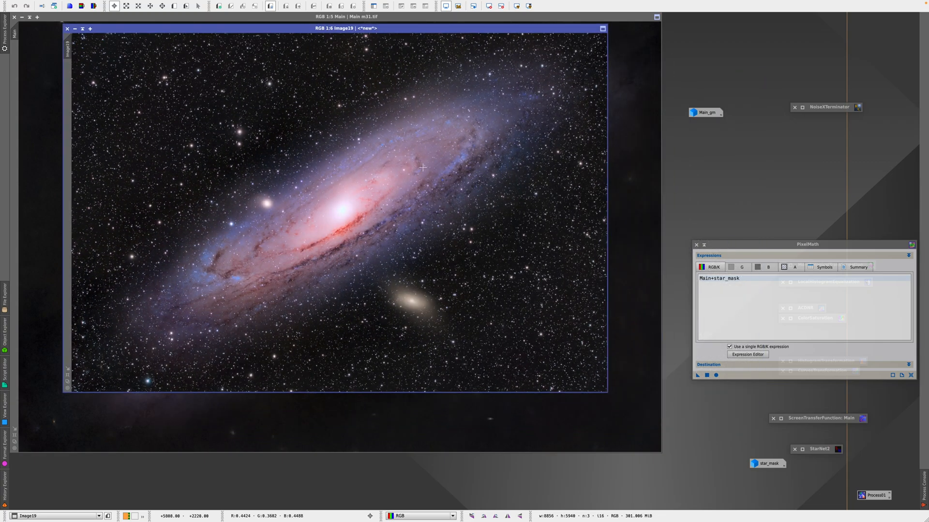
click(68, 377)
drag(285, 30, 261, 18)
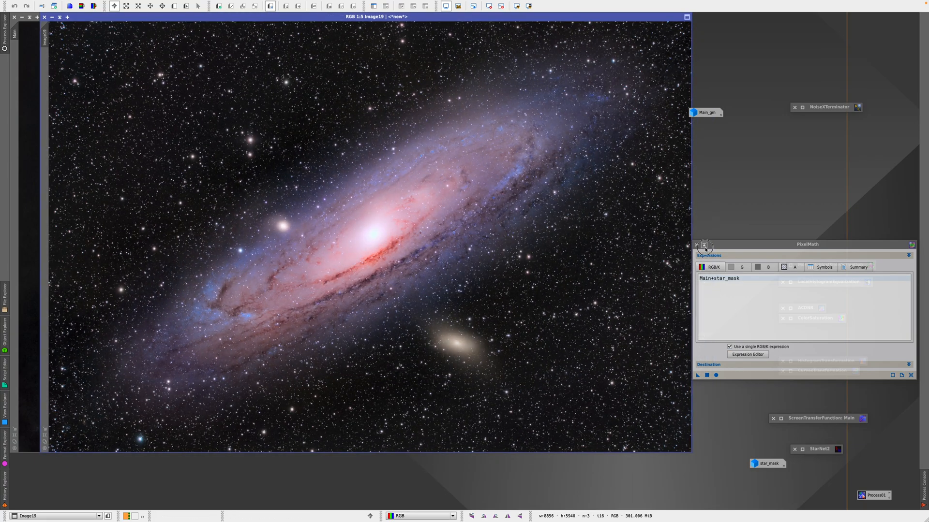
click(704, 245)
- Apply star_mask as a mask to Image19, hide the red mask overlay and minimize star_mask
double_click(754, 463)
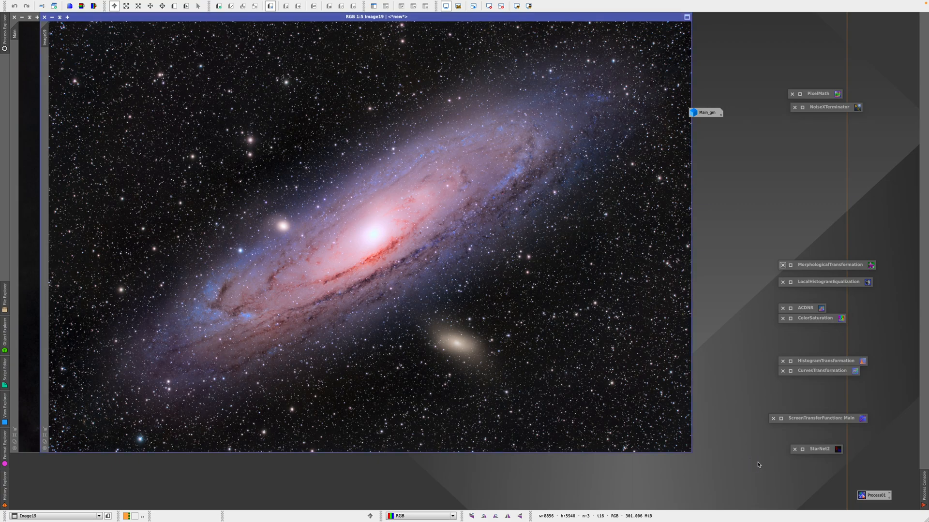
drag(347, 87, 46, 132)
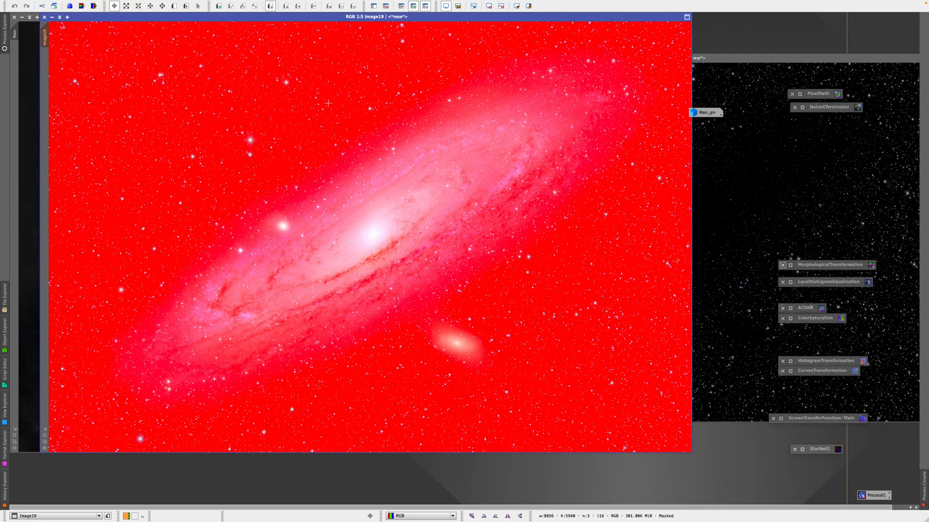
click(425, 6)
click(837, 177)
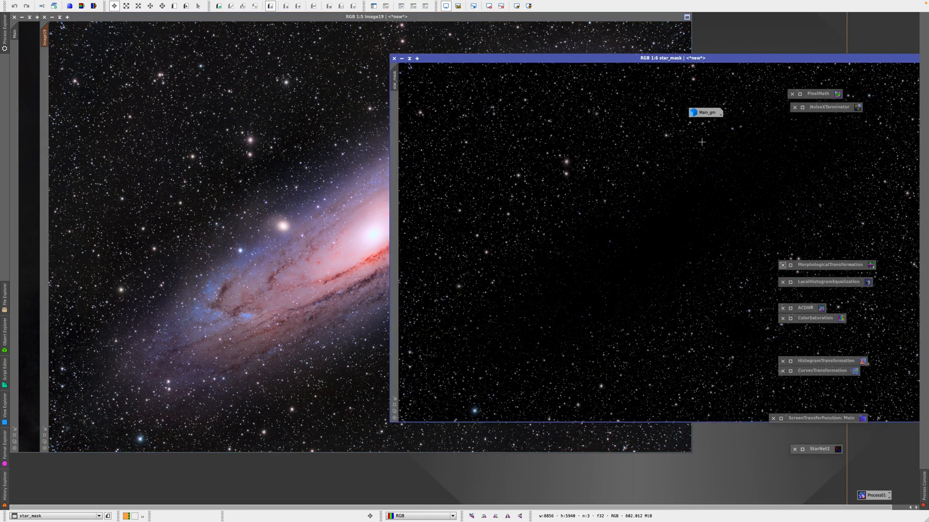
click(401, 58)
- Reduce the stars in Image19 by applying MorphologicalTransformation twice with Erosion (Minimum) at amount 1.00
double_click(822, 266)
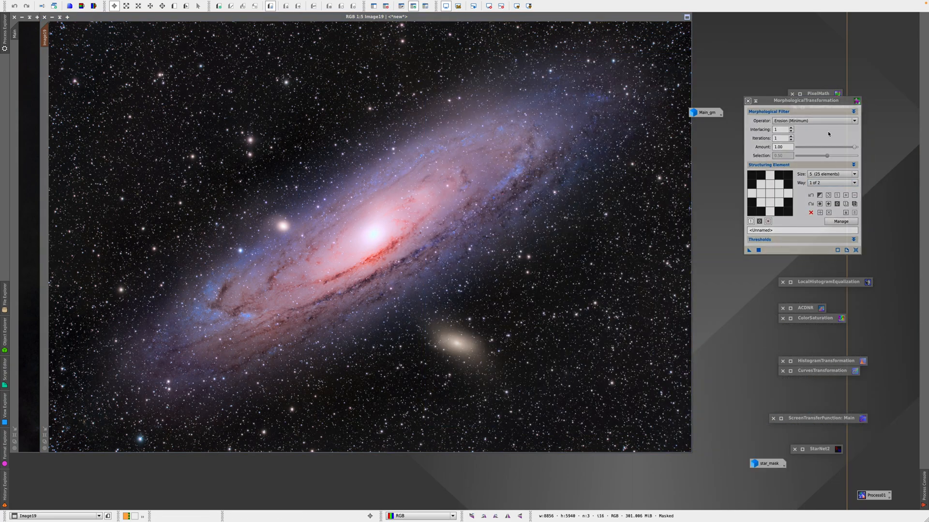
drag(805, 101, 803, 104)
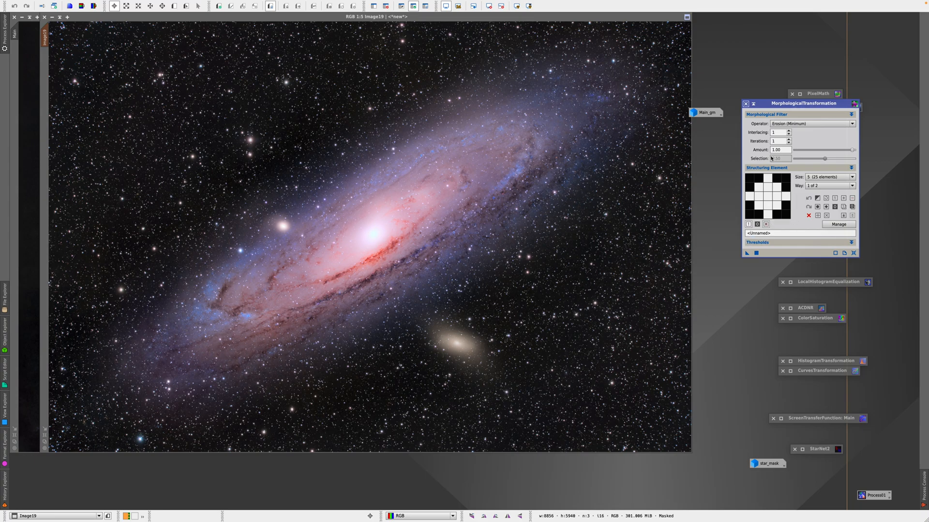
click(757, 253)
click(756, 253)
click(754, 104)
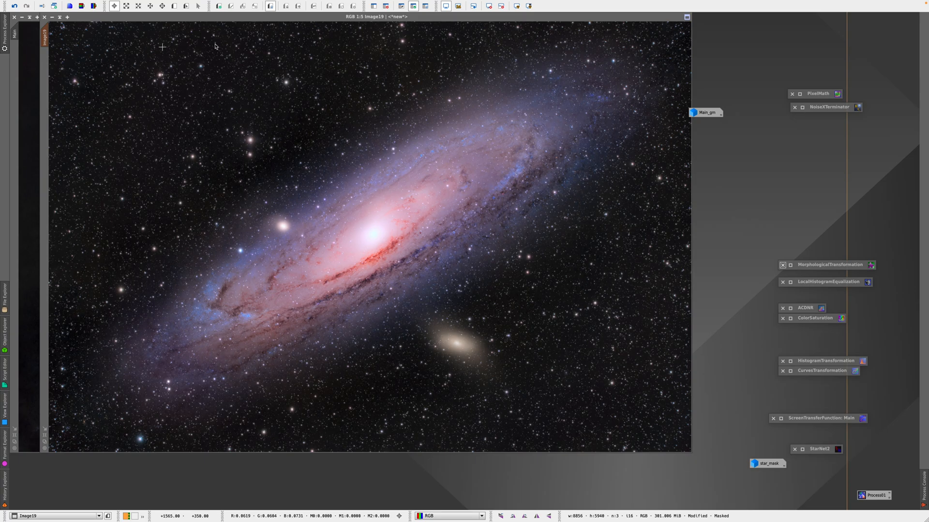
- Preview HistogramTransformation on star_mask with shadows at about 0.18 and midtones at about 0.63 to dim the stars
click(22, 41)
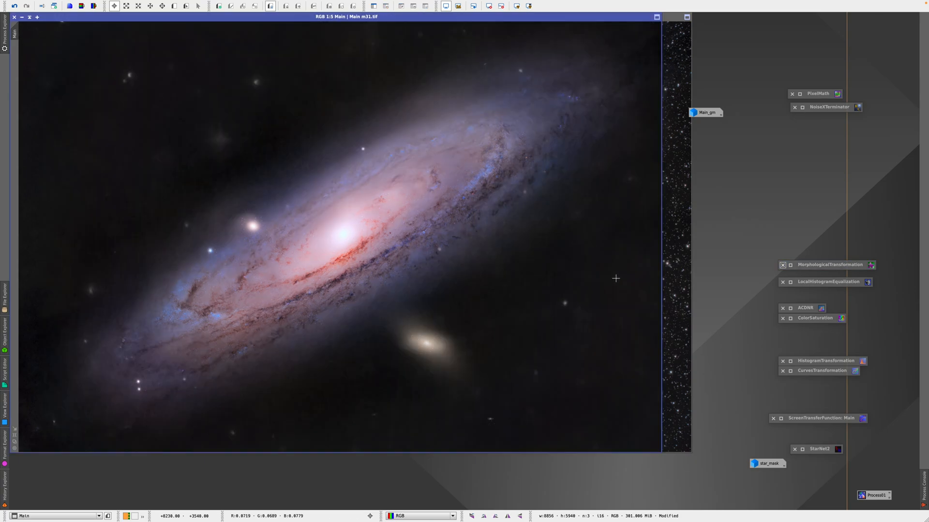
double_click(767, 465)
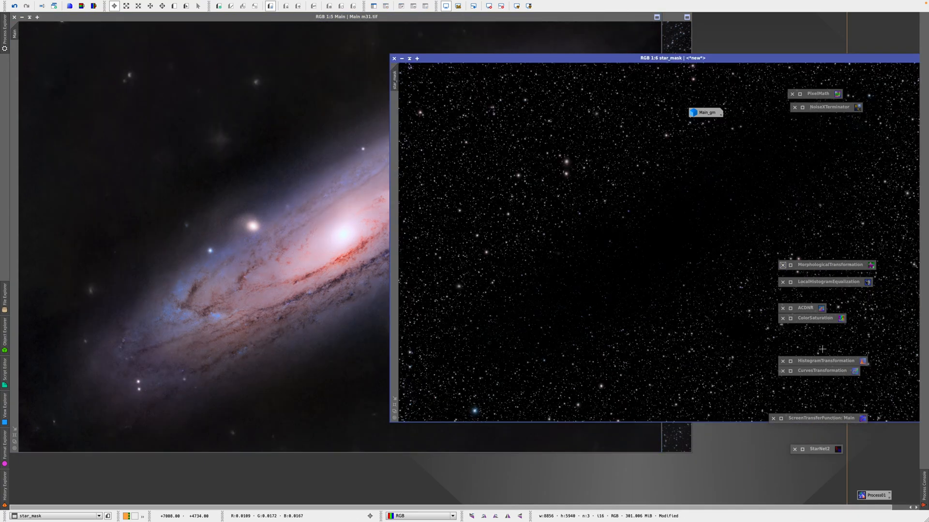
double_click(792, 363)
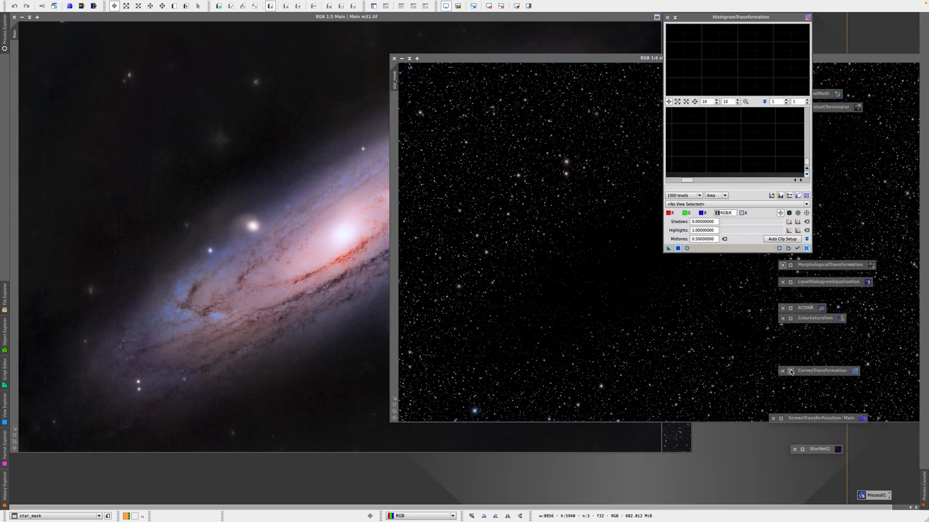
click(687, 249)
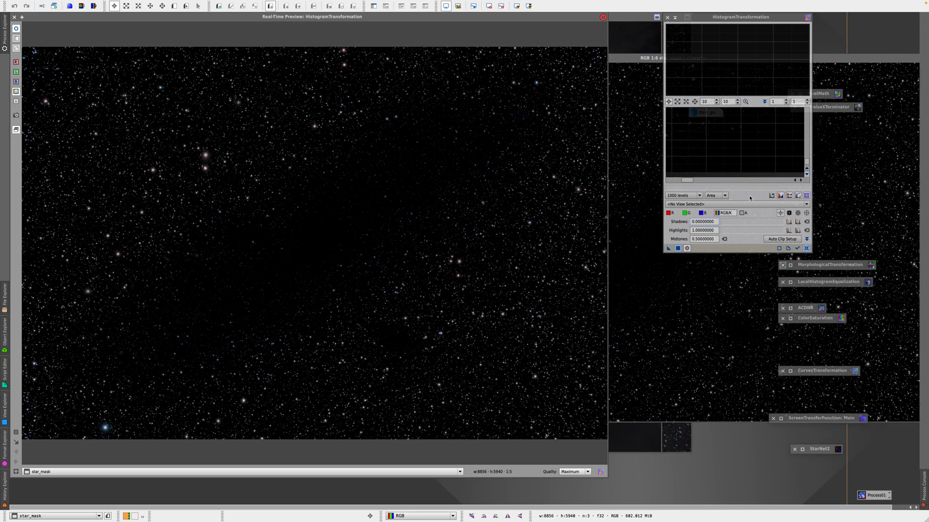
drag(674, 185, 704, 182)
drag(759, 182, 769, 185)
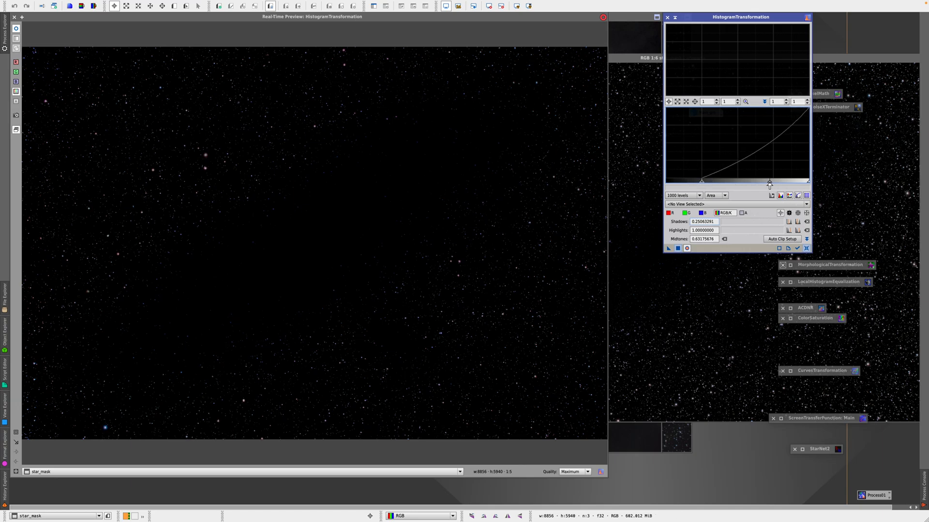
drag(702, 183, 691, 182)
- Close the real-time preview, apply the histogram adjustment to star_mask and collapse HistogramTransformation
click(14, 17)
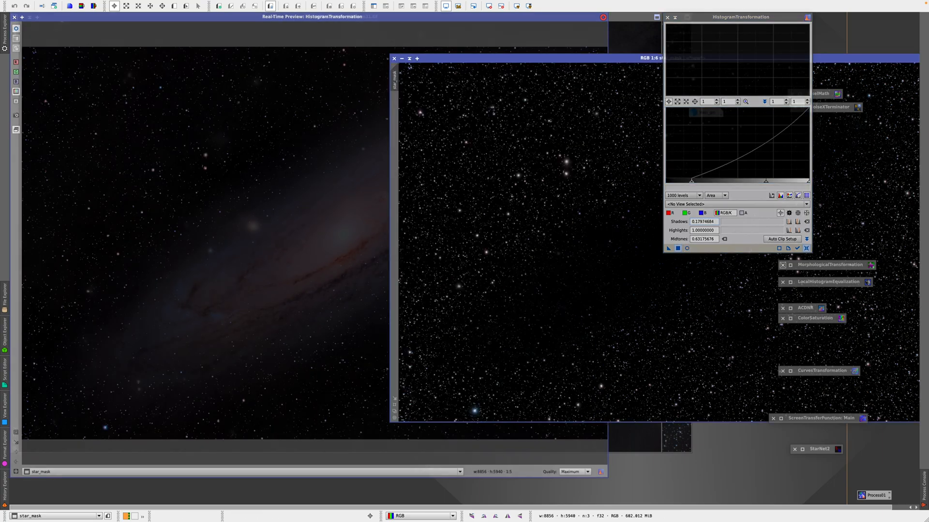
drag(668, 248, 490, 197)
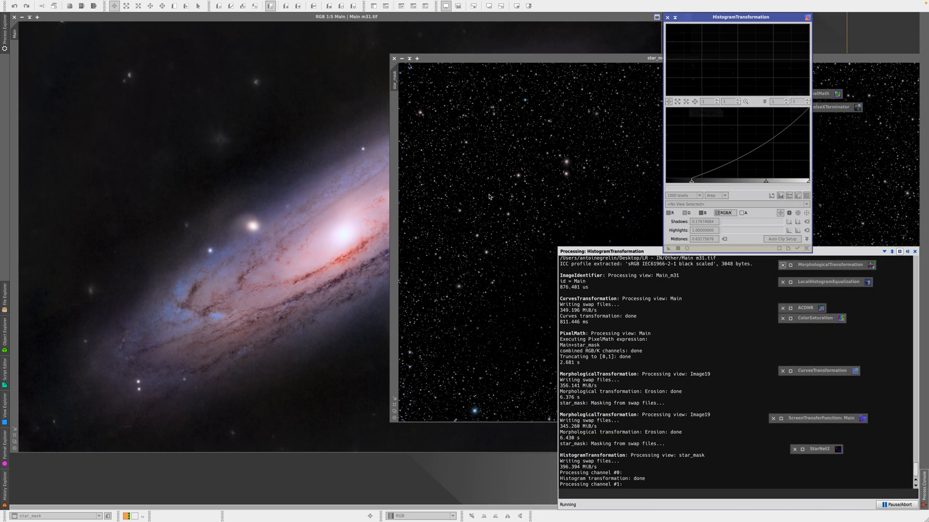
click(674, 18)
- Run the PixelMath expression Main+star_mask again with the dimmed stars and arrange the new image for comparison with Image19
click(799, 94)
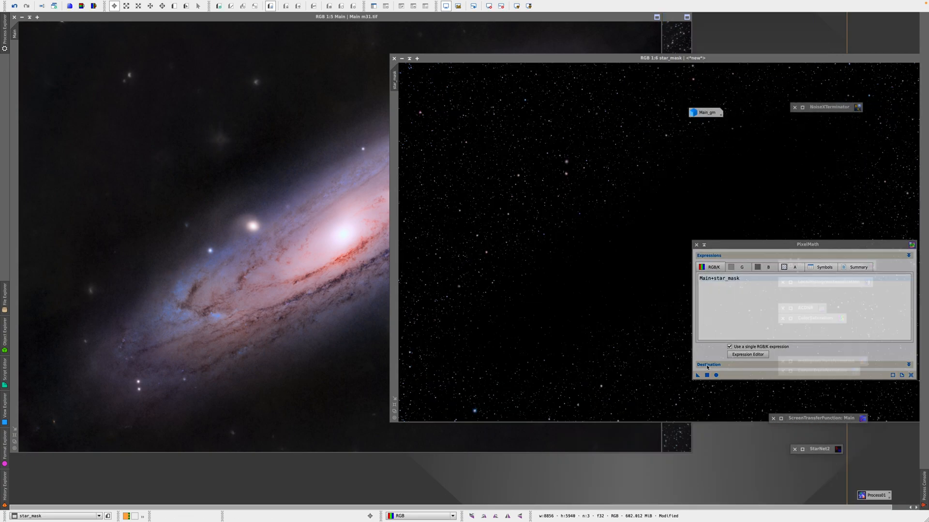
drag(699, 376, 309, 220)
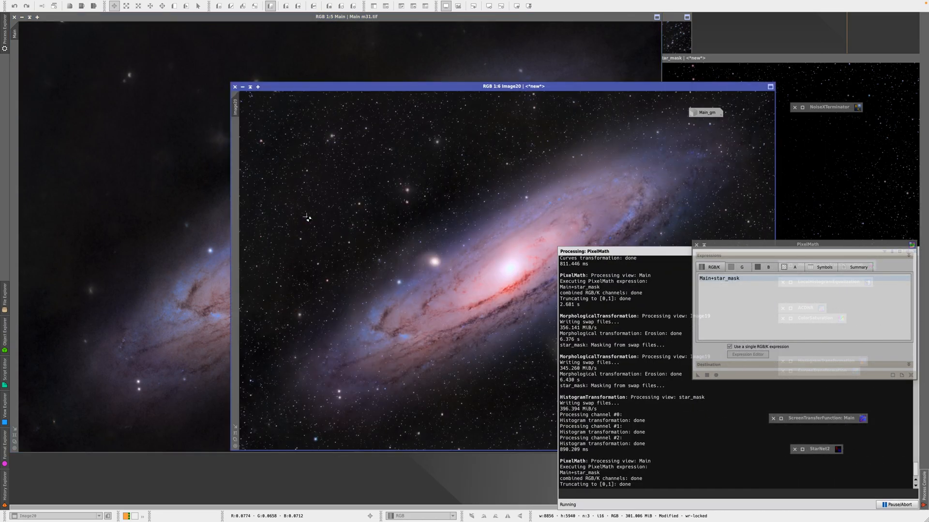
drag(608, 89, 524, 56)
click(676, 36)
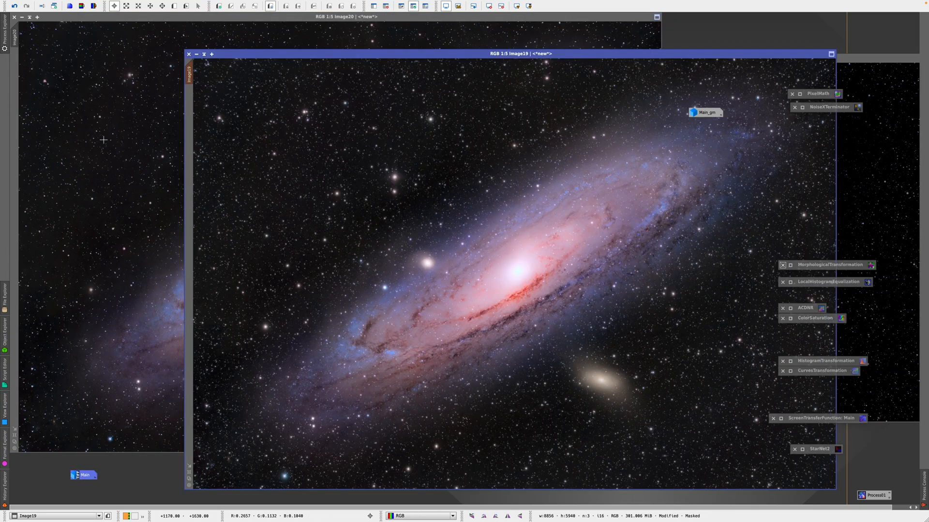
- Compare the stars in Image20 and Image19, and close Image19
click(103, 139)
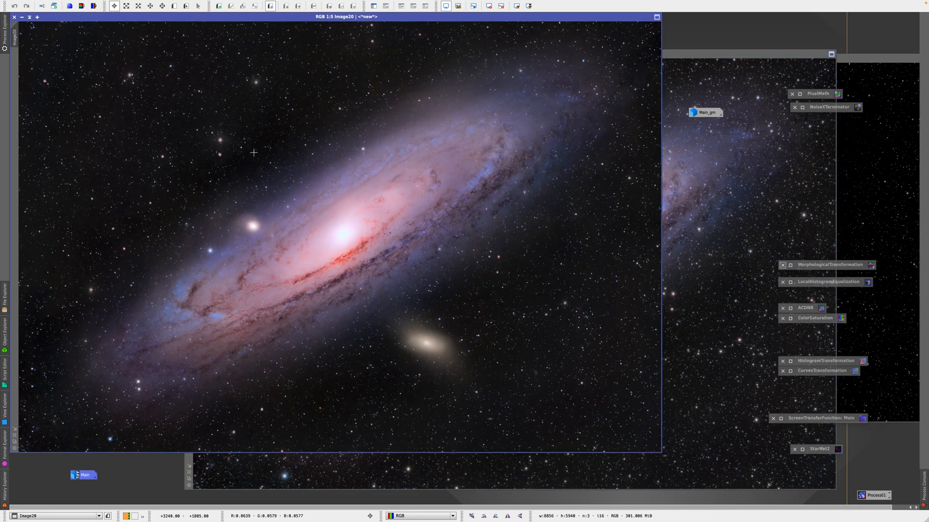
click(774, 164)
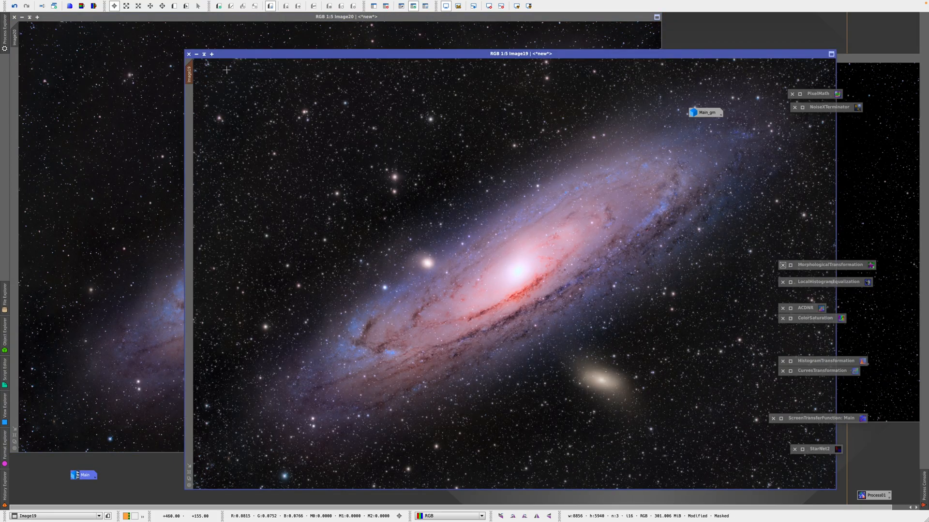
click(189, 54)
click(501, 273)
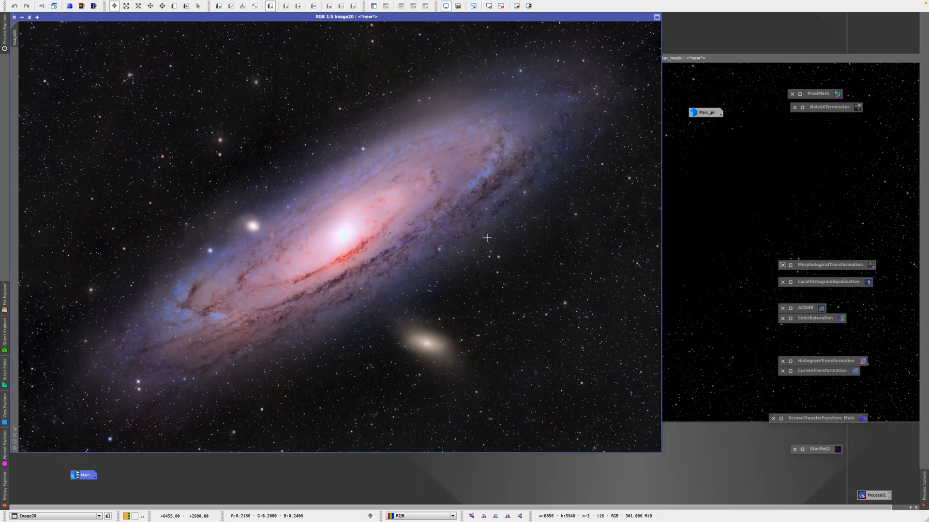
- Mask Image20 with star_mask, hide the mask overlay and shrink its stars with one MorphologicalTransformation Erosion (Minimum) pass
click(725, 211)
drag(377, 90, 18, 171)
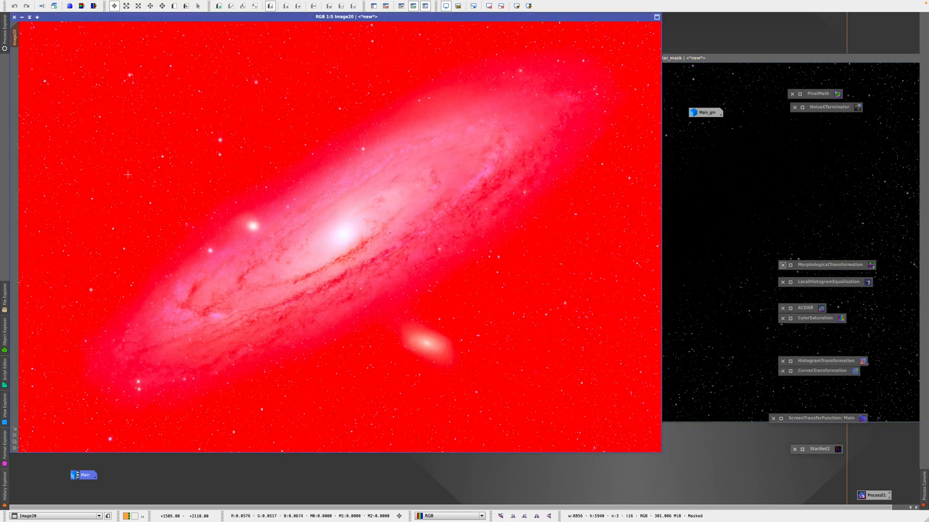
key(ctrl+k)
double_click(789, 265)
click(757, 253)
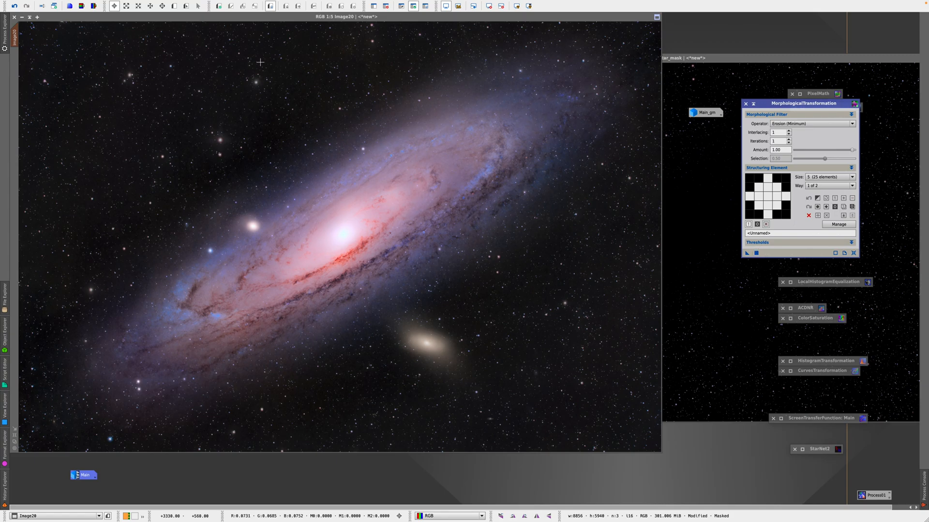
- Collapse the MorphologicalTransformation process beside the finished Image20
click(753, 104)
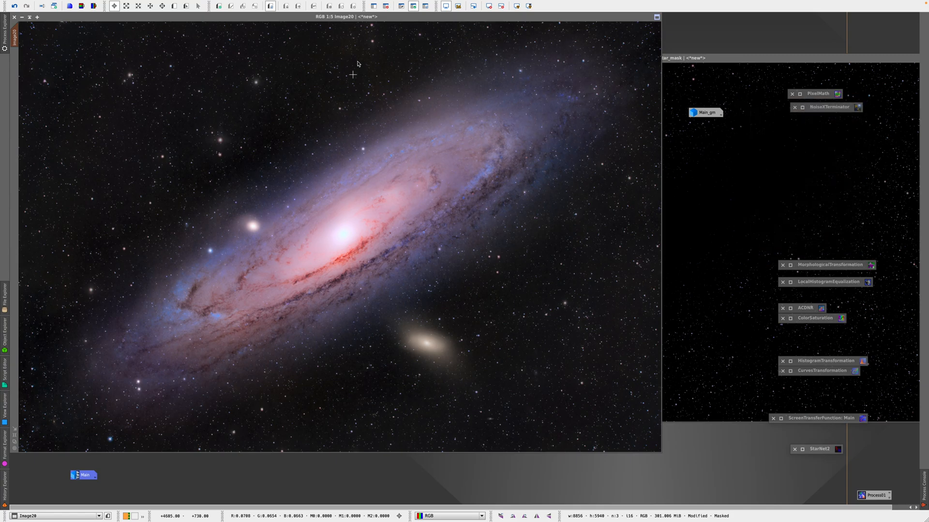
click(389, 7)
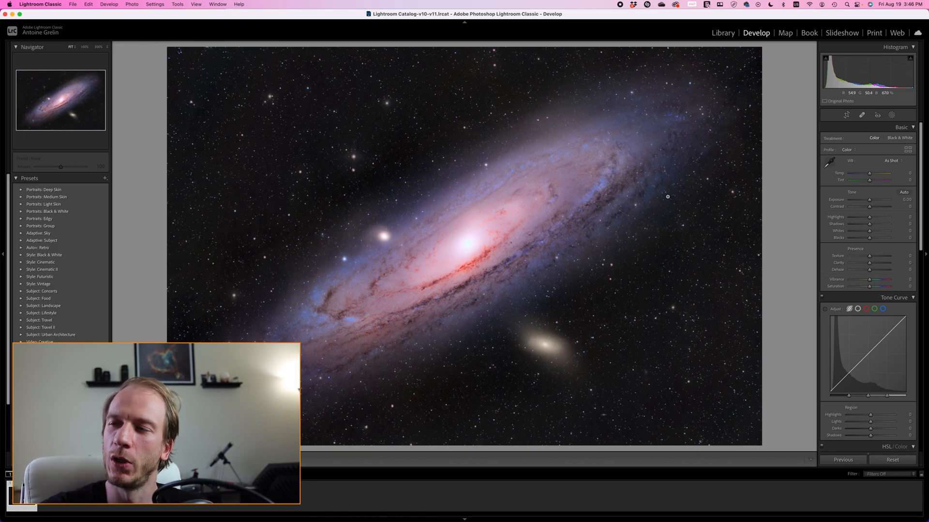
- Try Temperature, Highlights, Shadows, Whites and Blacks adjustments on the M31 photo in Lightroom Classic, and undo each of them
drag(869, 173, 871, 176)
key(super+z)
key(super+z)
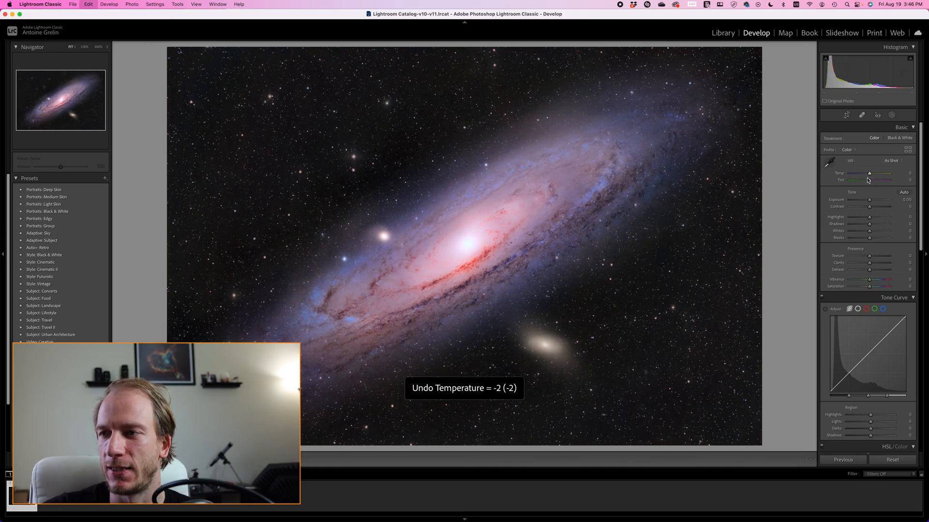
drag(870, 218, 873, 233)
key(super+z)
key(super+z)
key(super+z)
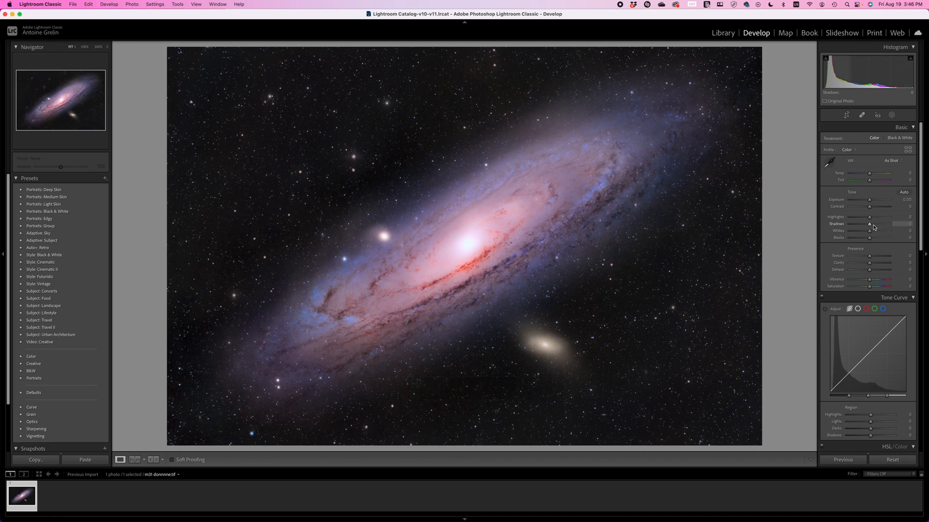
mouse_move(869, 232)
mouse_down()
mouse_move(859, 234)
mouse_move(872, 235)
mouse_move(865, 239)
mouse_up()
key(super+z)
key(super+z)
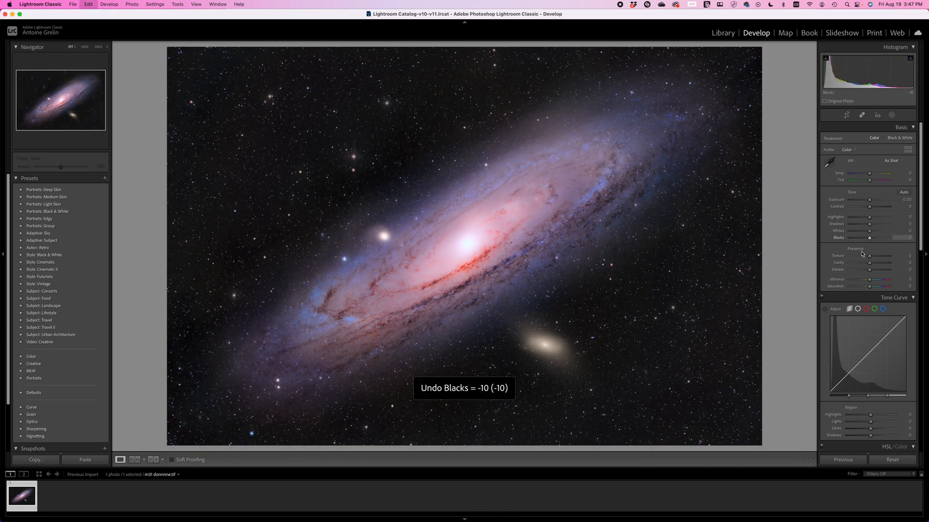
- Set the photo's Vibrance to +10 and Saturation to +7
scroll(862, 264, down, 1)
drag(871, 265, 870, 269)
scroll(831, 266, down, 5)
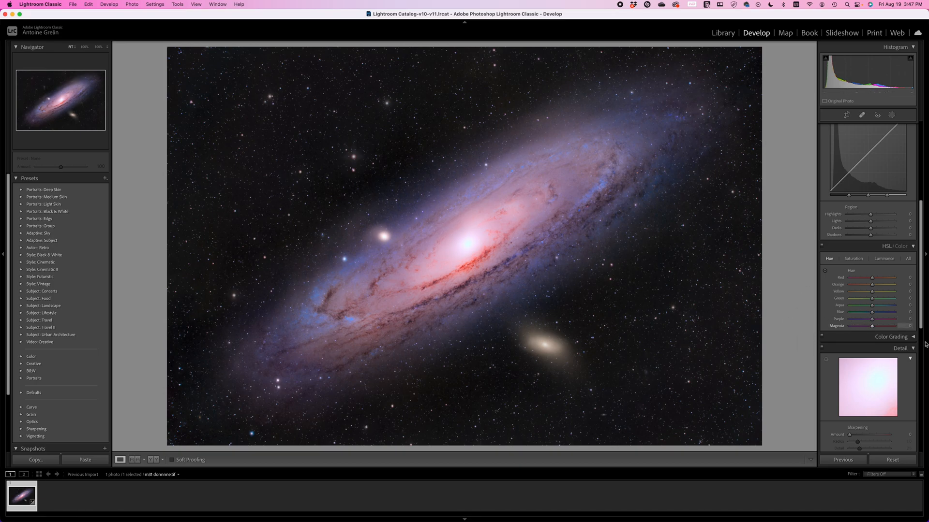
- Shift the Purple hue to -35 in the HSL adjustments to make the galaxy bluer
click(873, 320)
mouse_move(873, 321)
mouse_down()
mouse_move(882, 321)
mouse_move(868, 323)
mouse_up()
mouse_move(868, 323)
mouse_down()
mouse_move(853, 328)
mouse_move(865, 324)
mouse_up()
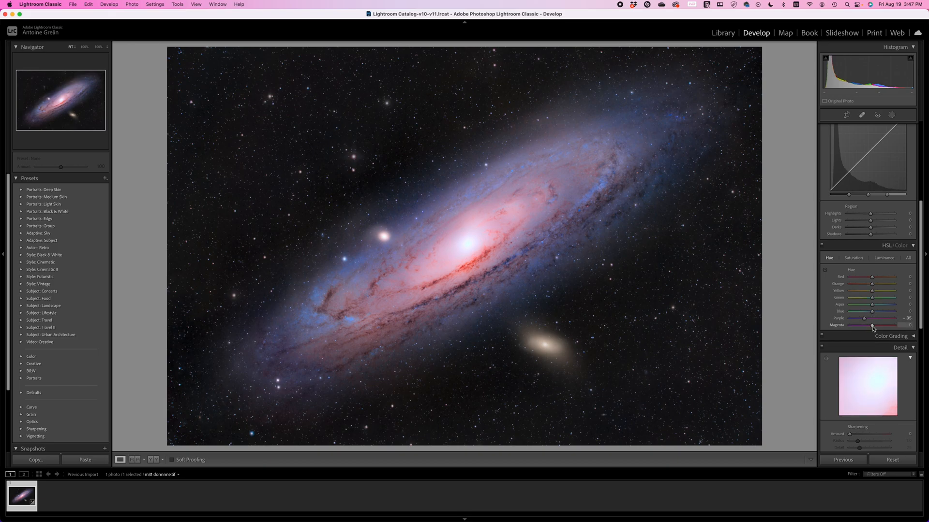
- Try shifting the Red and Orange hues, and undo the changes
mouse_move(872, 277)
mouse_down()
mouse_move(848, 281)
mouse_move(882, 285)
mouse_up()
key(super+z)
key(super+z)
- Create a brush mask and paint it over the dark dust lanes below the galaxy's core with a size 25 brush
click(893, 116)
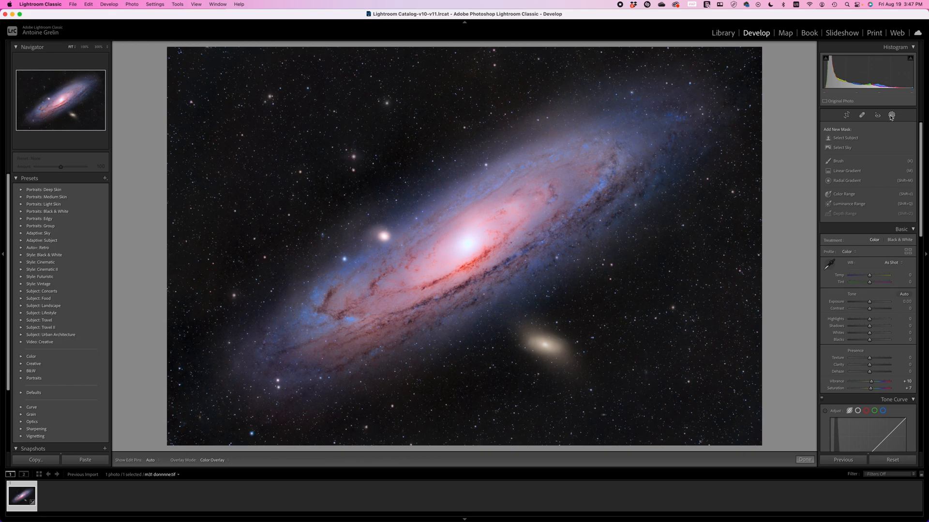
click(836, 157)
click(65, 103)
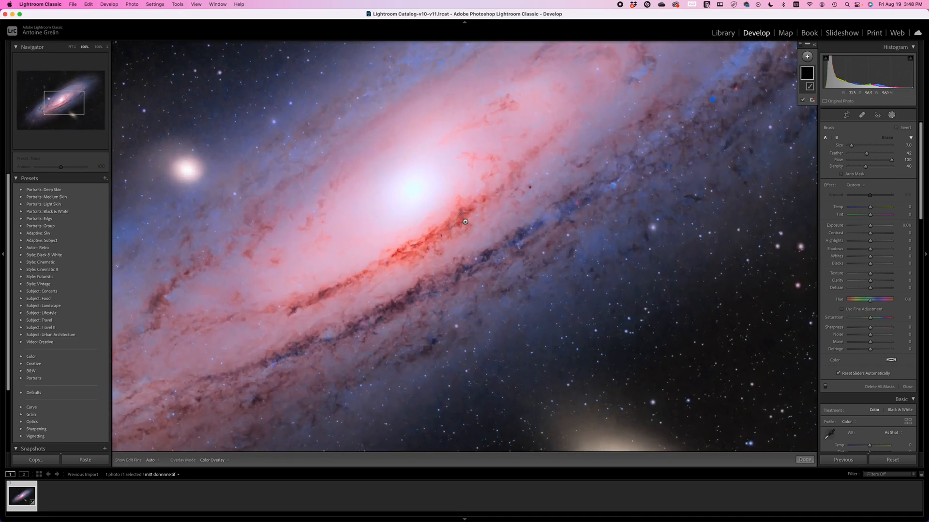
mouse_move(468, 213)
mouse_down()
mouse_move(399, 263)
mouse_move(527, 191)
mouse_move(328, 300)
mouse_move(299, 348)
mouse_move(718, 123)
mouse_up()
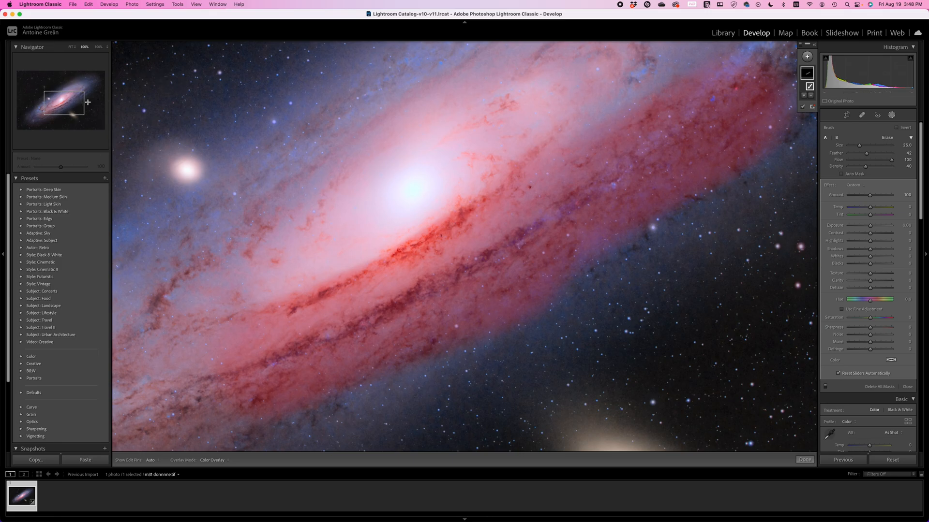
- Hide the mask overlay and set the masked area's Clarity to 41 and Sharpness to 61
click(804, 108)
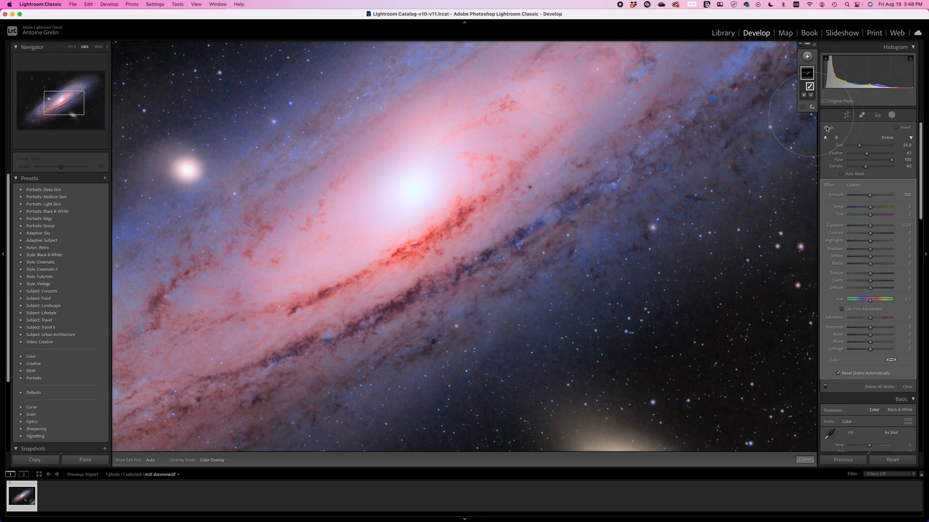
mouse_move(871, 282)
mouse_down()
mouse_move(890, 282)
mouse_move(881, 284)
mouse_up()
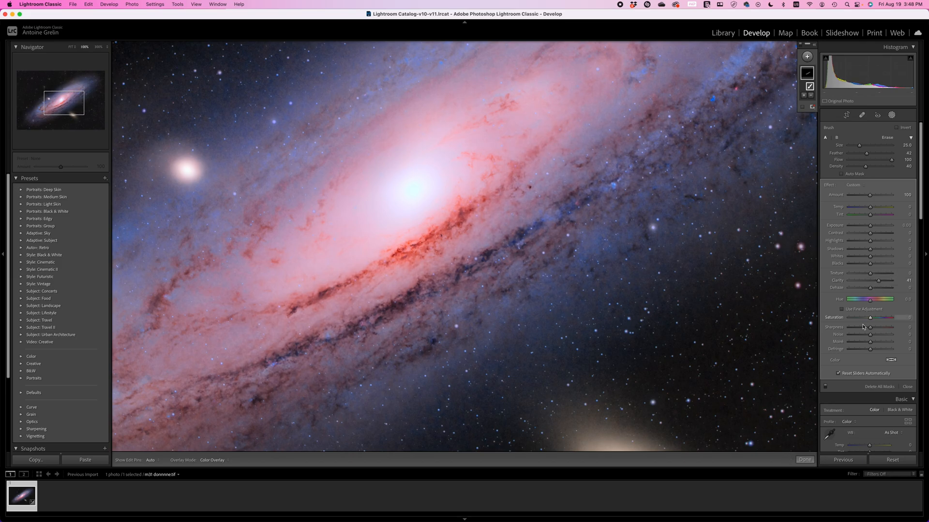
drag(870, 331, 884, 328)
- Reduce the brush size to 11, paint further dust lanes around the core and the galaxy's lower arm into the mask, and finish masking
key(z)
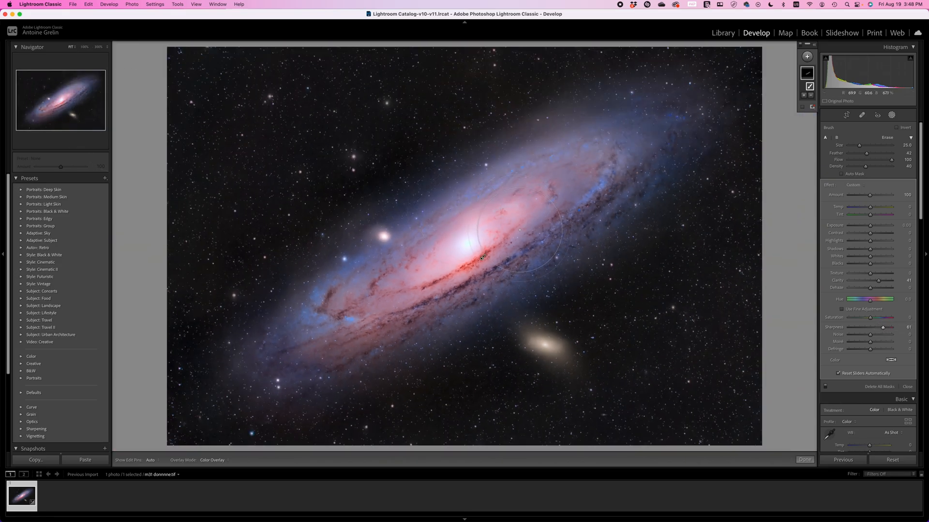
scroll(520, 231, down, 10)
drag(528, 235, 562, 218)
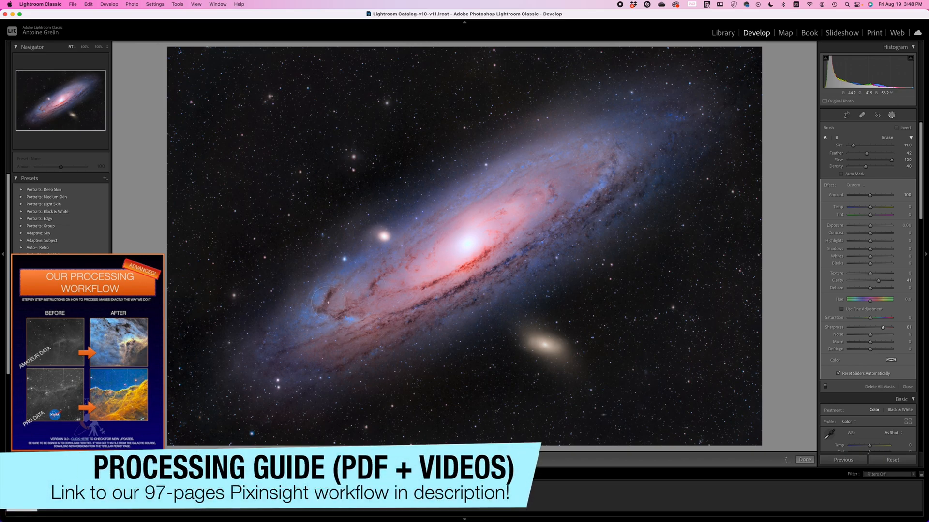
drag(328, 303, 329, 303)
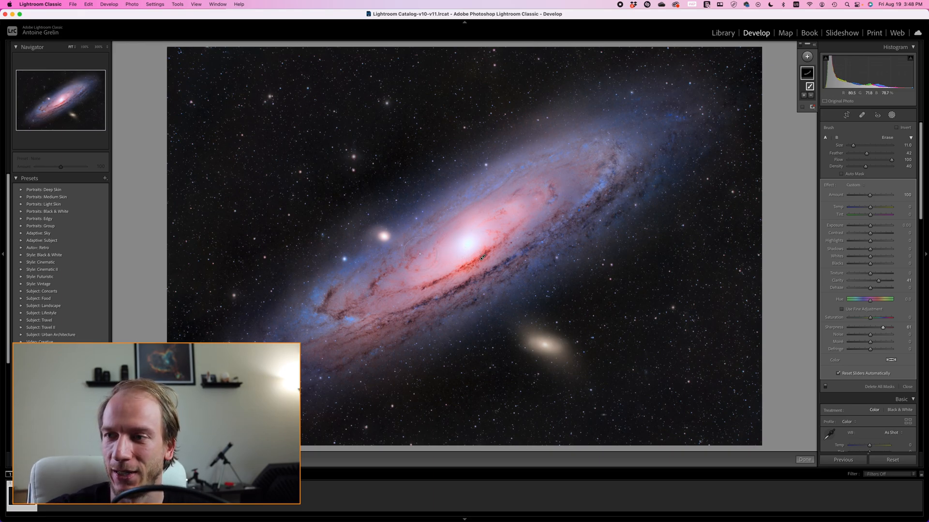
click(805, 459)
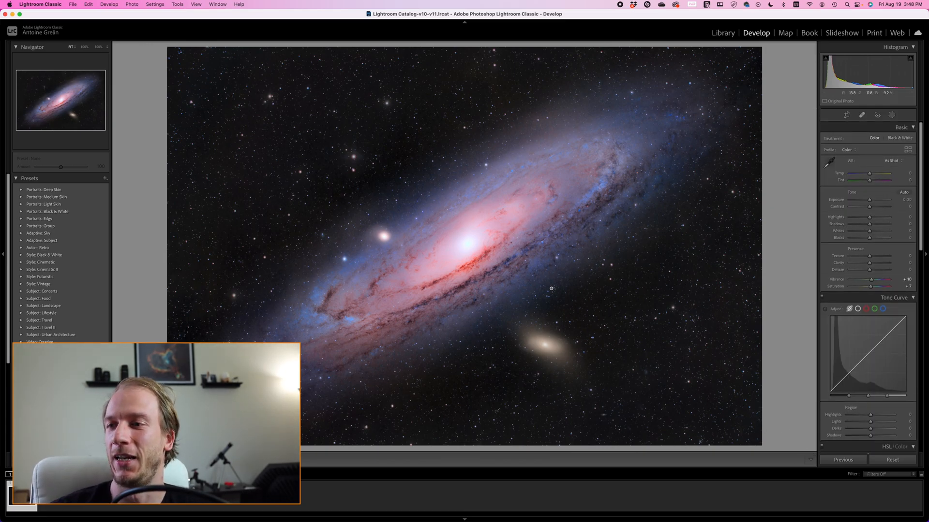